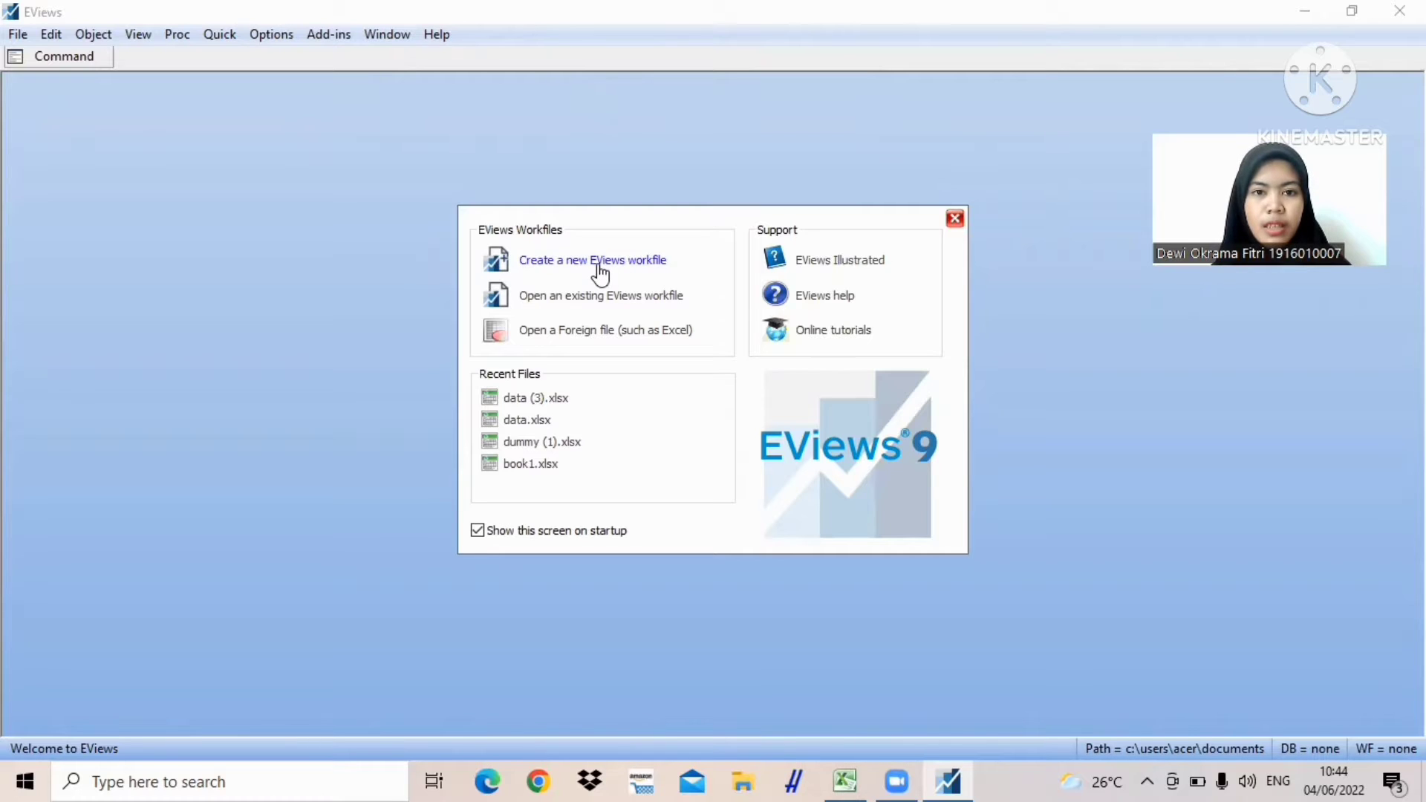
Create a new workfile with an Unstructured / Undated structure and 526 observations
click(603, 264)
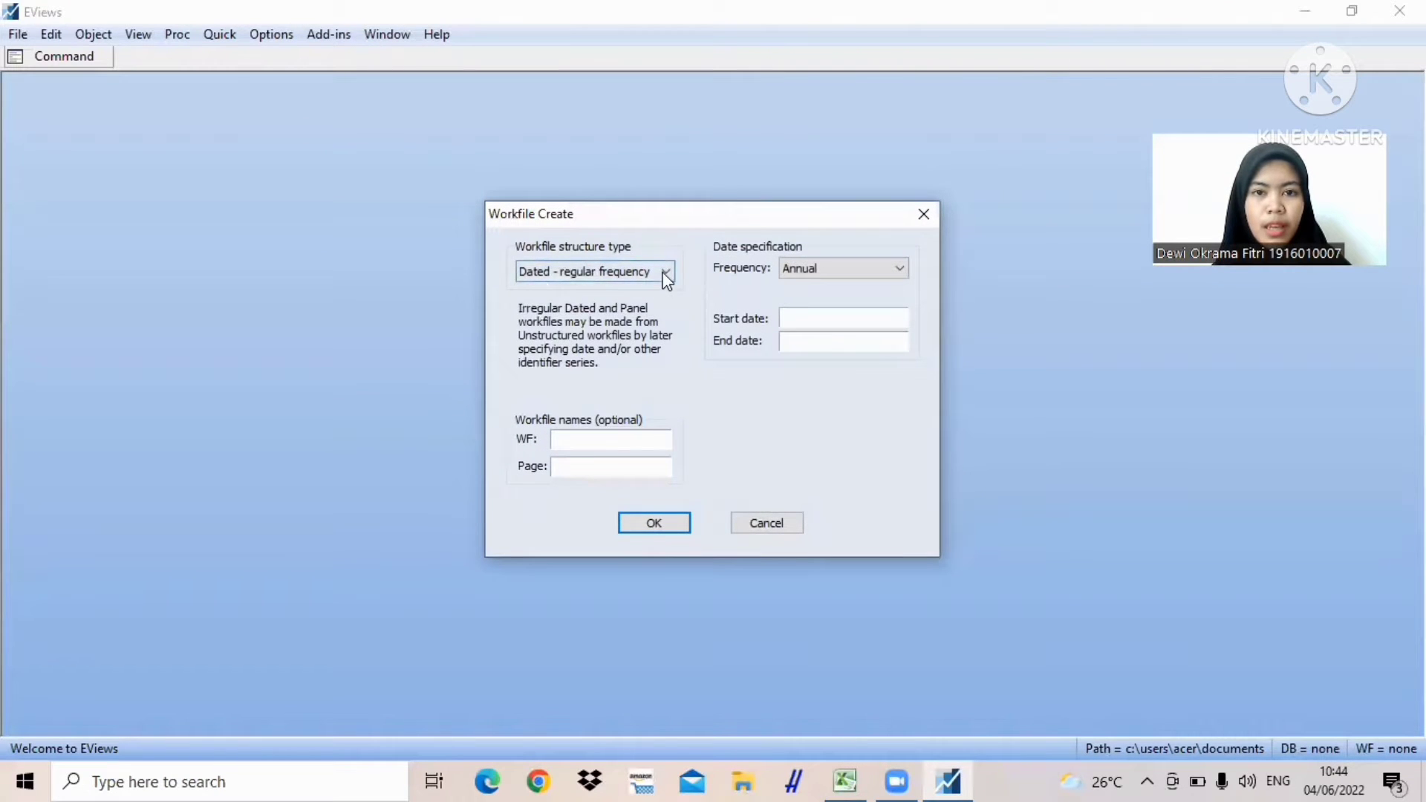
click(666, 273)
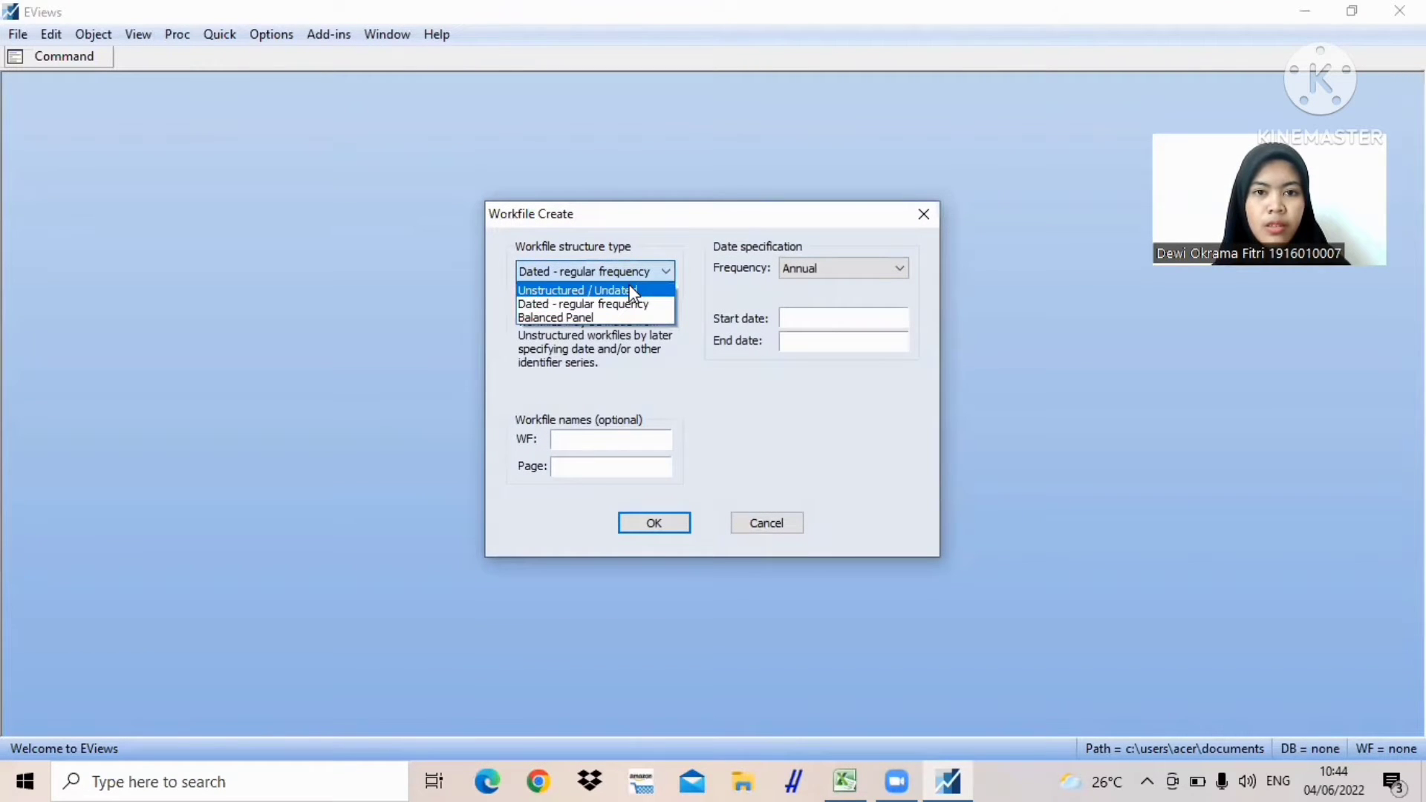
click(635, 288)
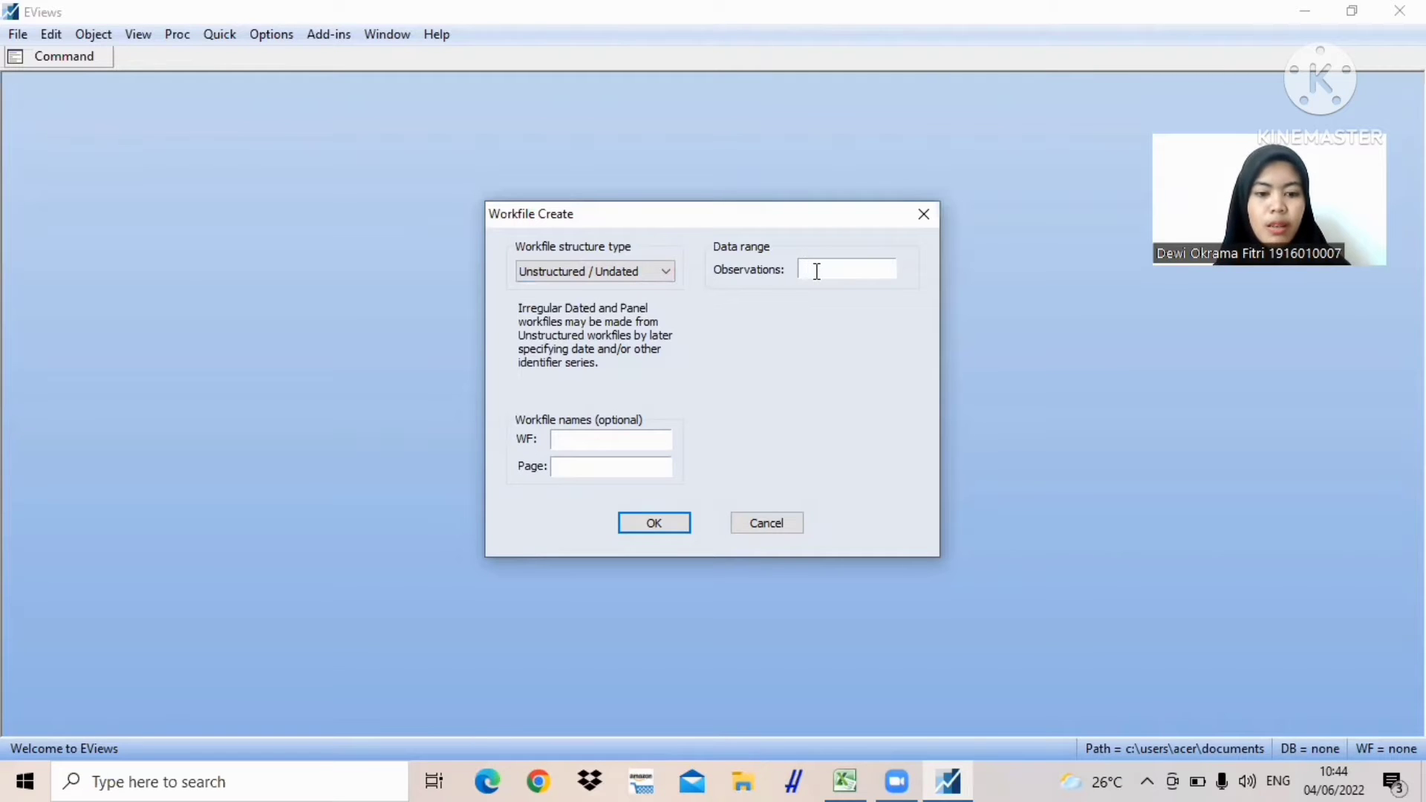
text(5)
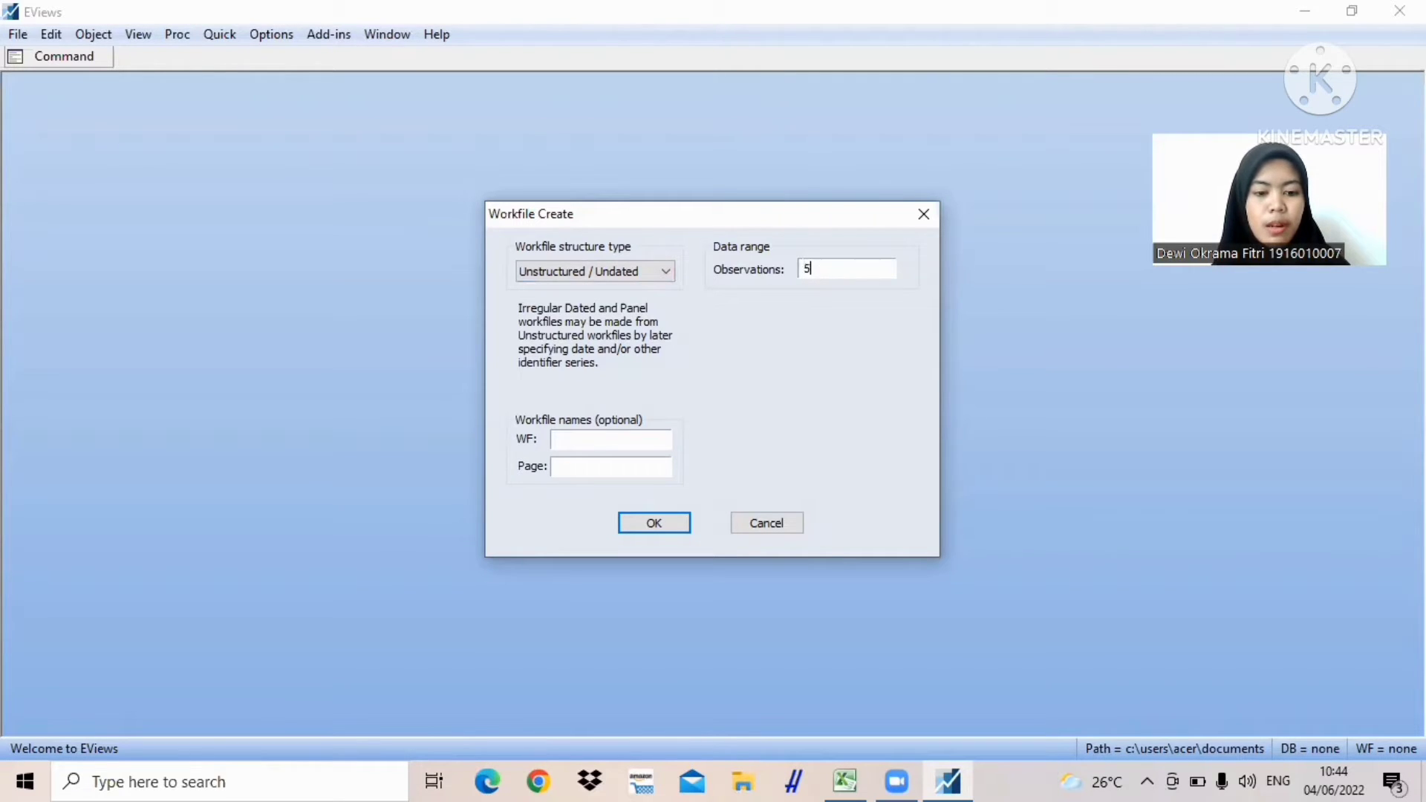
text(26)
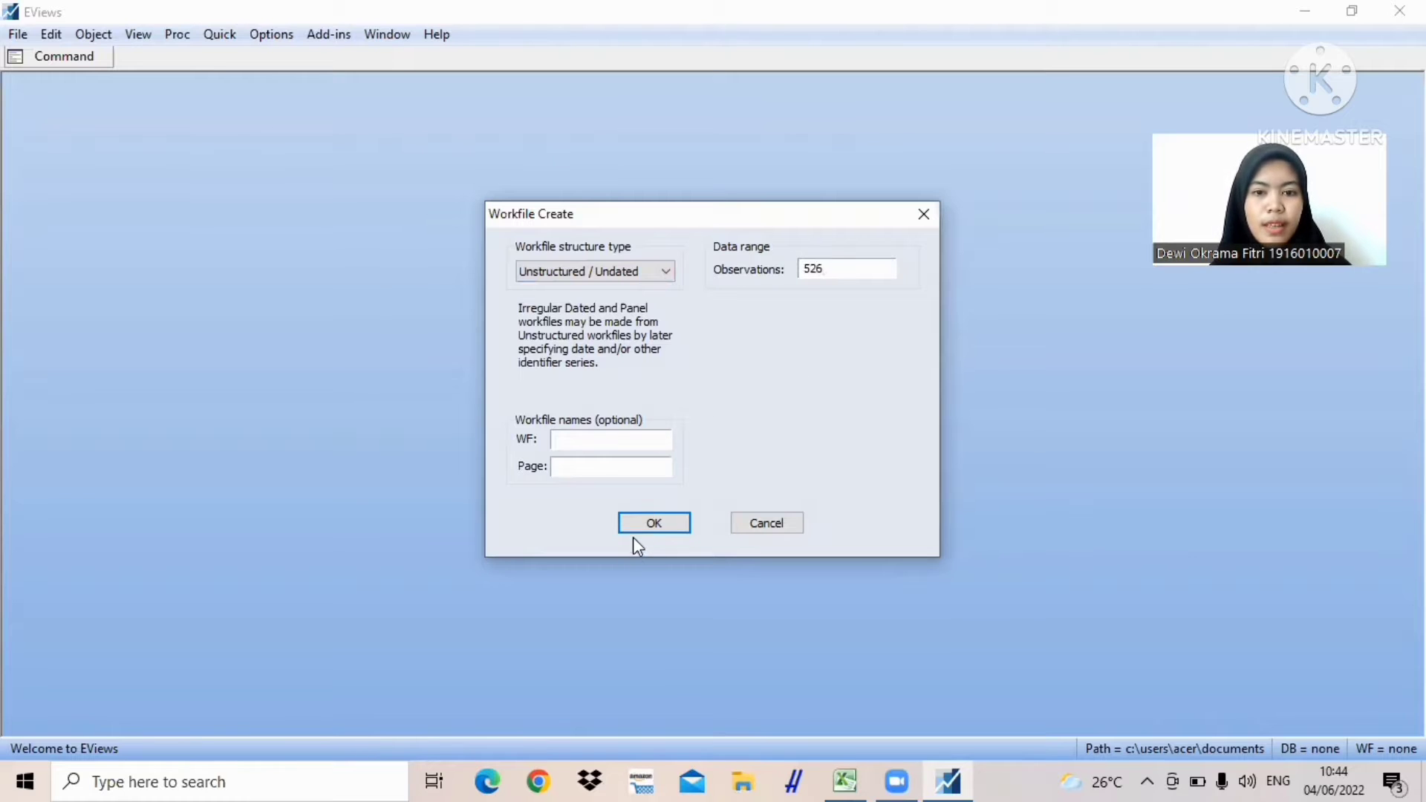
click(650, 526)
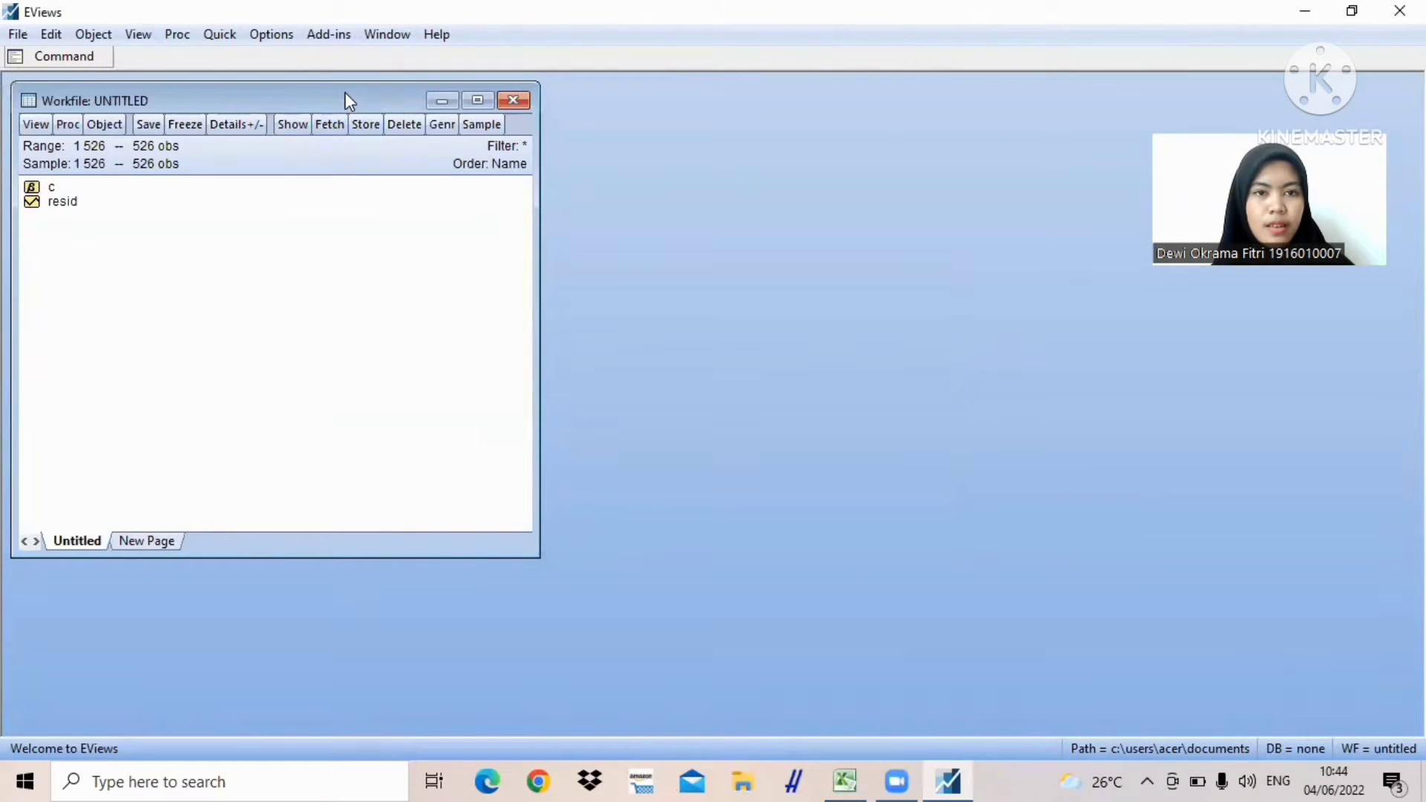
double_click(410, 102)
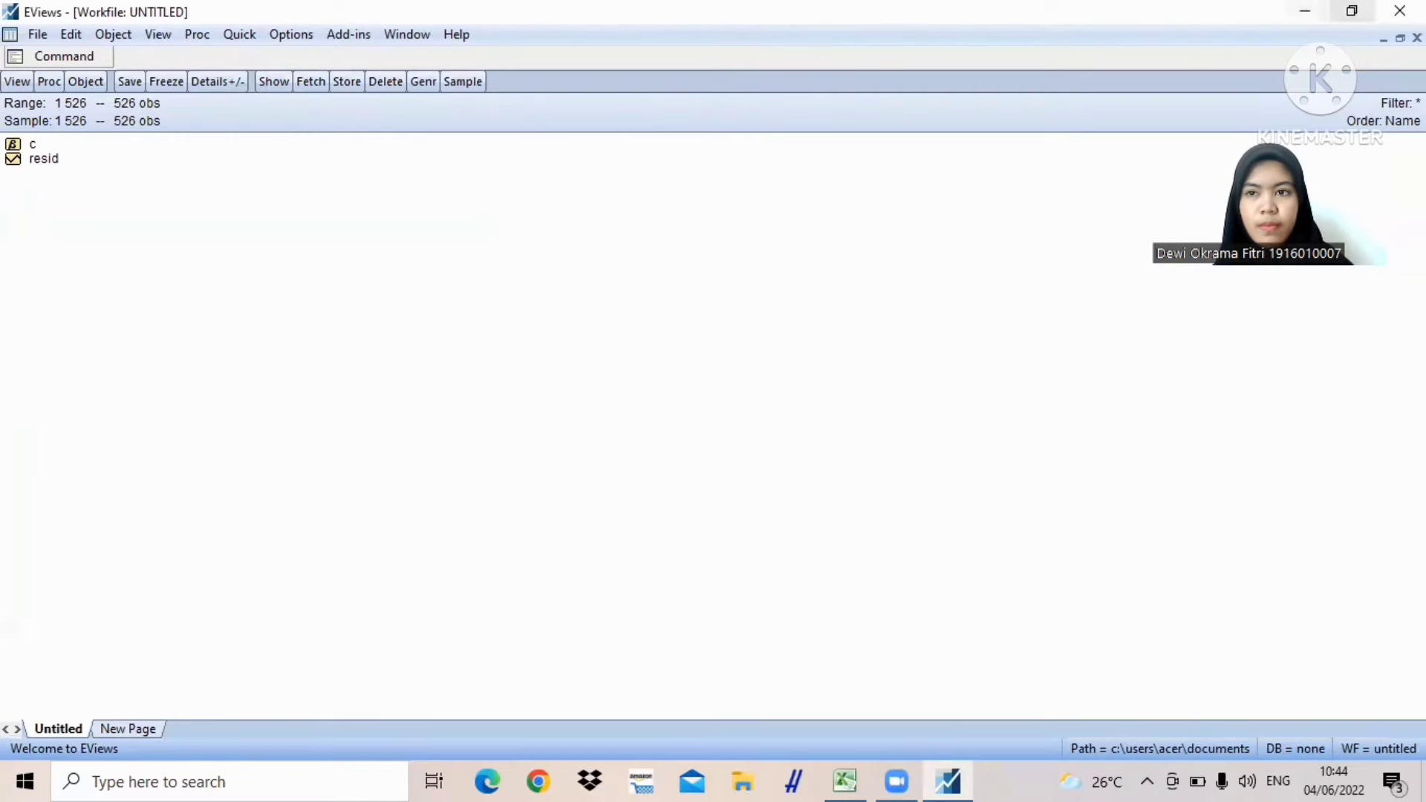
click(1400, 38)
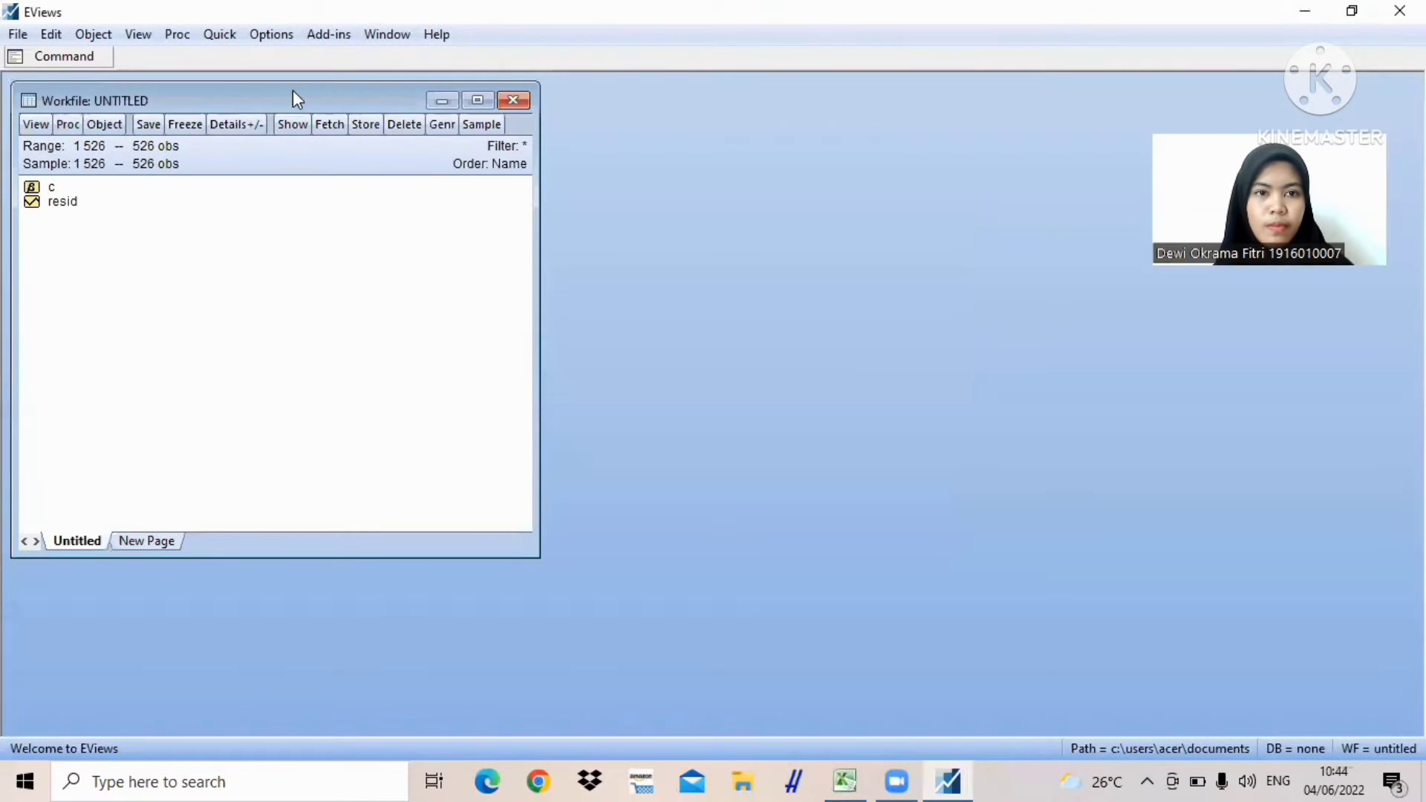
drag(298, 99, 386, 94)
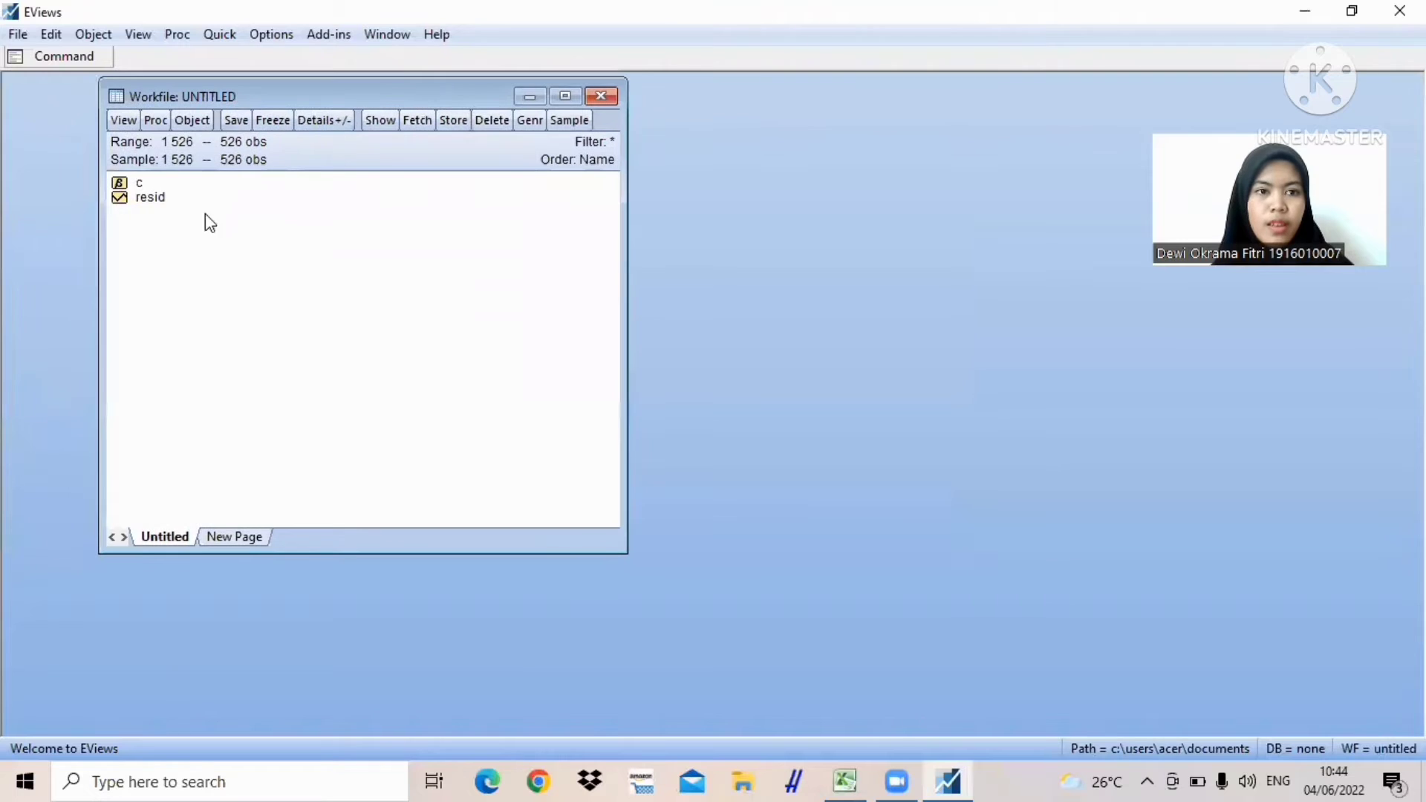
click(18, 35)
key(Escape)
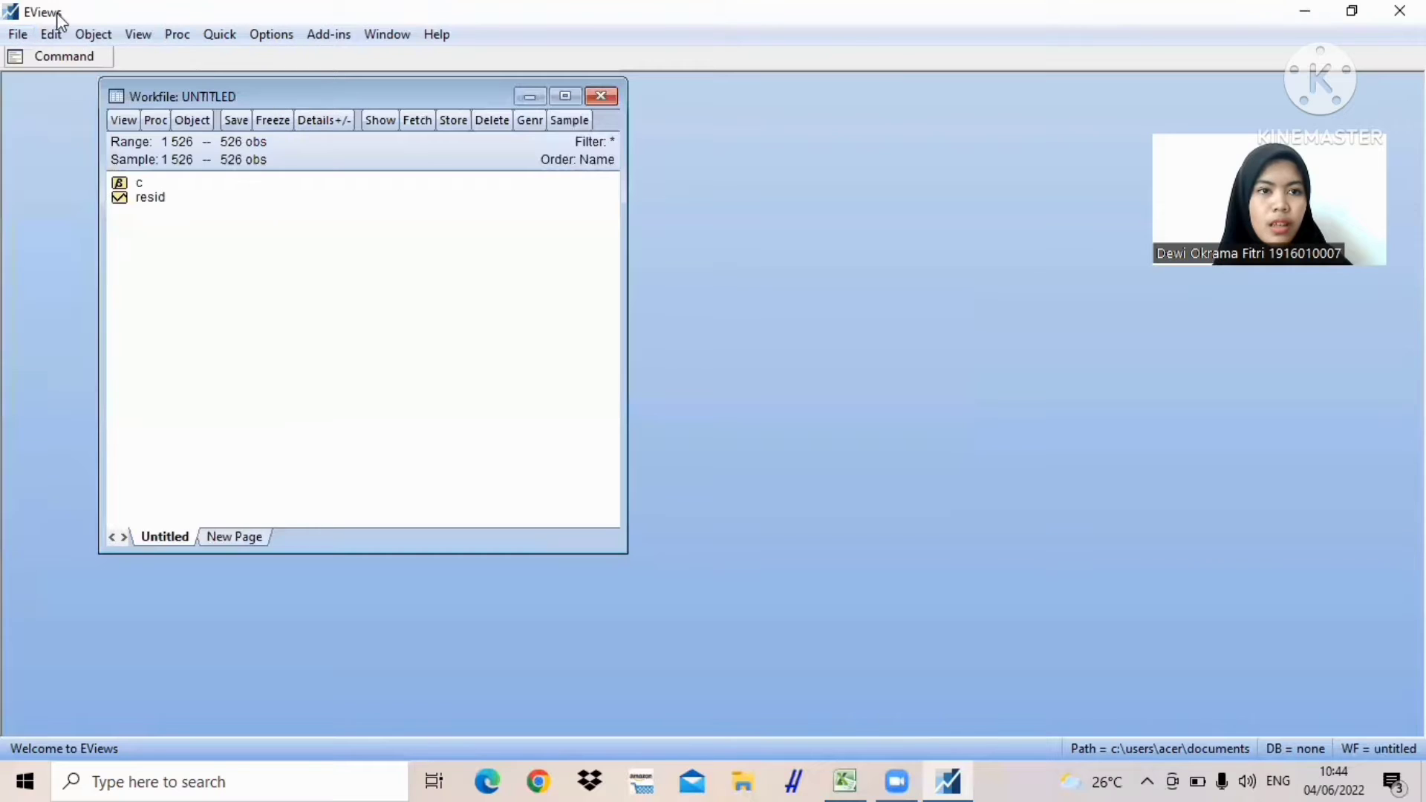
Open the recent Excel file Data (3) as a foreign data workfile
click(16, 34)
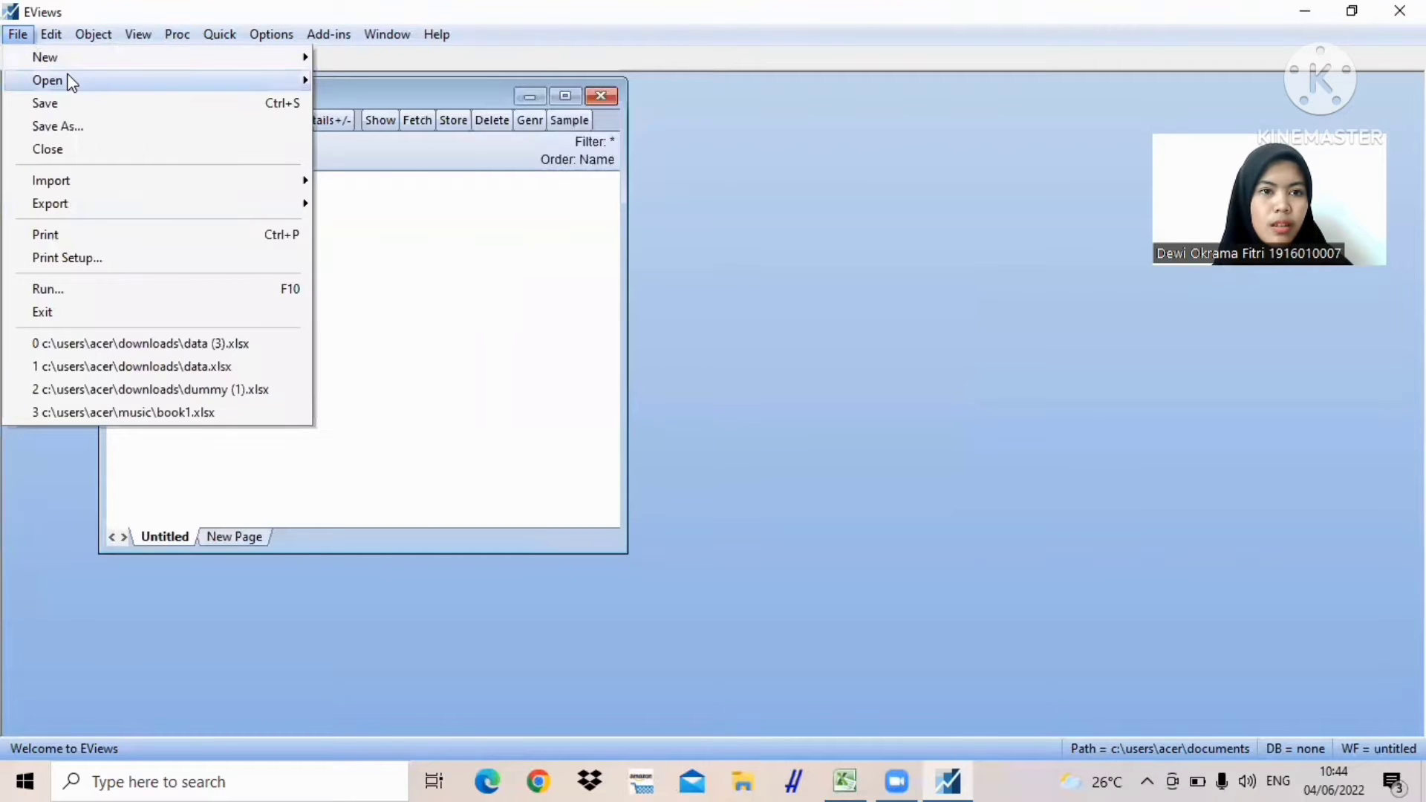
mouse_move(70, 82)
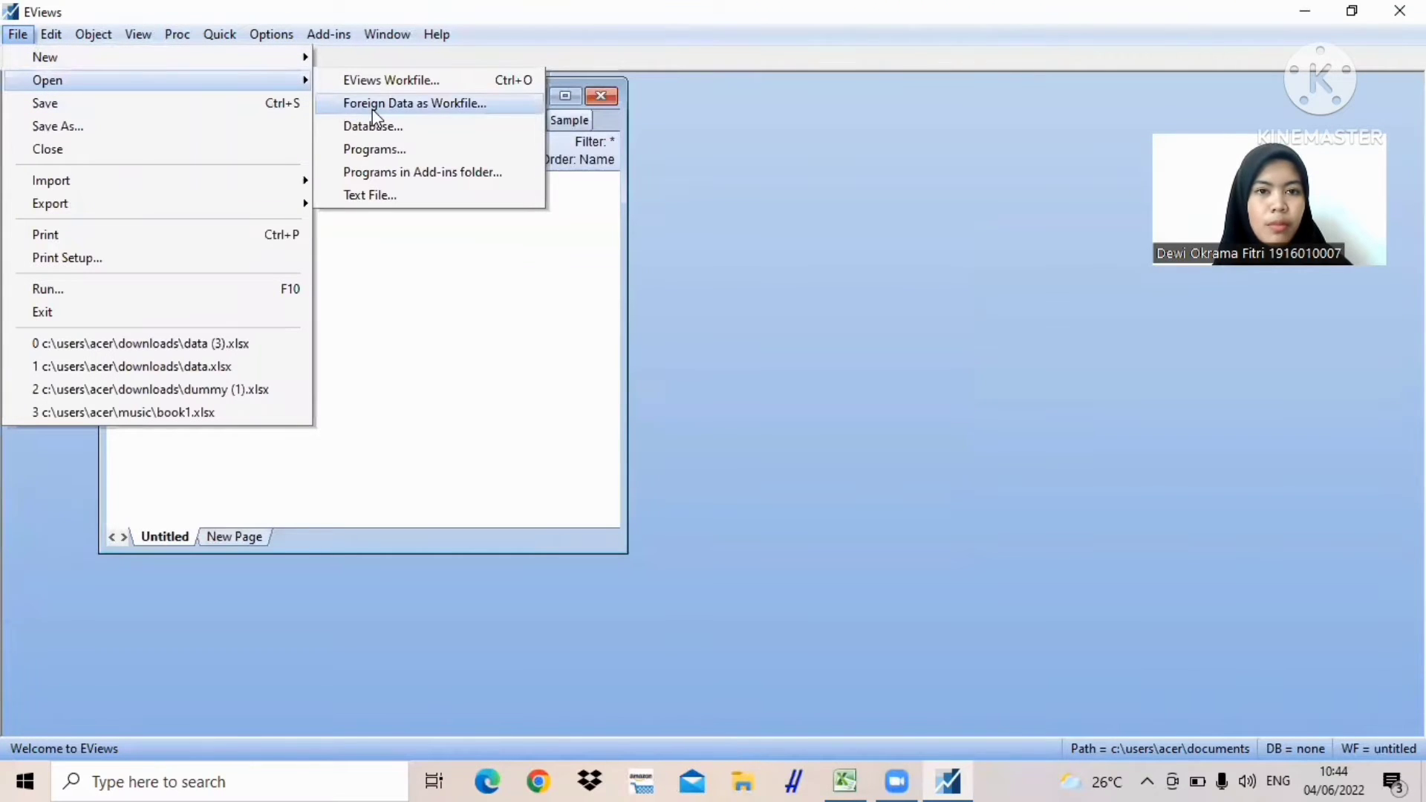
click(445, 104)
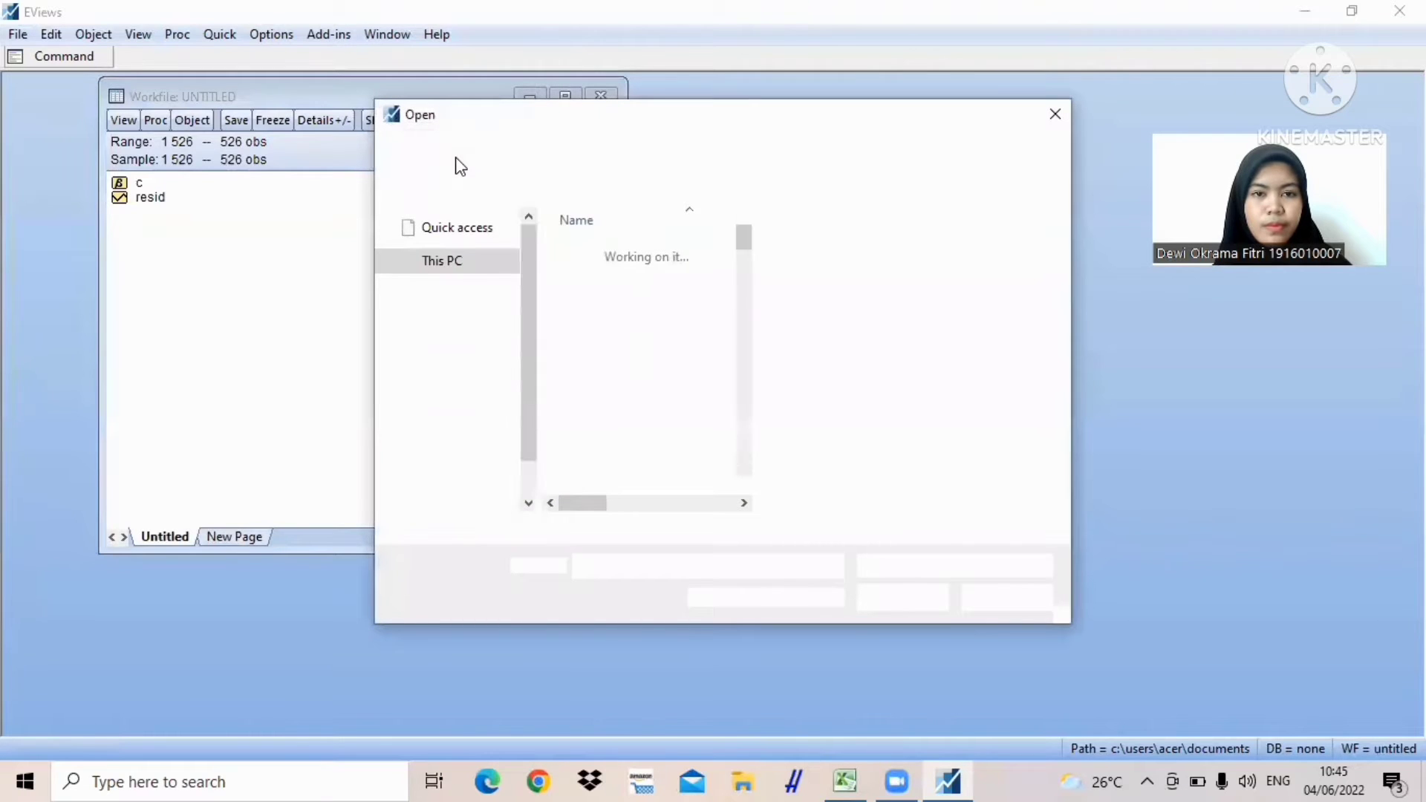
drag(523, 362, 523, 220)
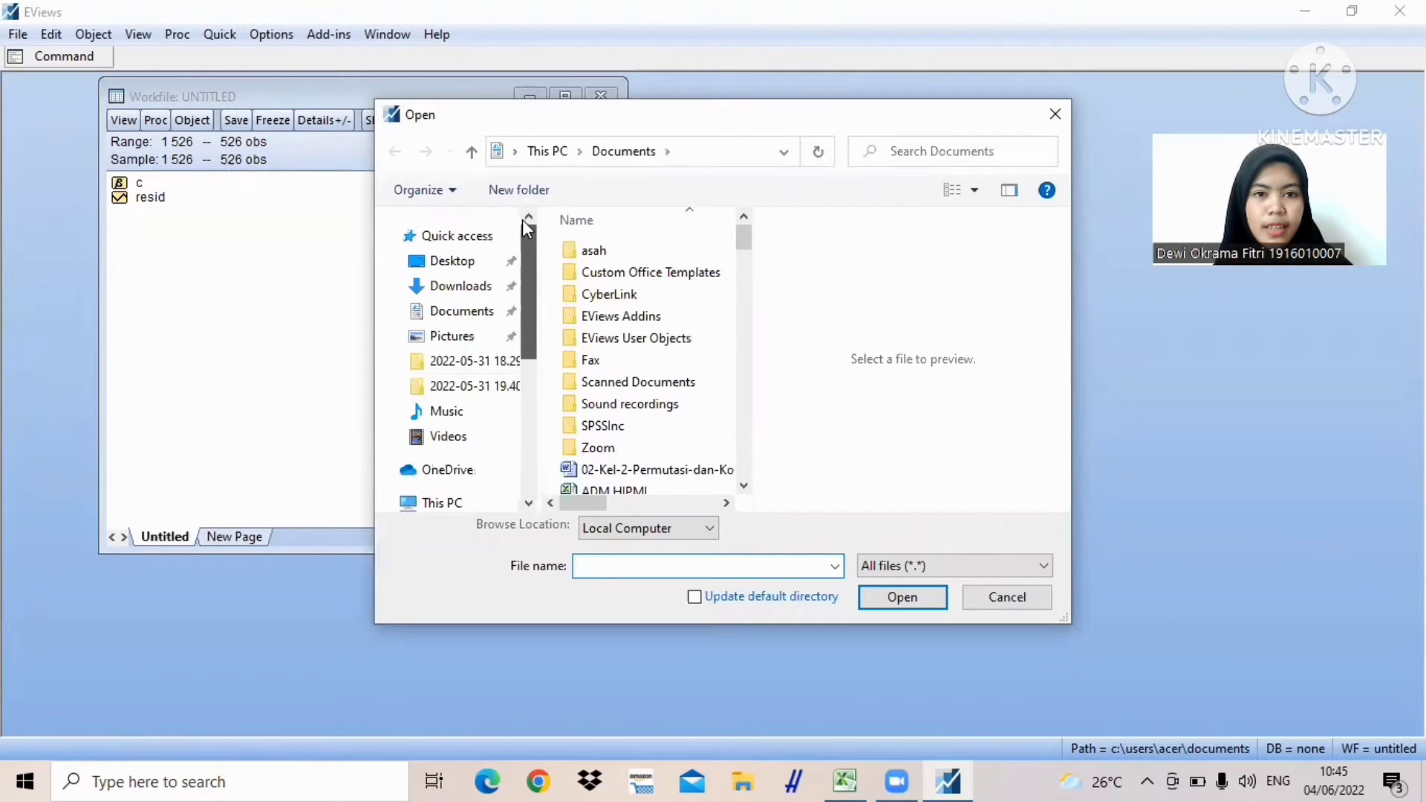
click(479, 238)
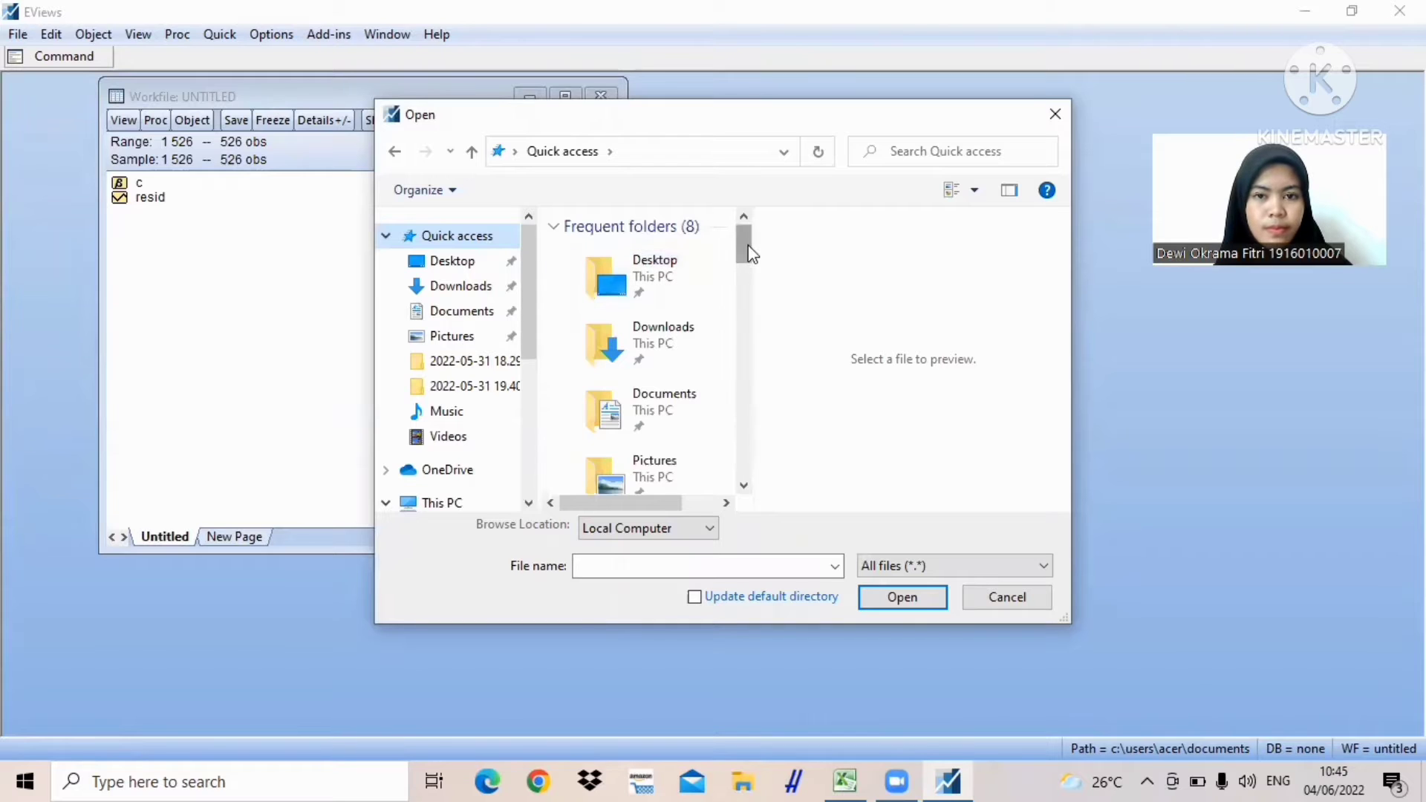
click(746, 286)
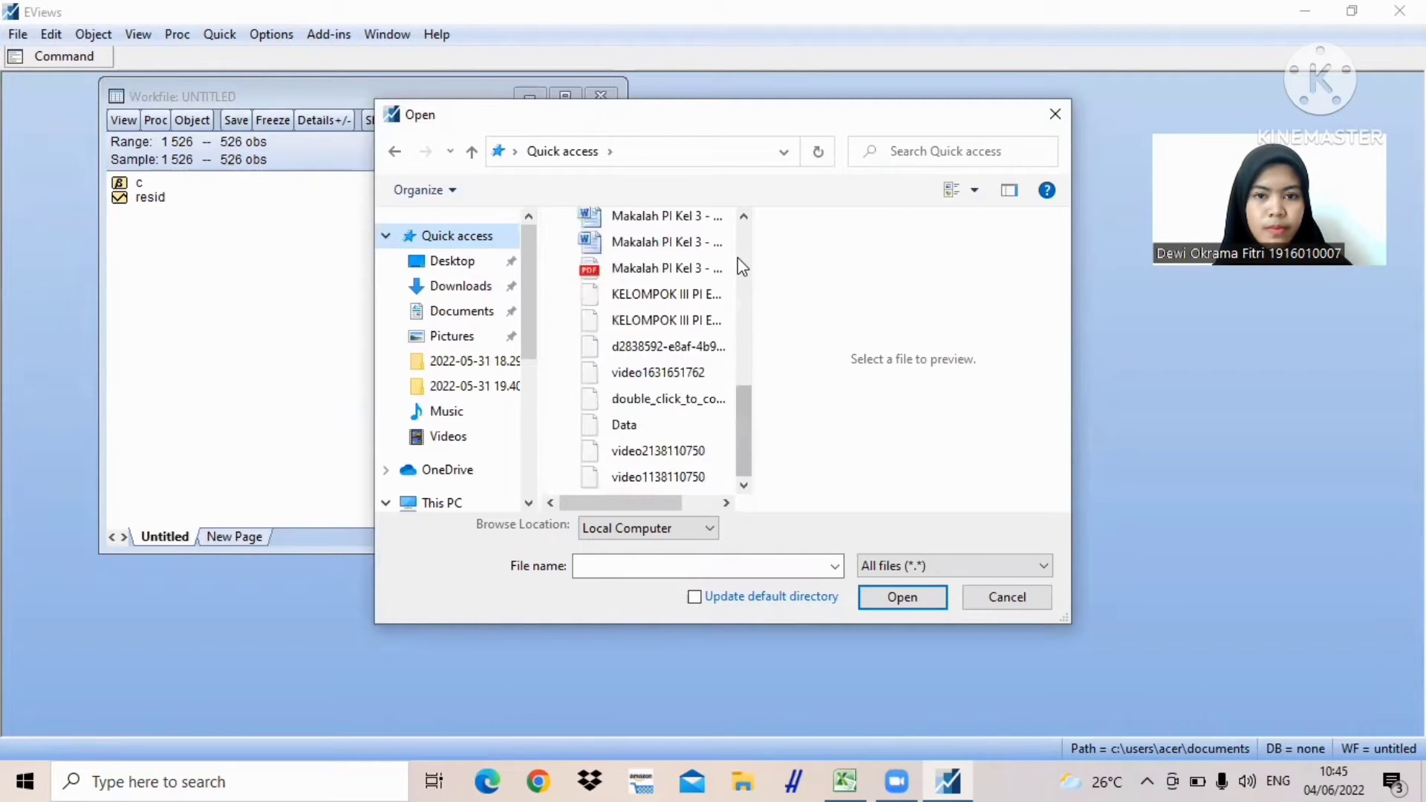
scroll(744, 281, up, 2)
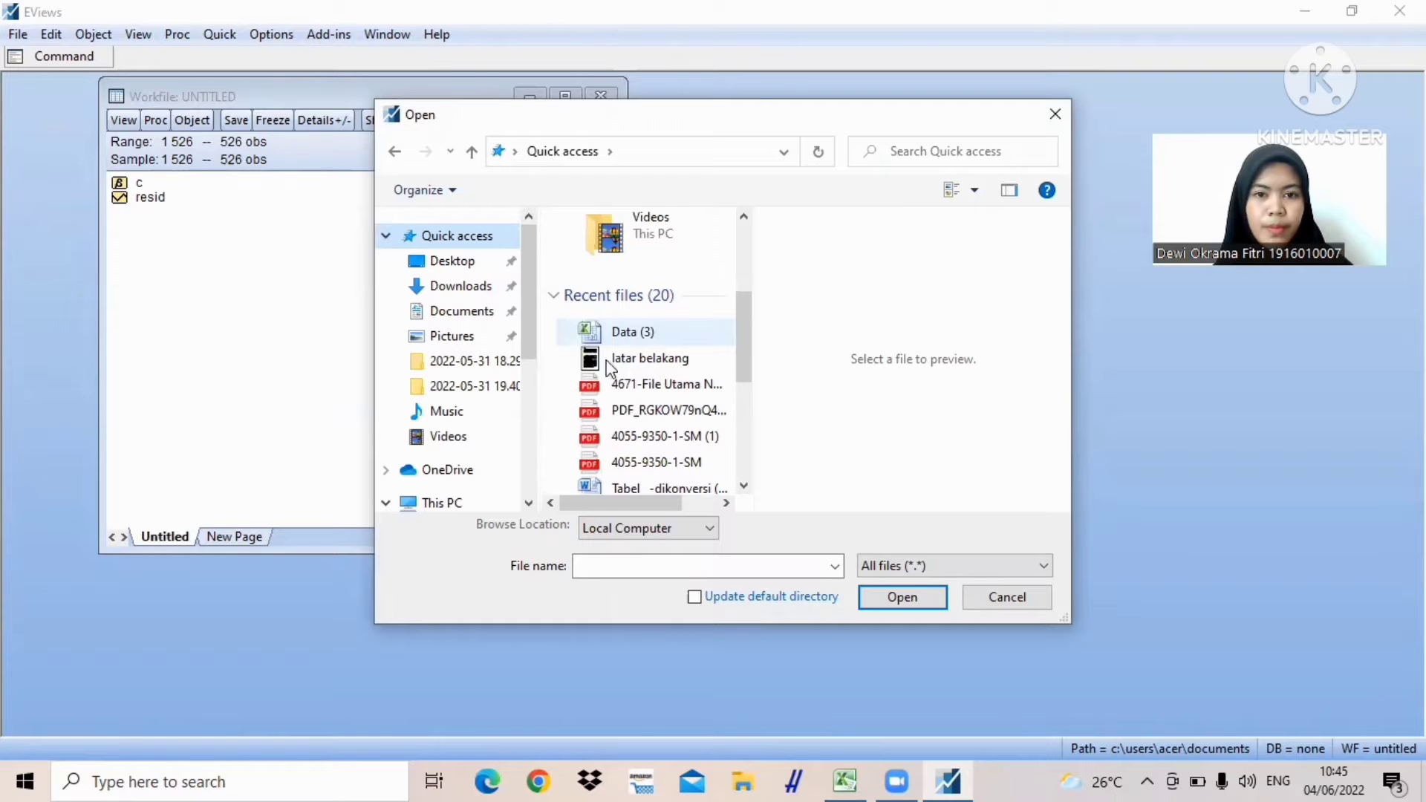
click(658, 334)
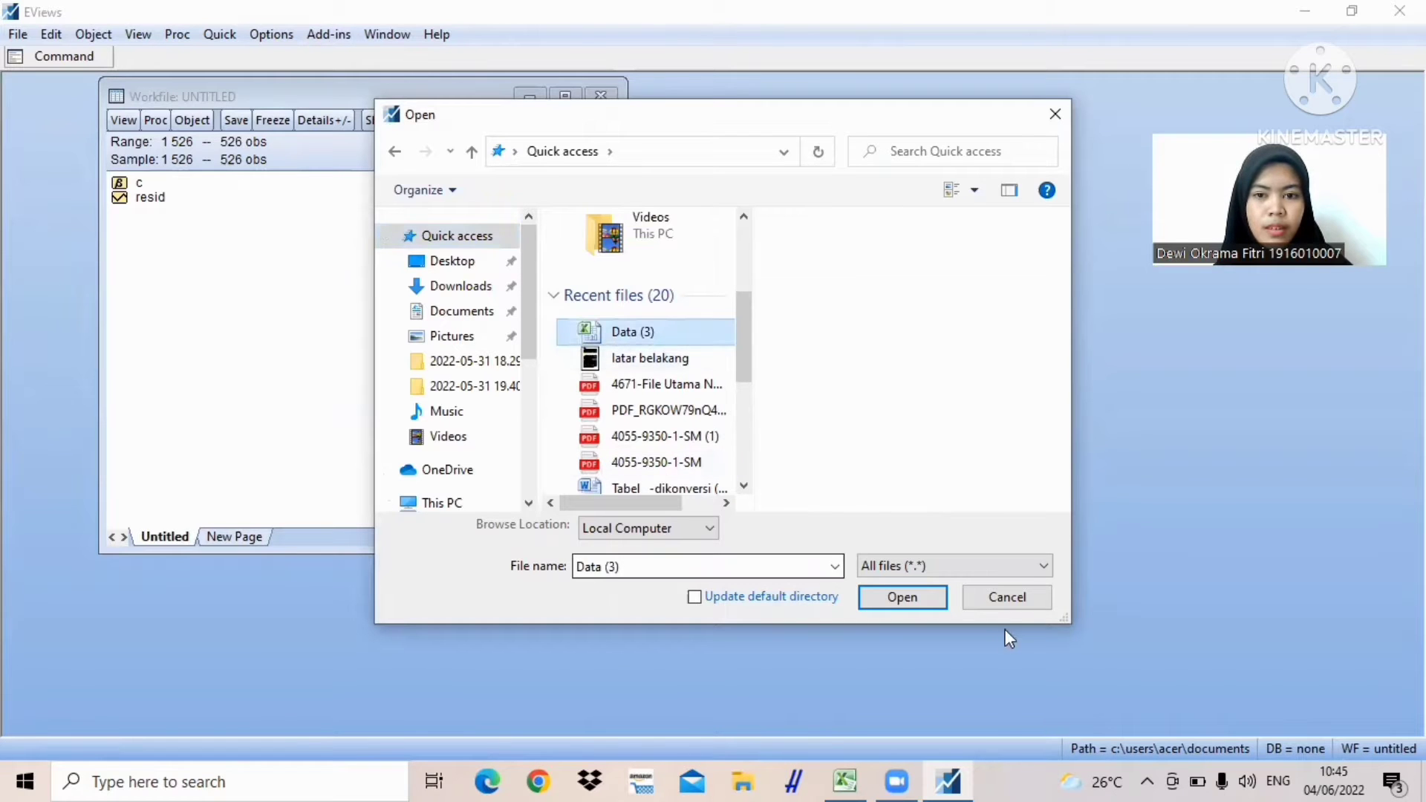
click(920, 603)
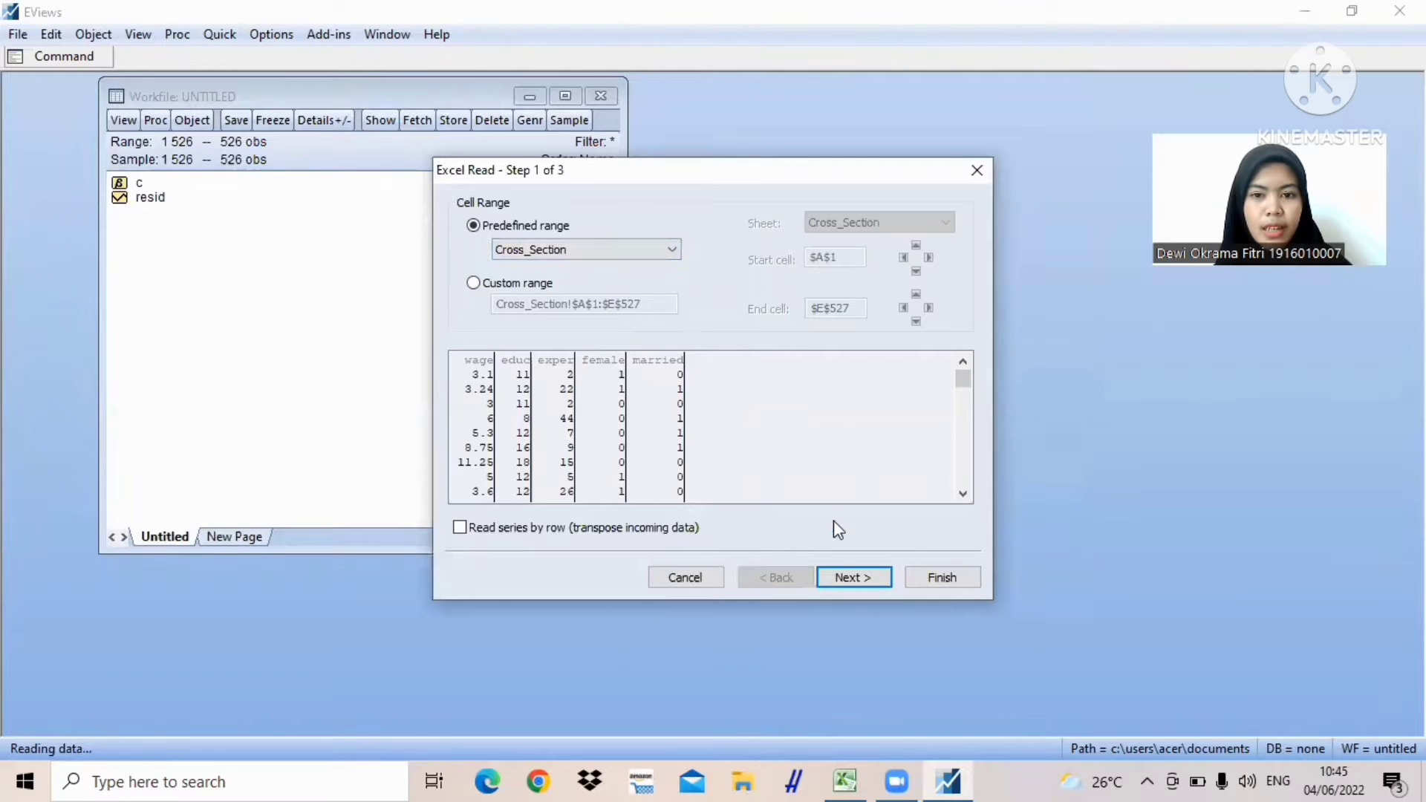
Import the Cross_Section range into a new Unstructured / Undated workfile without linking the series to the external source
click(857, 577)
click(858, 576)
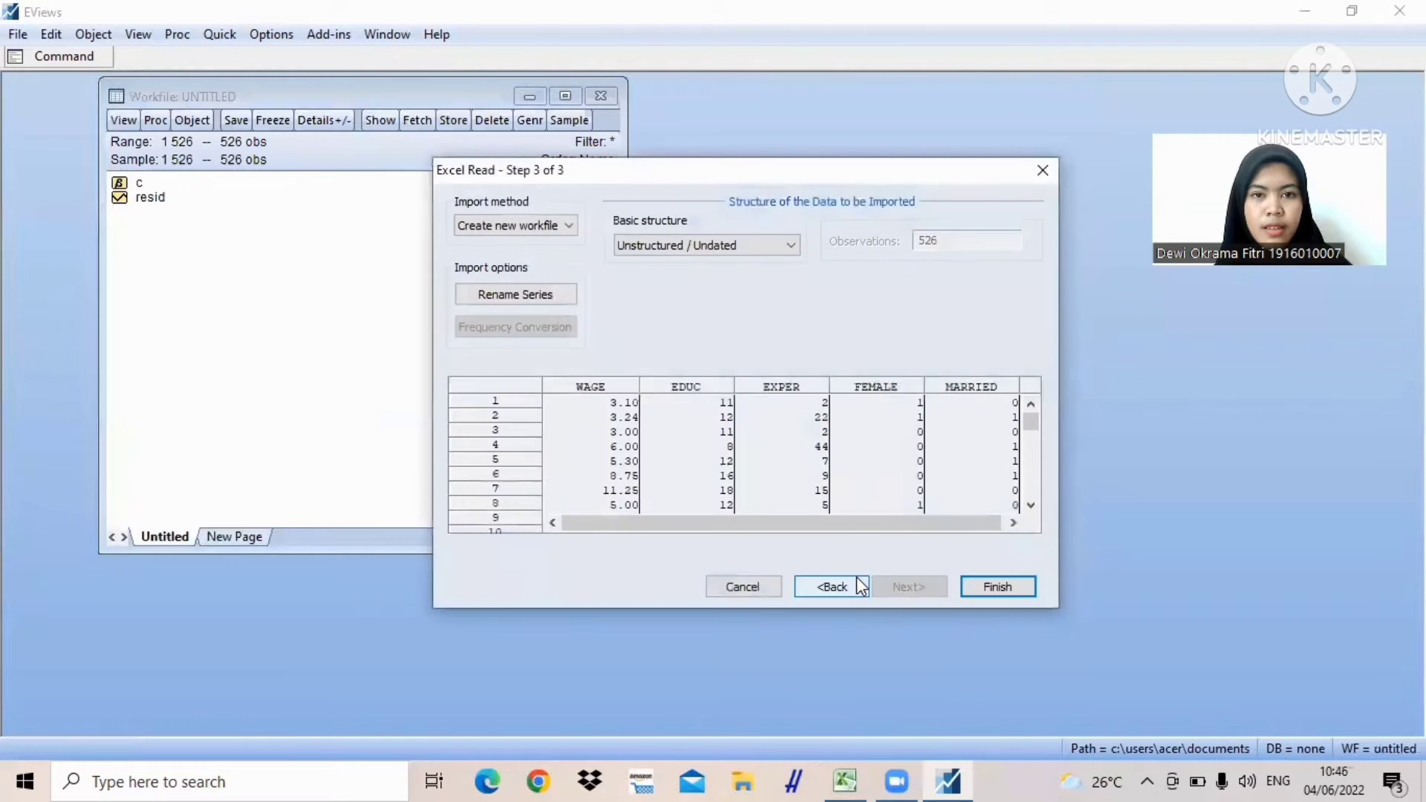
click(1012, 587)
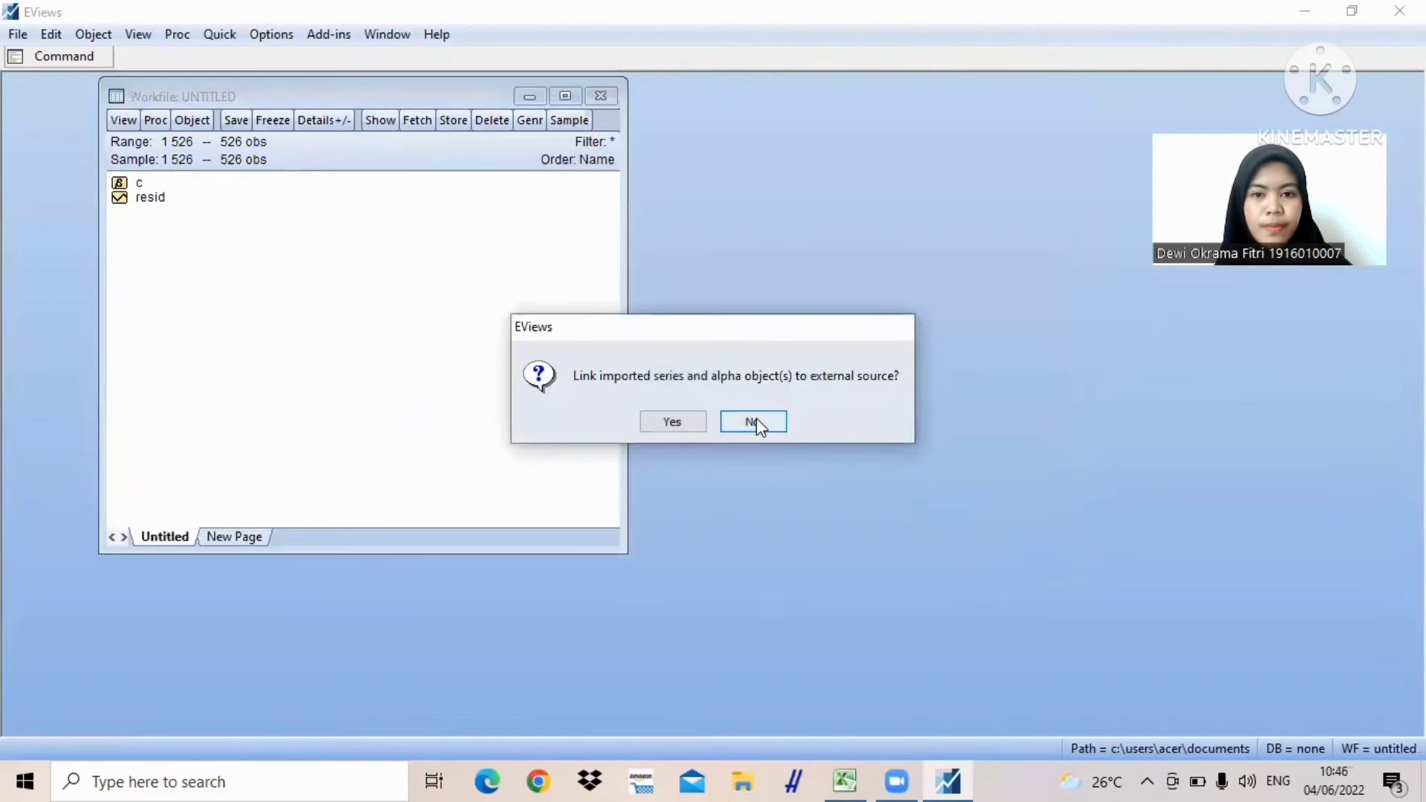
click(756, 422)
drag(435, 129, 449, 97)
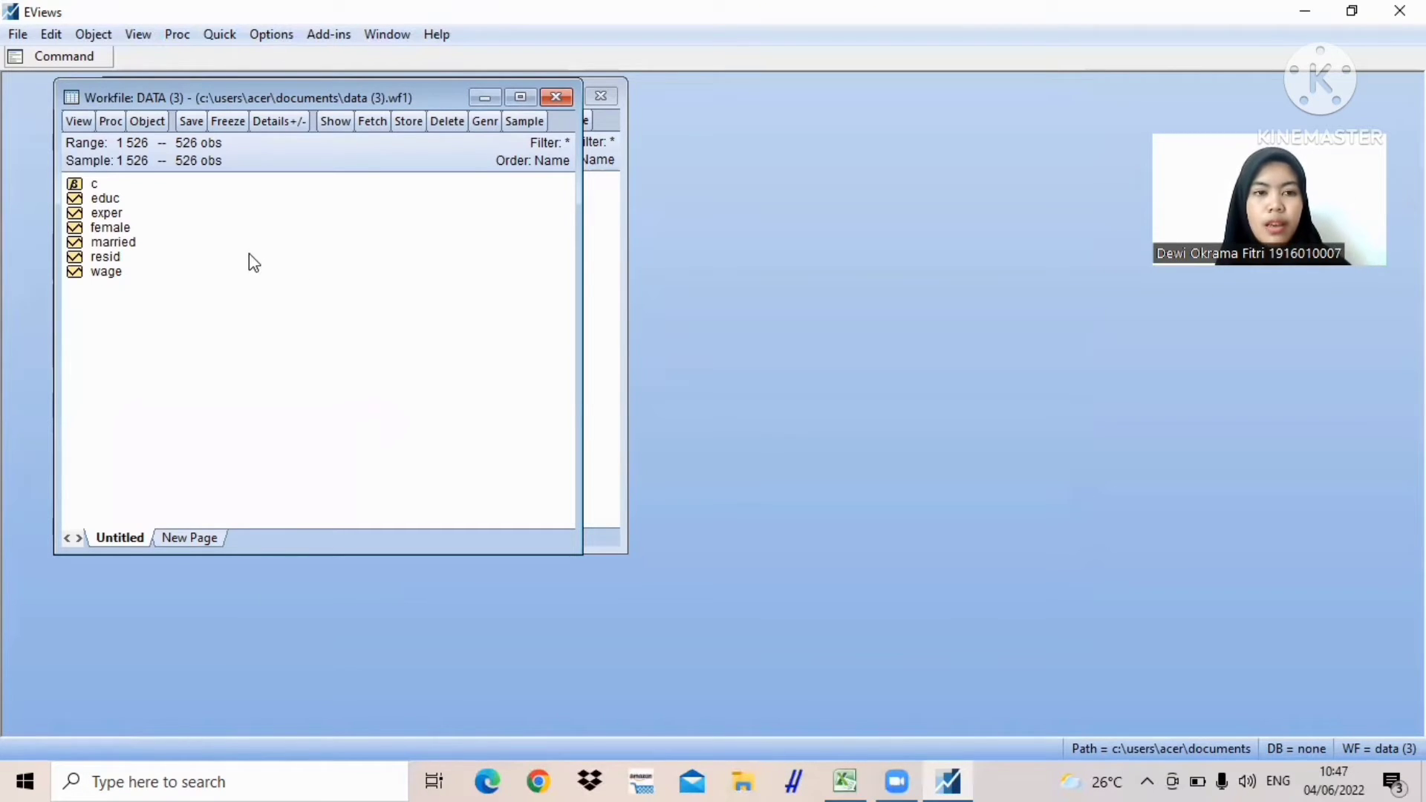
View the observations of the imported educ series and close its window
double_click(108, 199)
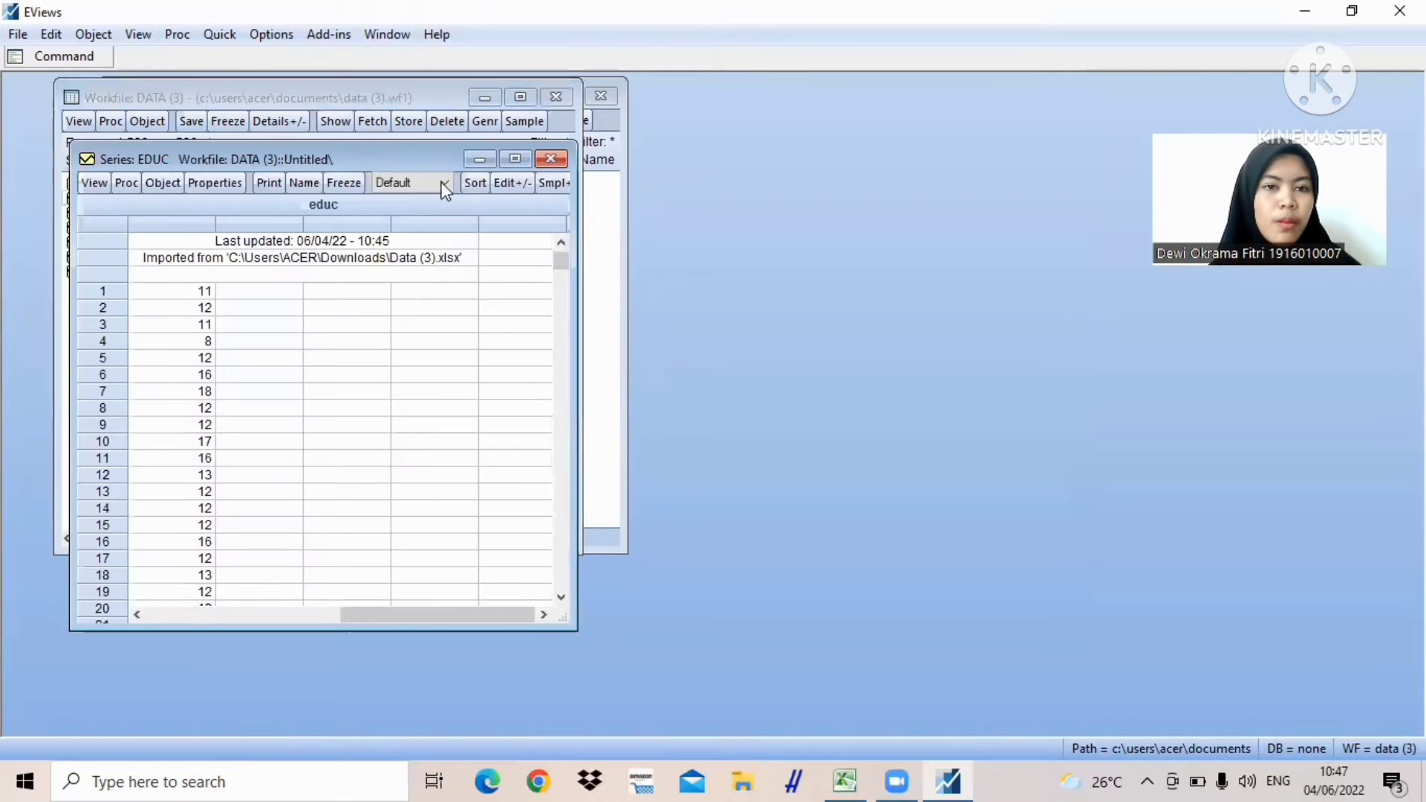
click(551, 160)
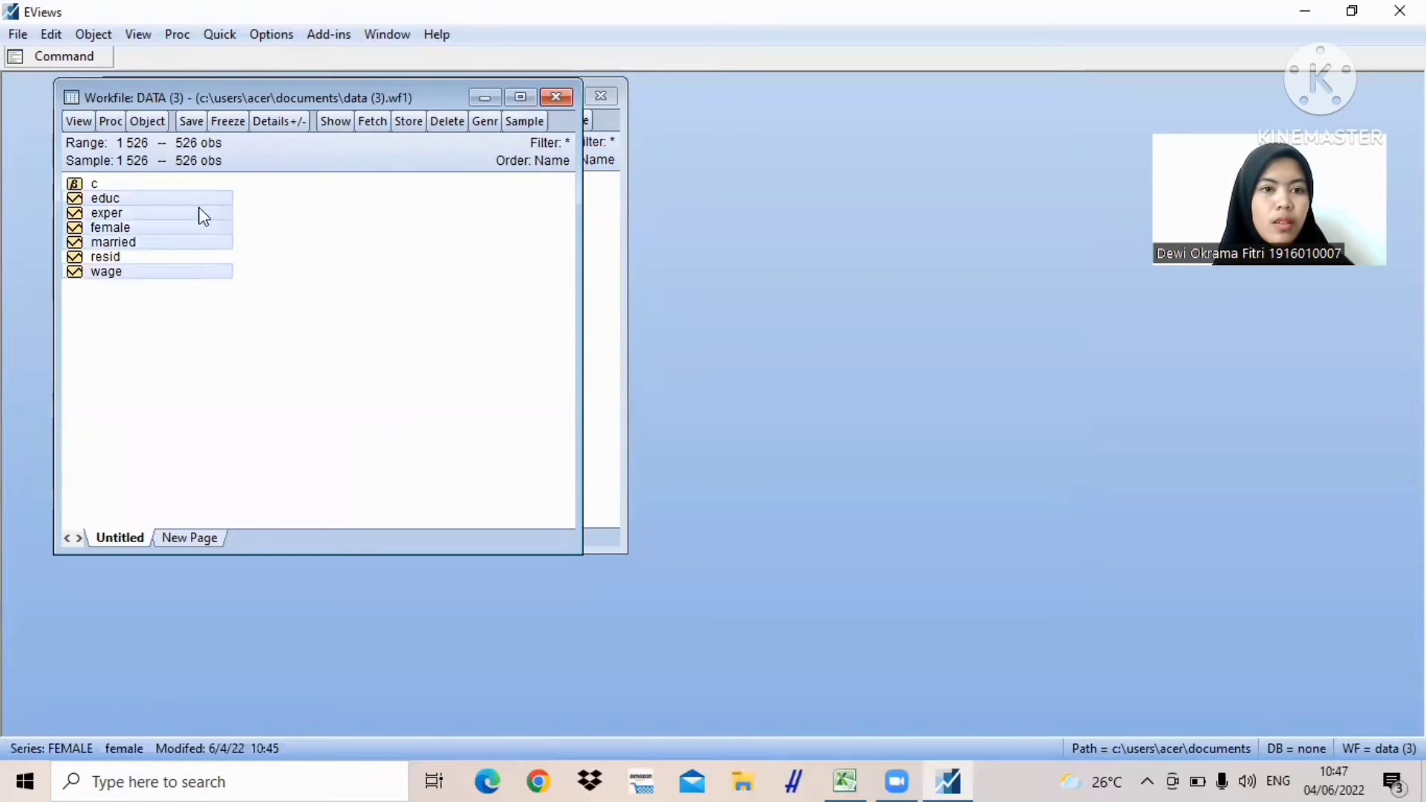
Estimate a least squares equation specified as "wage c educ" over the sample 1 526
click(226, 34)
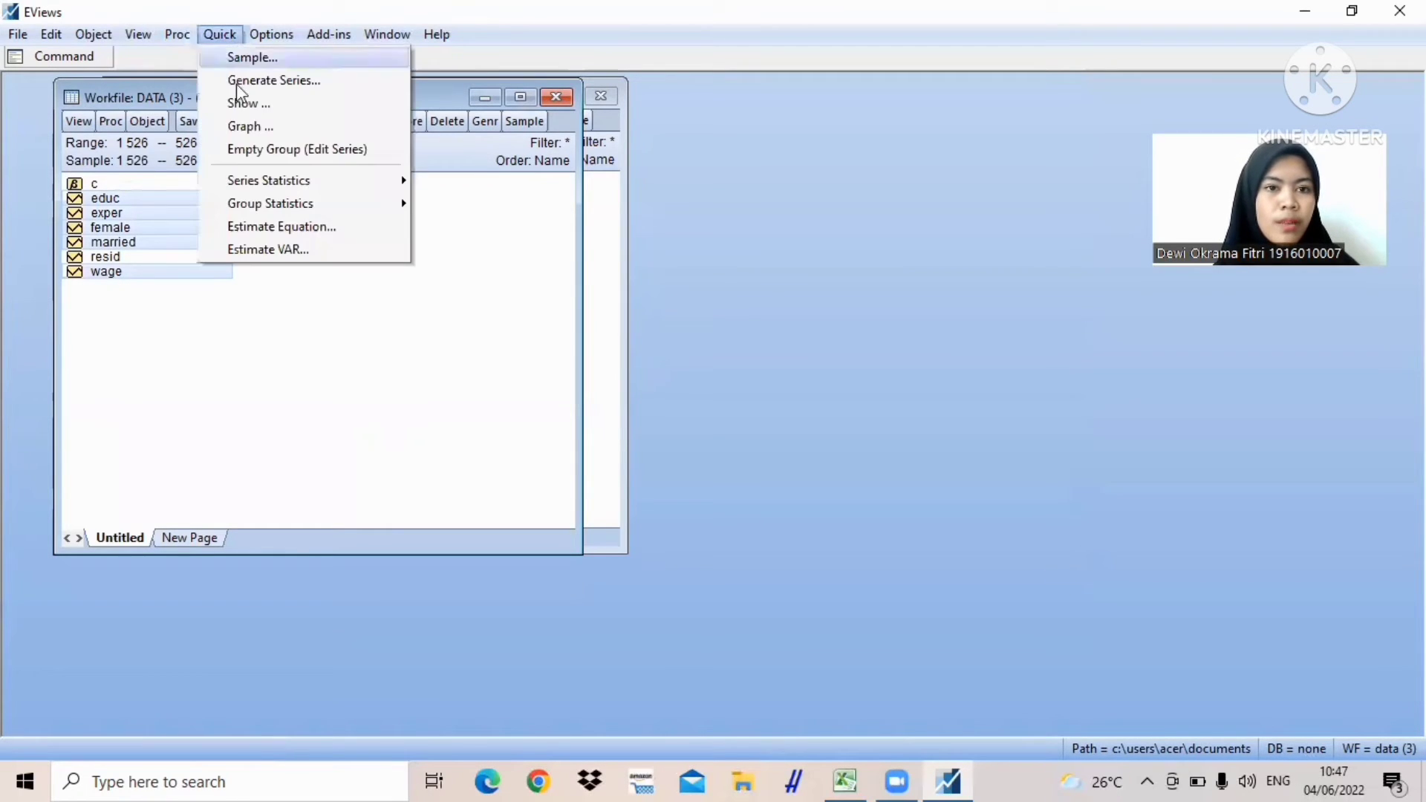
click(281, 227)
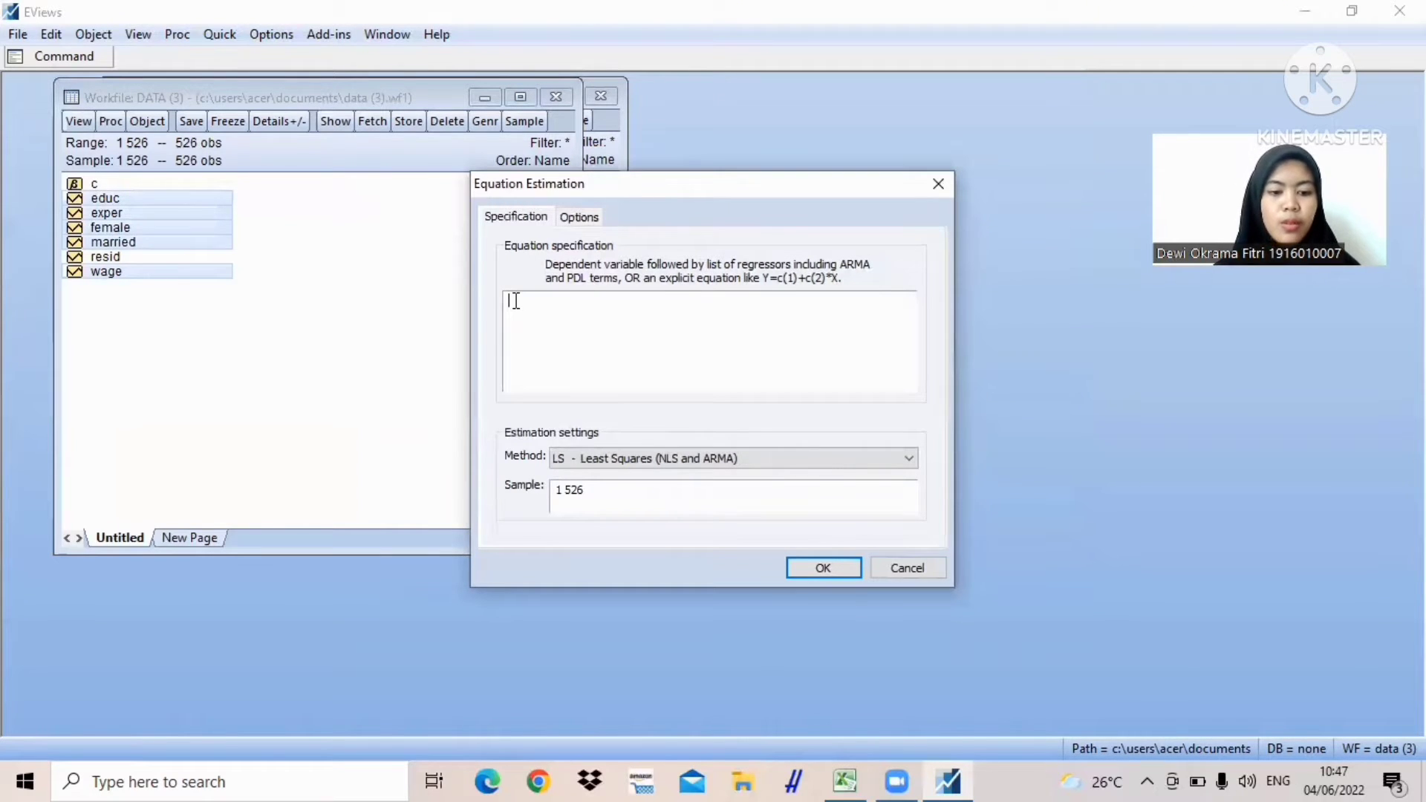
text(wal)
key(BackSpace)
text(ge c educ)
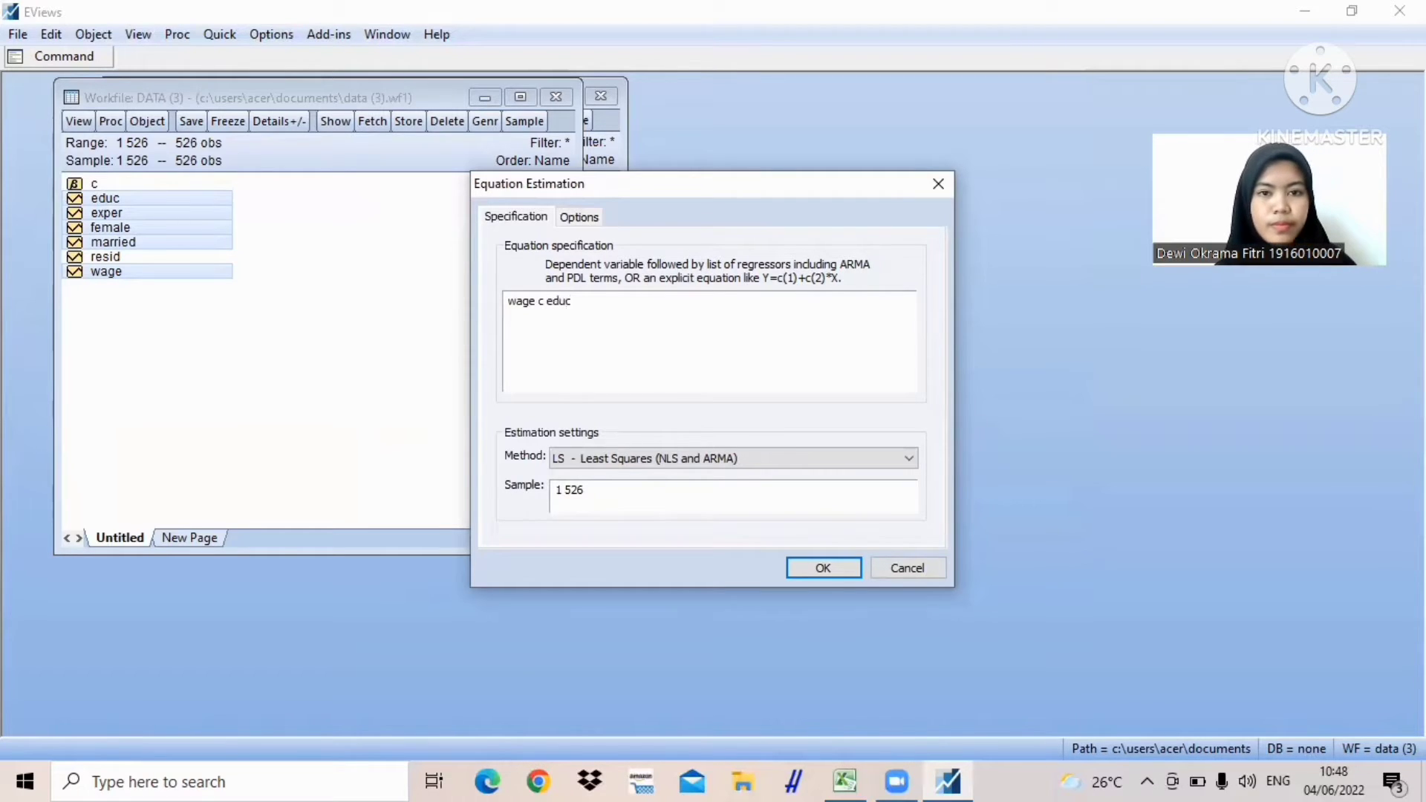
click(838, 575)
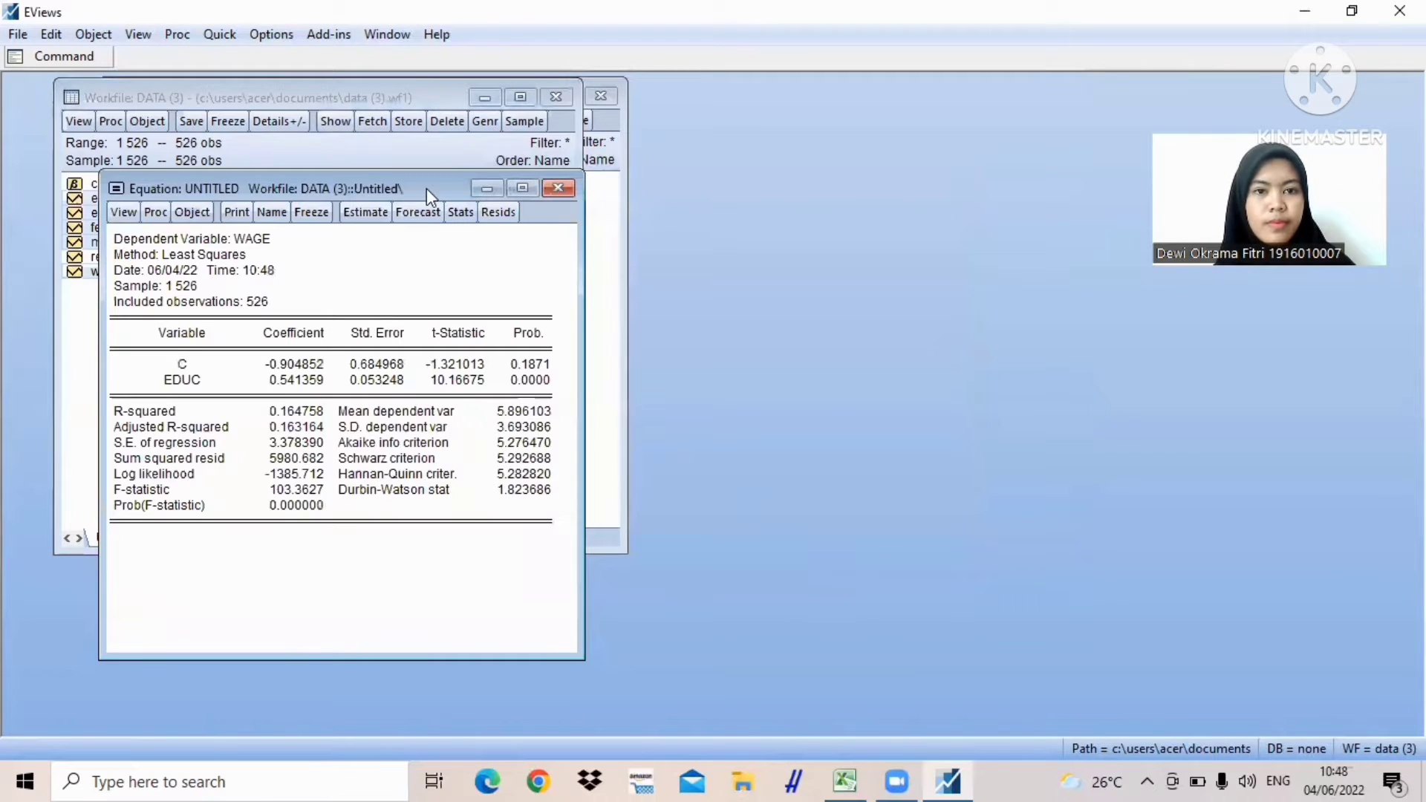
drag(435, 191, 453, 110)
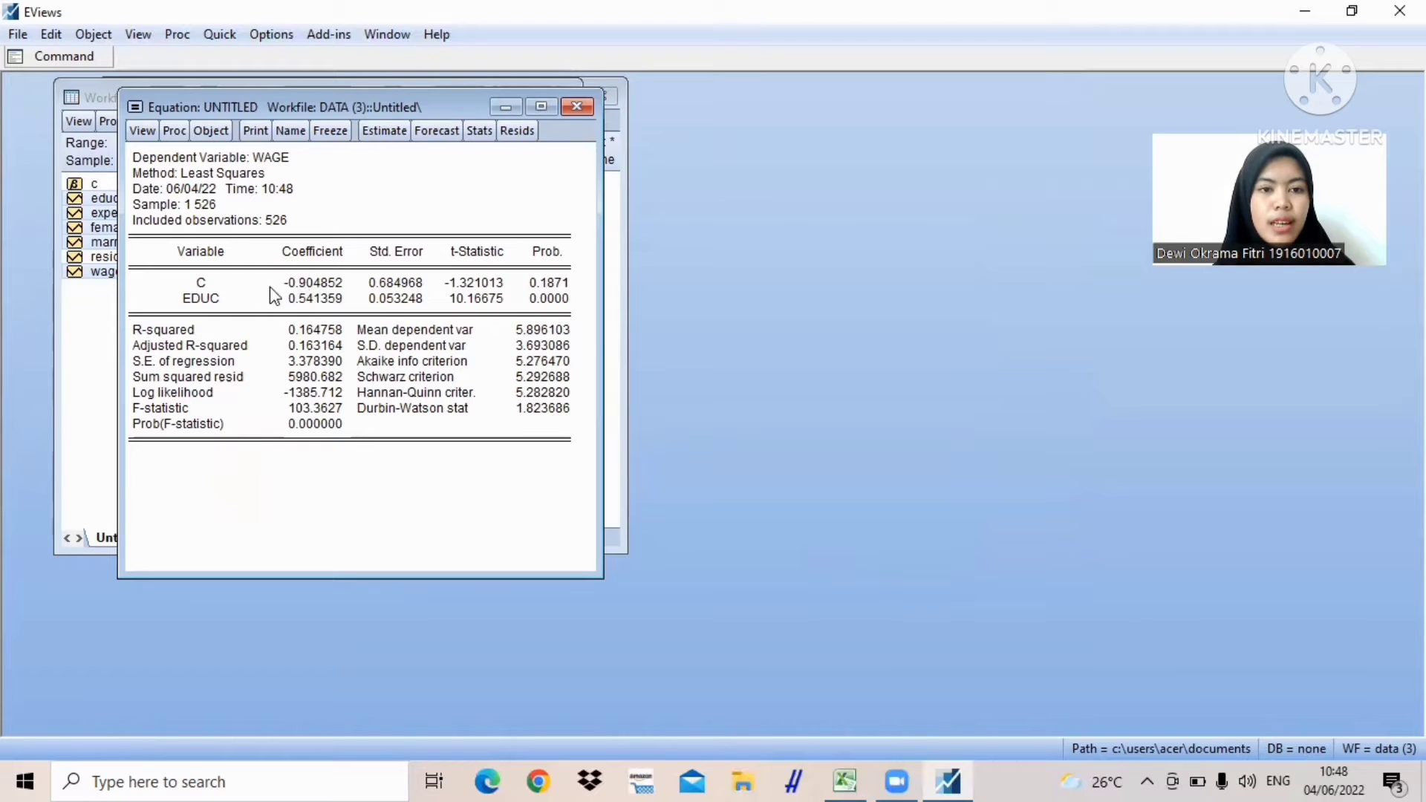
Examine the regression output's coefficients, variable probabilities, Prob(F-statistic), R-squared and adjusted R-squared
drag(275, 251, 341, 326)
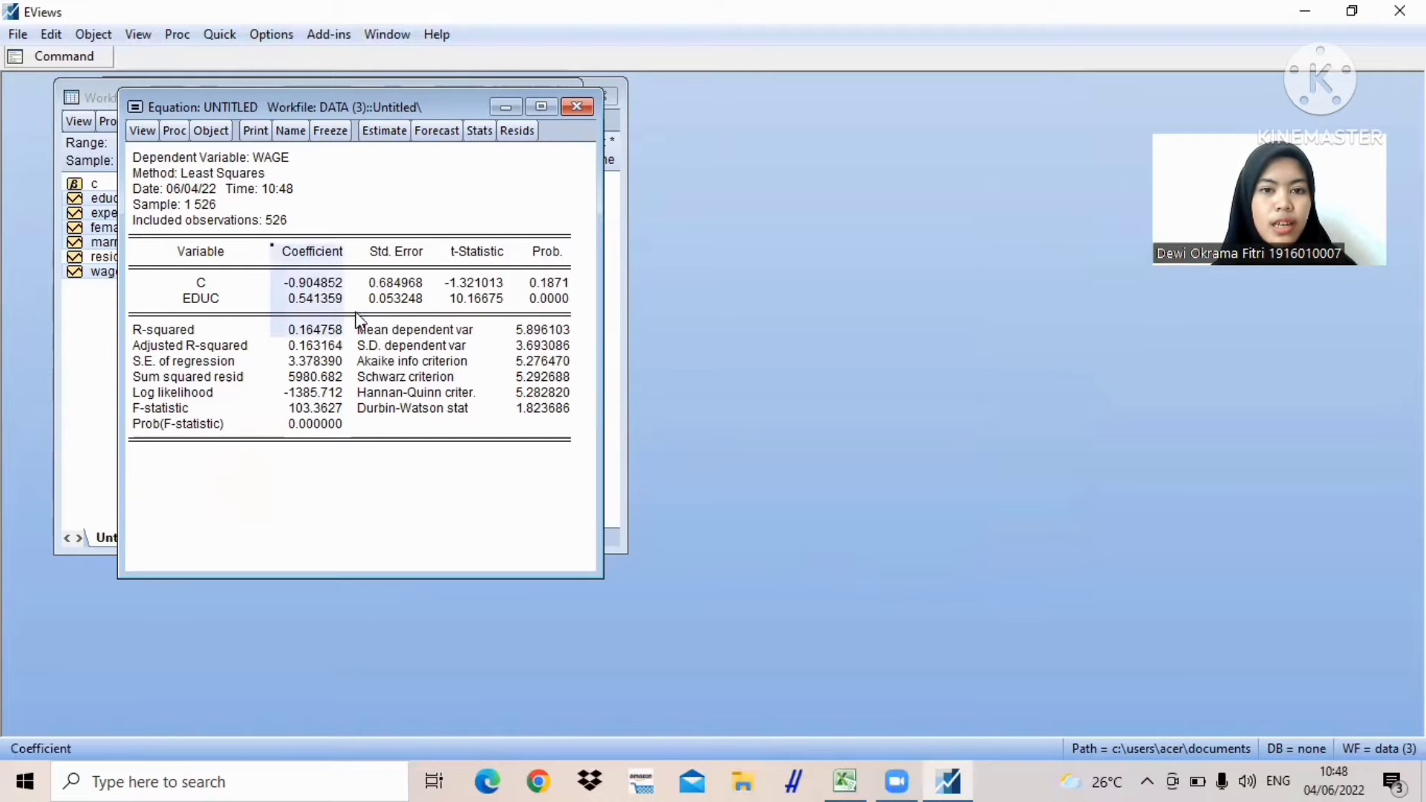
drag(538, 261, 568, 323)
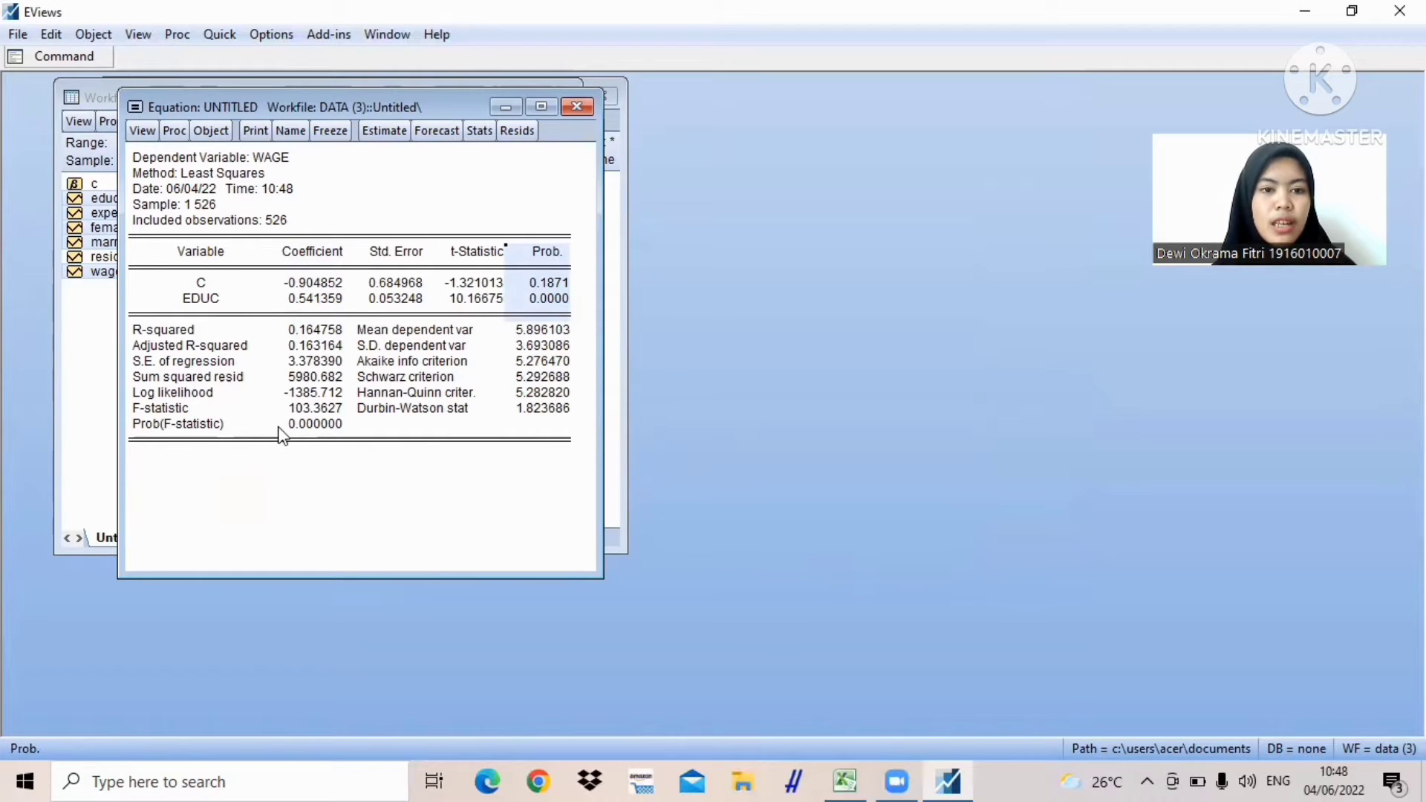
drag(281, 429, 335, 431)
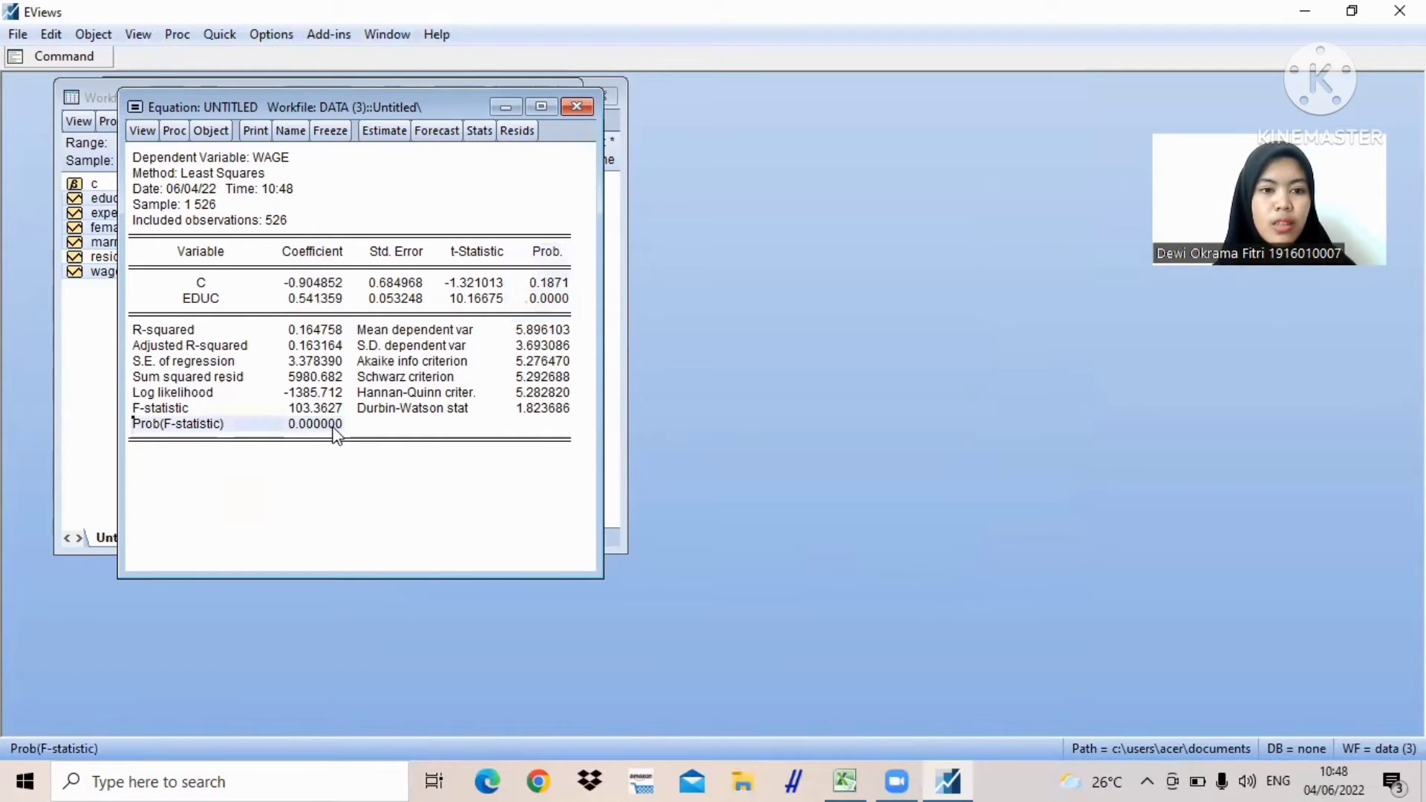
click(334, 429)
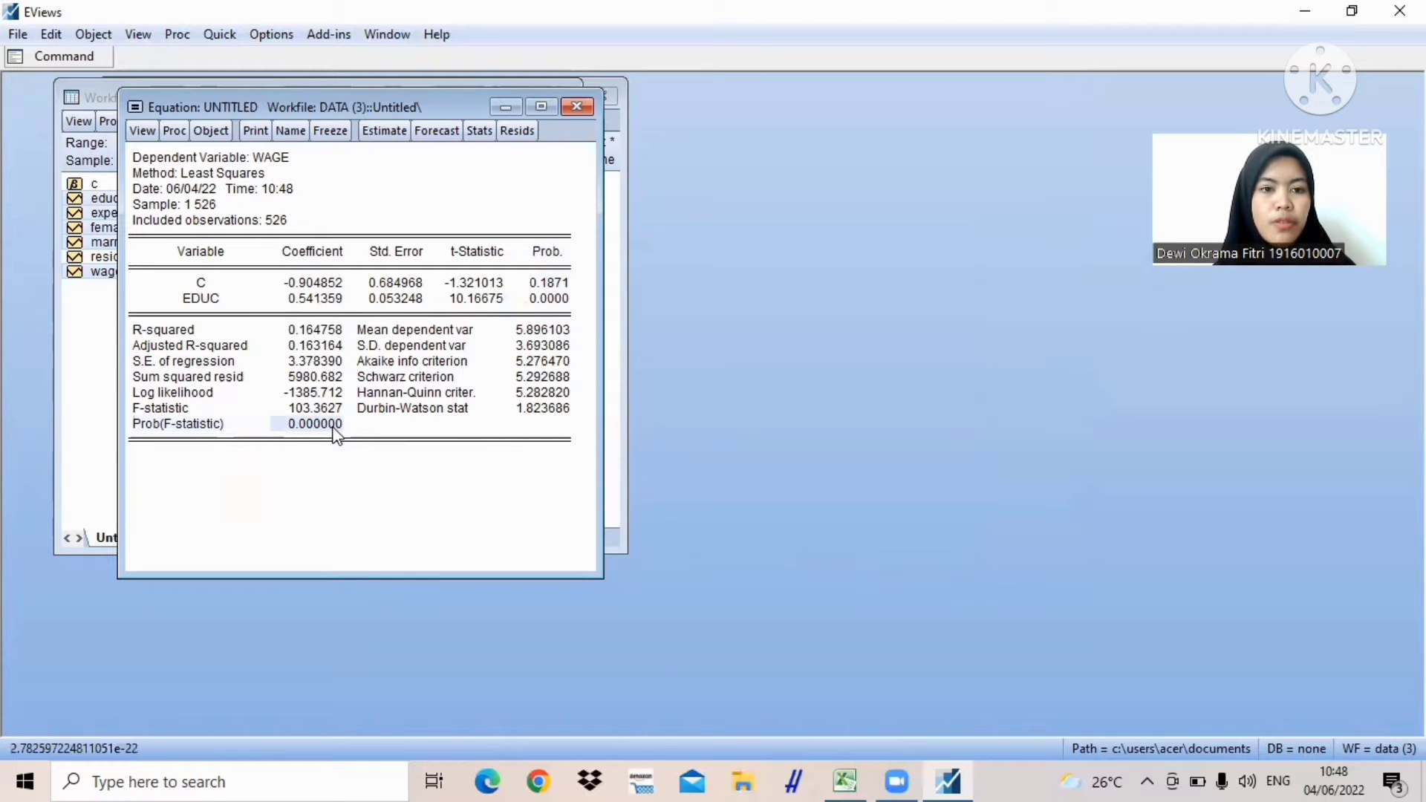
click(320, 331)
mouse_move(321, 334)
mouse_down()
mouse_move(347, 339)
mouse_move(328, 345)
mouse_up()
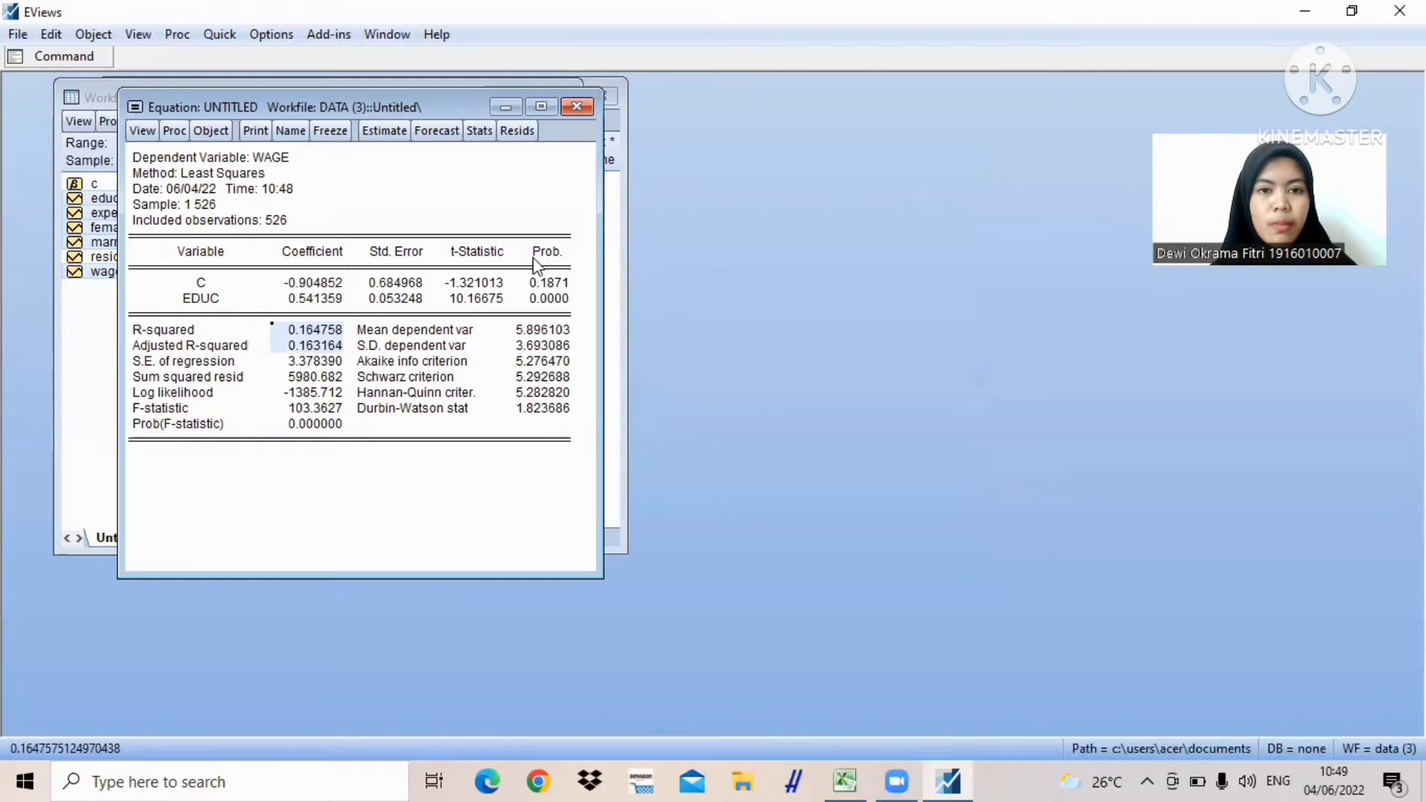
click(534, 301)
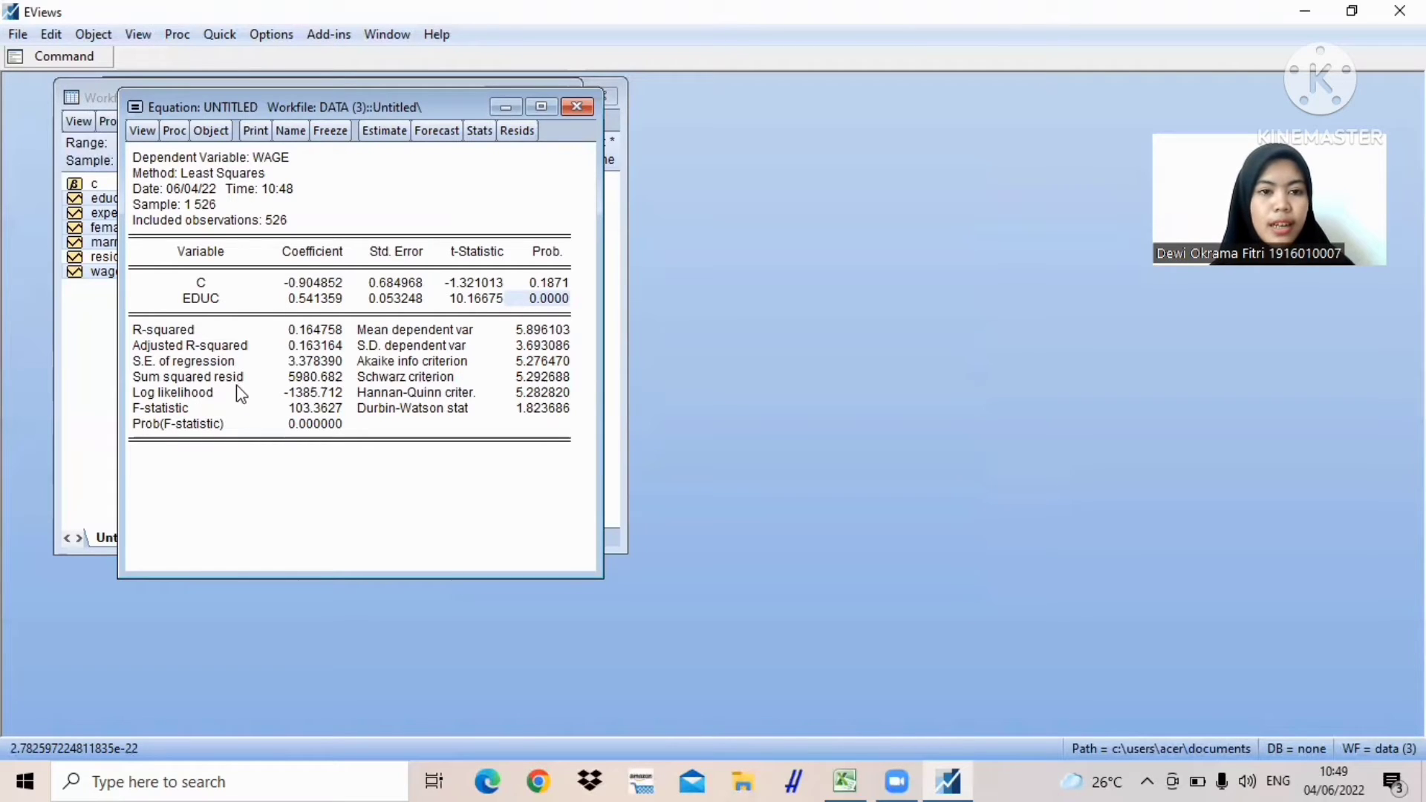
Freeze the wage on educ regression output as a table and name it "jawaban1"
click(289, 427)
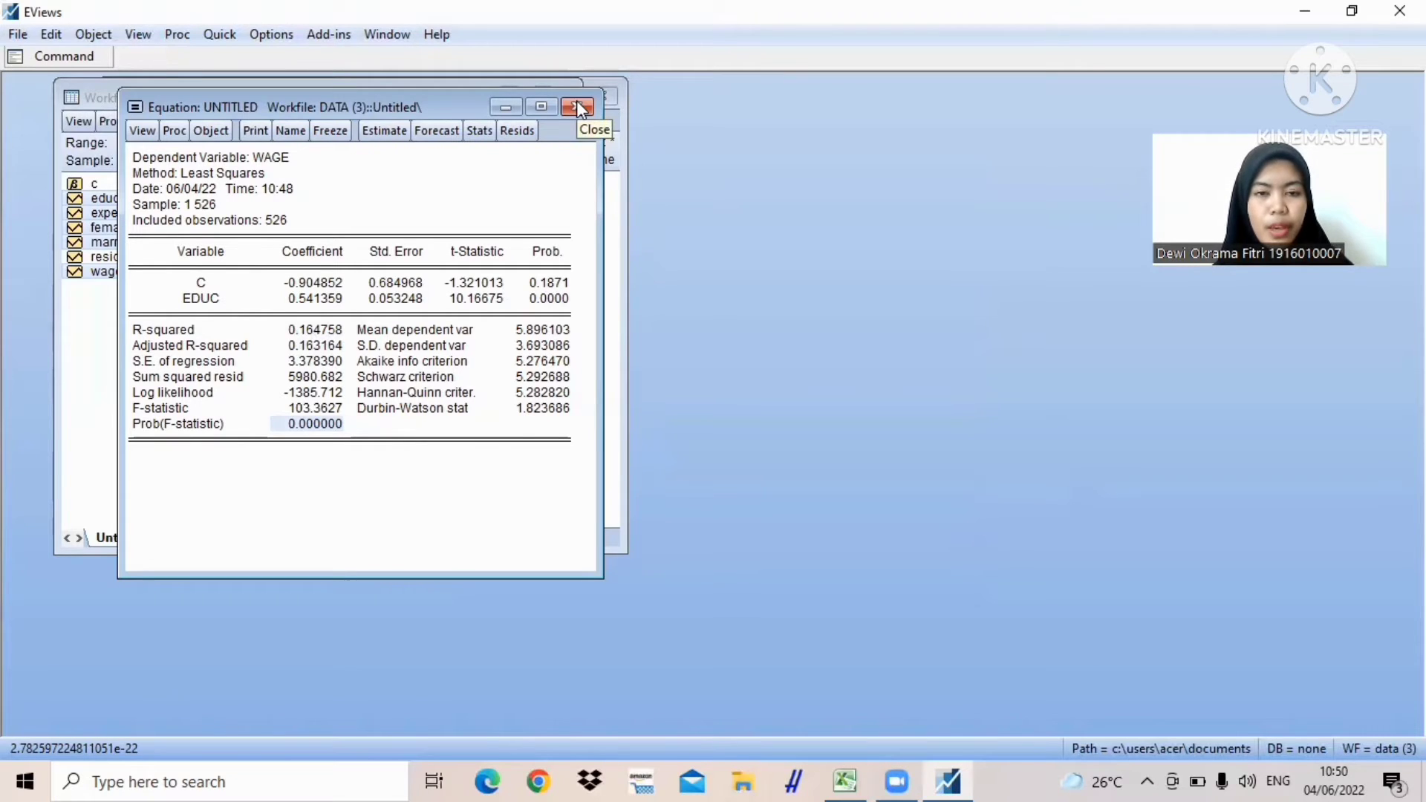
click(331, 130)
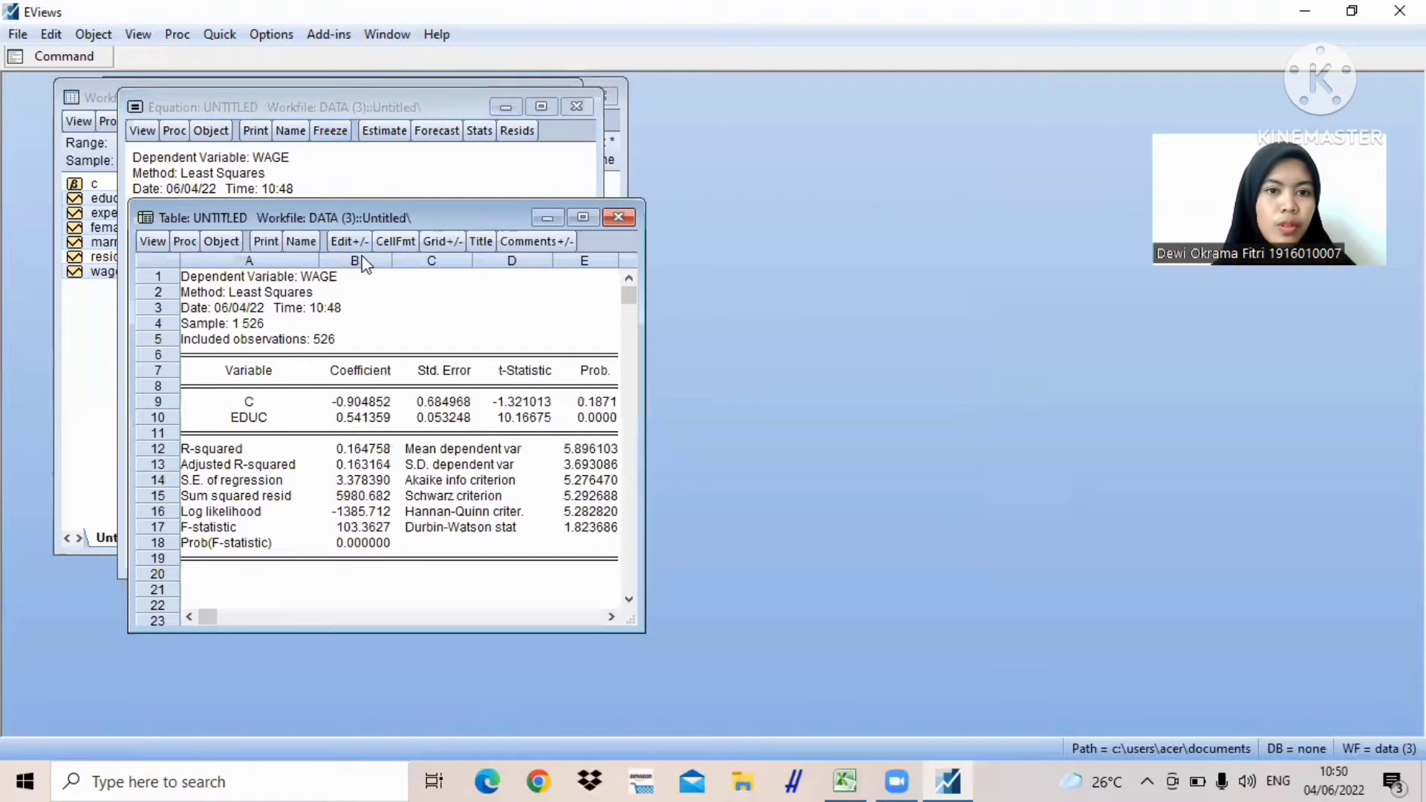
click(301, 241)
click(295, 374)
key(BackSpace)
key(BackSpace)
key(BackSpace)
key(BackSpace)
key(BackSpace)
key(BackSpace)
key(BackSpace)
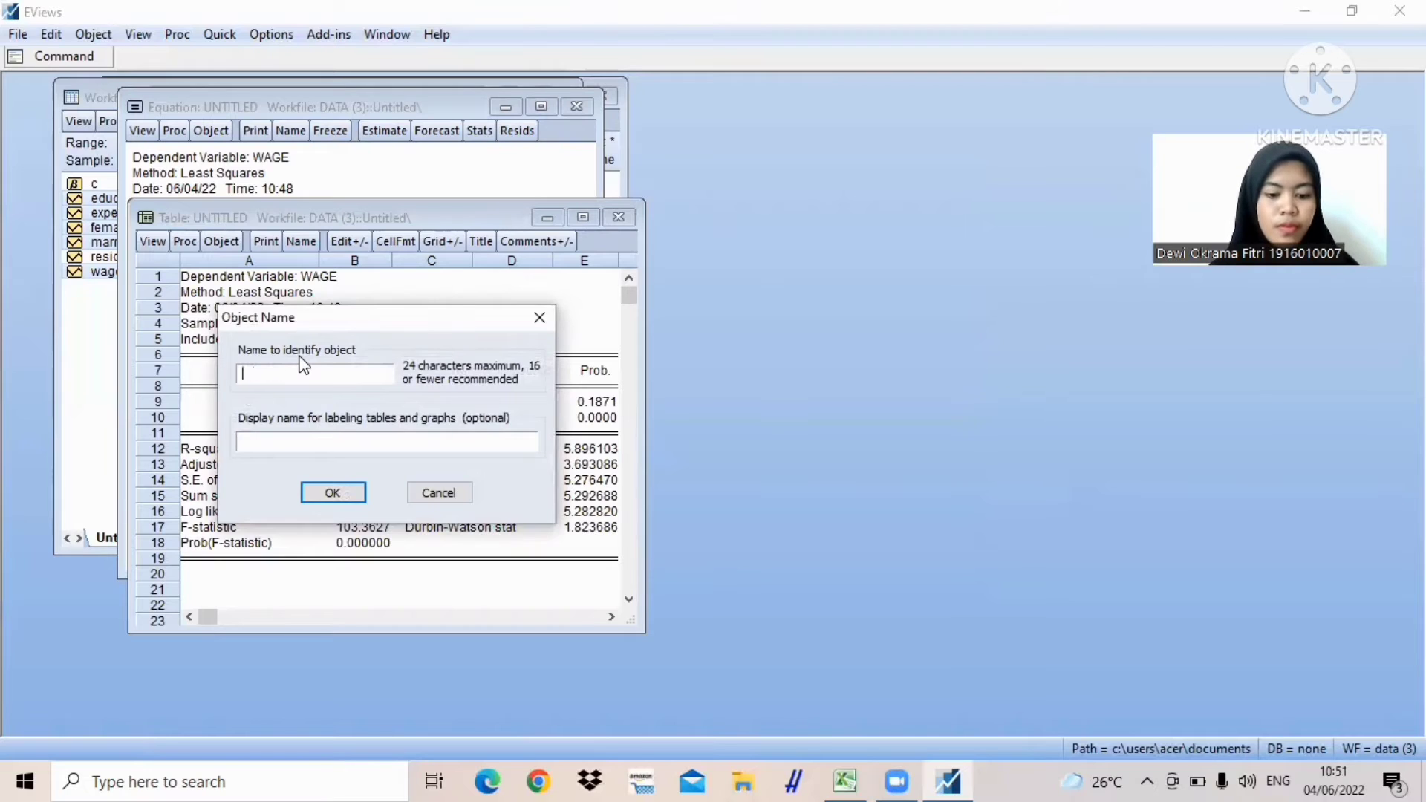
text(j)
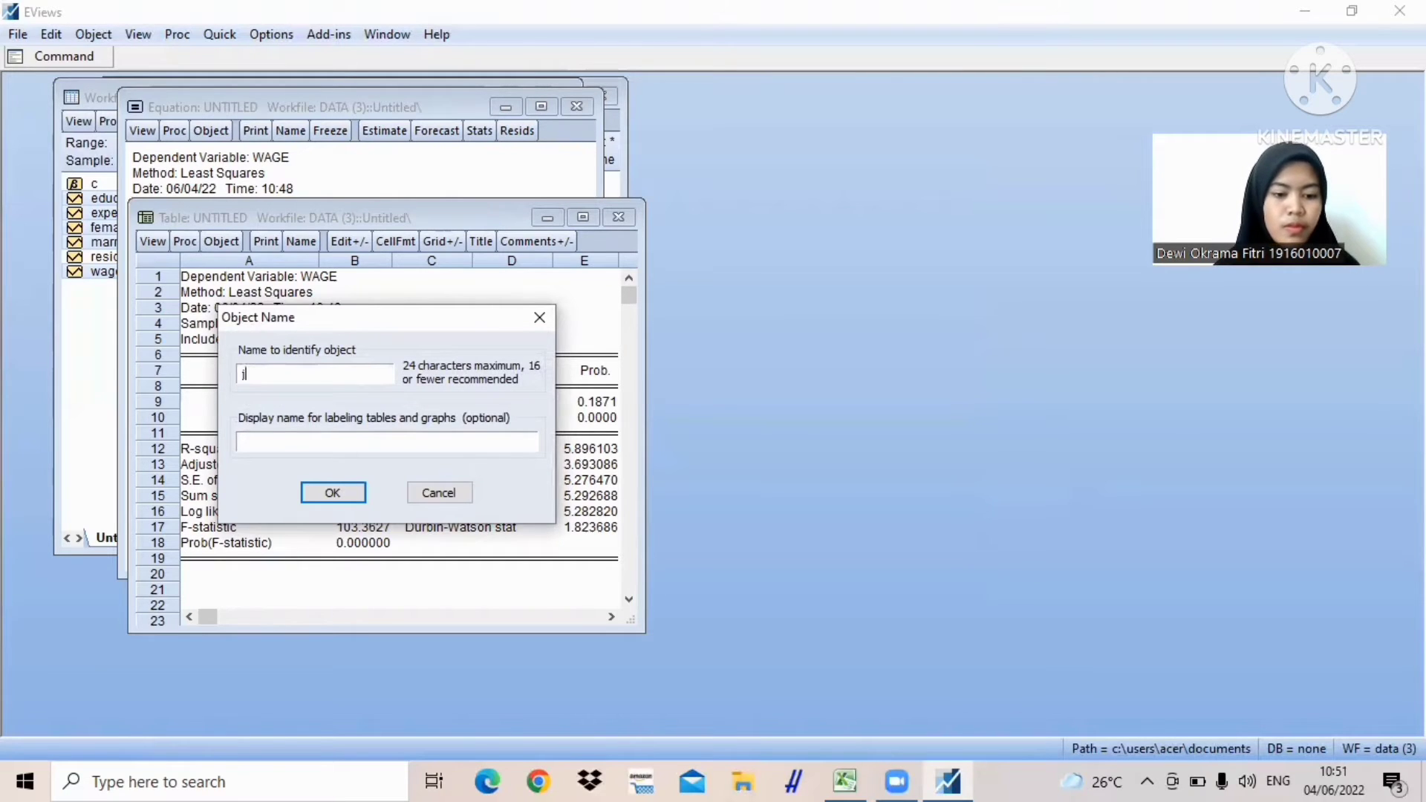
text(awaban1)
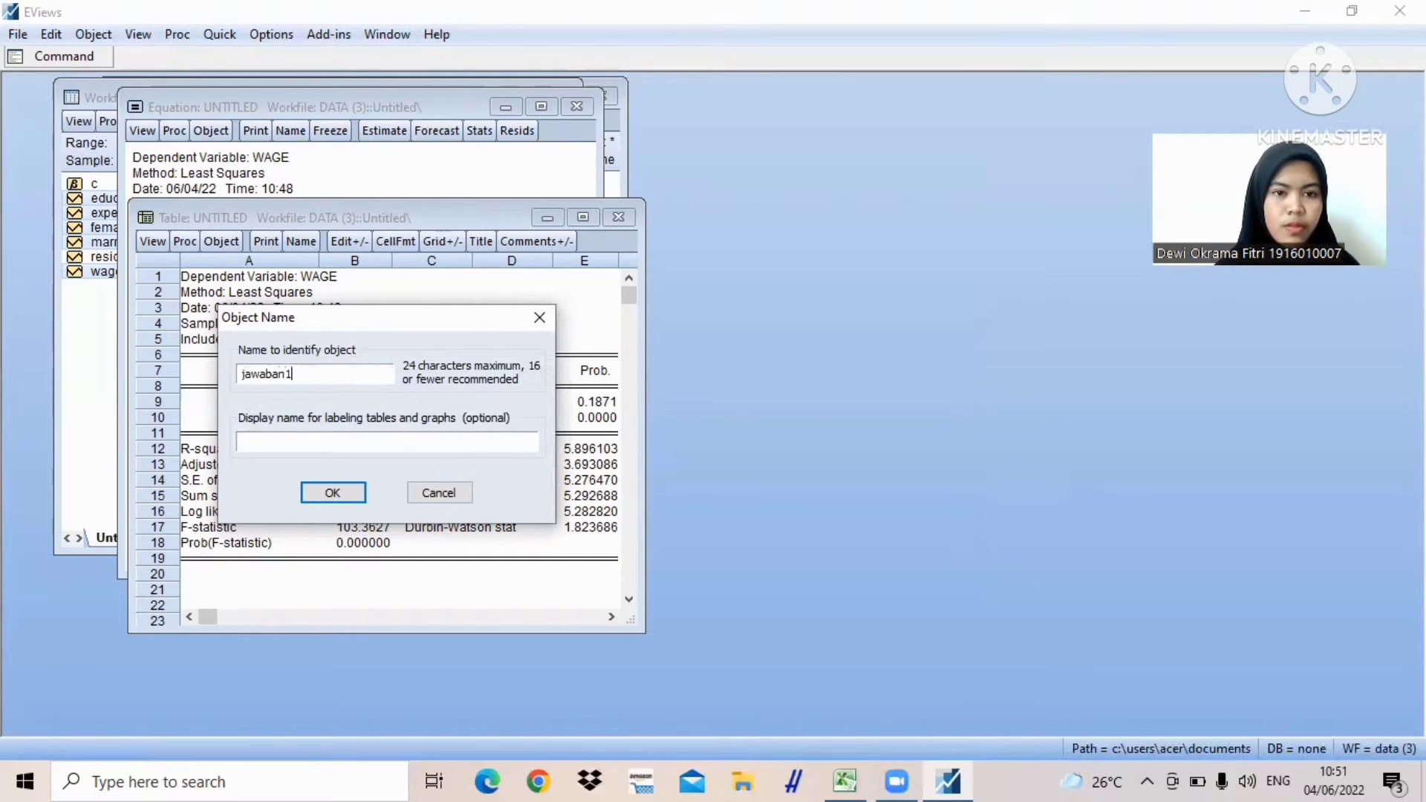
click(345, 492)
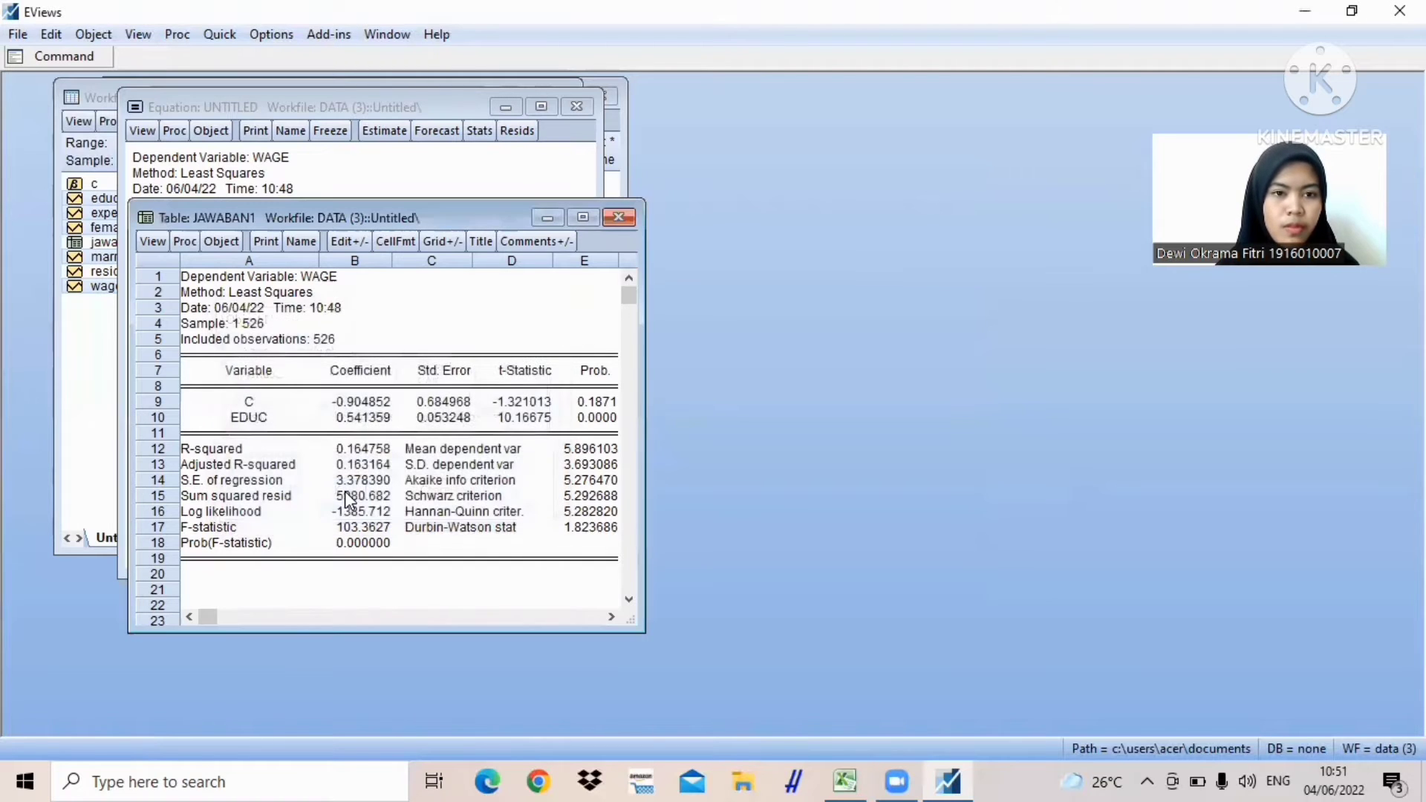
Close the frozen table and delete the untitled equation
click(619, 218)
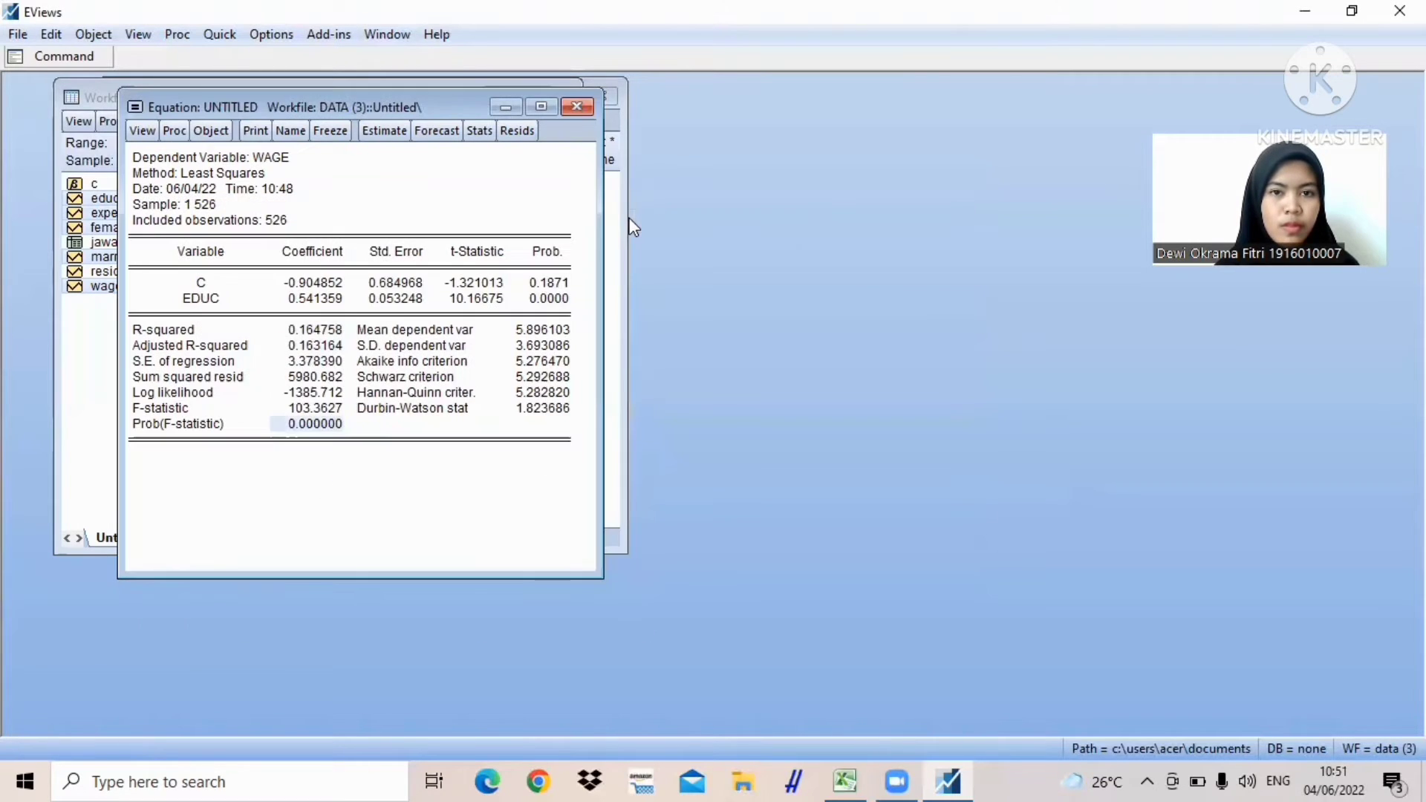
click(578, 106)
click(687, 430)
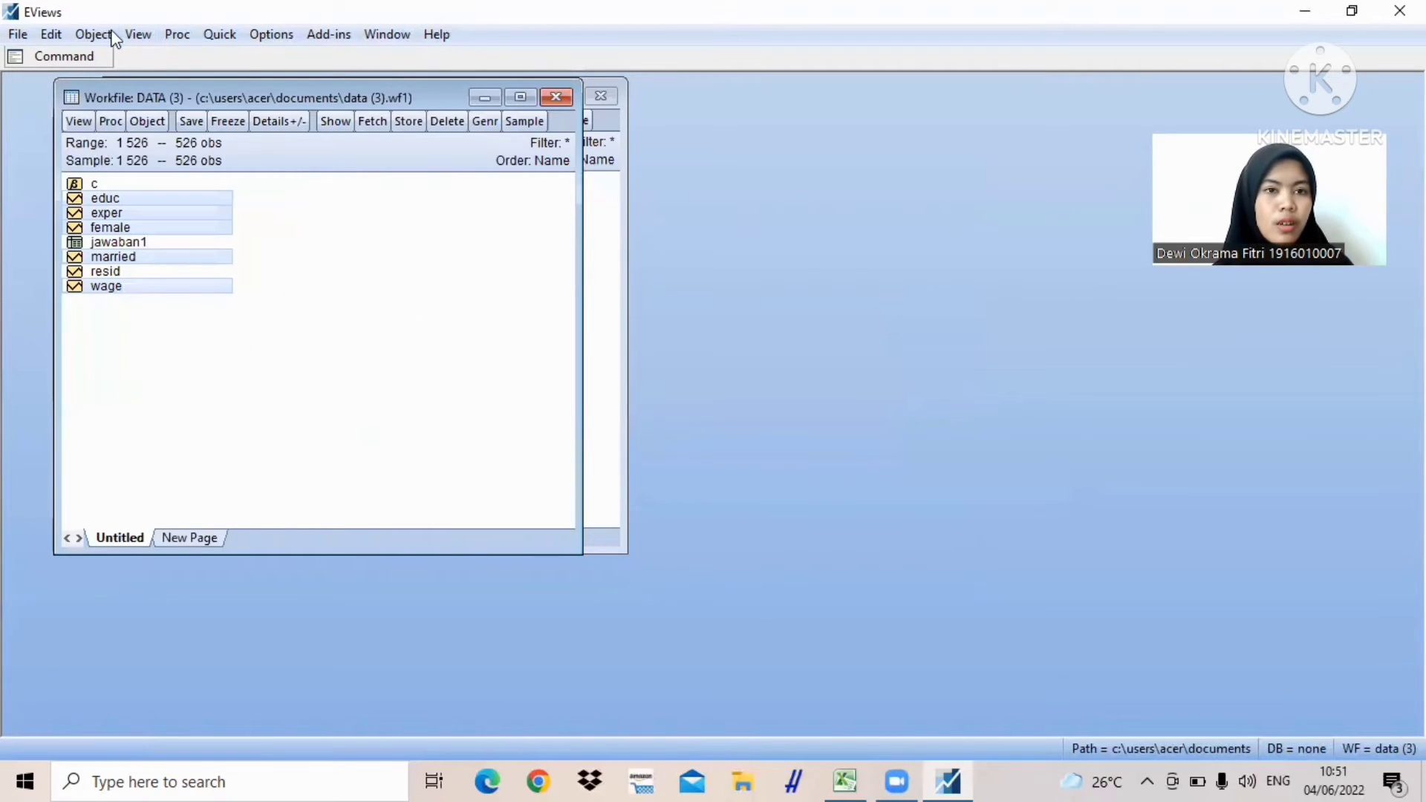
Estimate a least squares equation specified as "wage c educ exper" over the sample 1 526
click(206, 33)
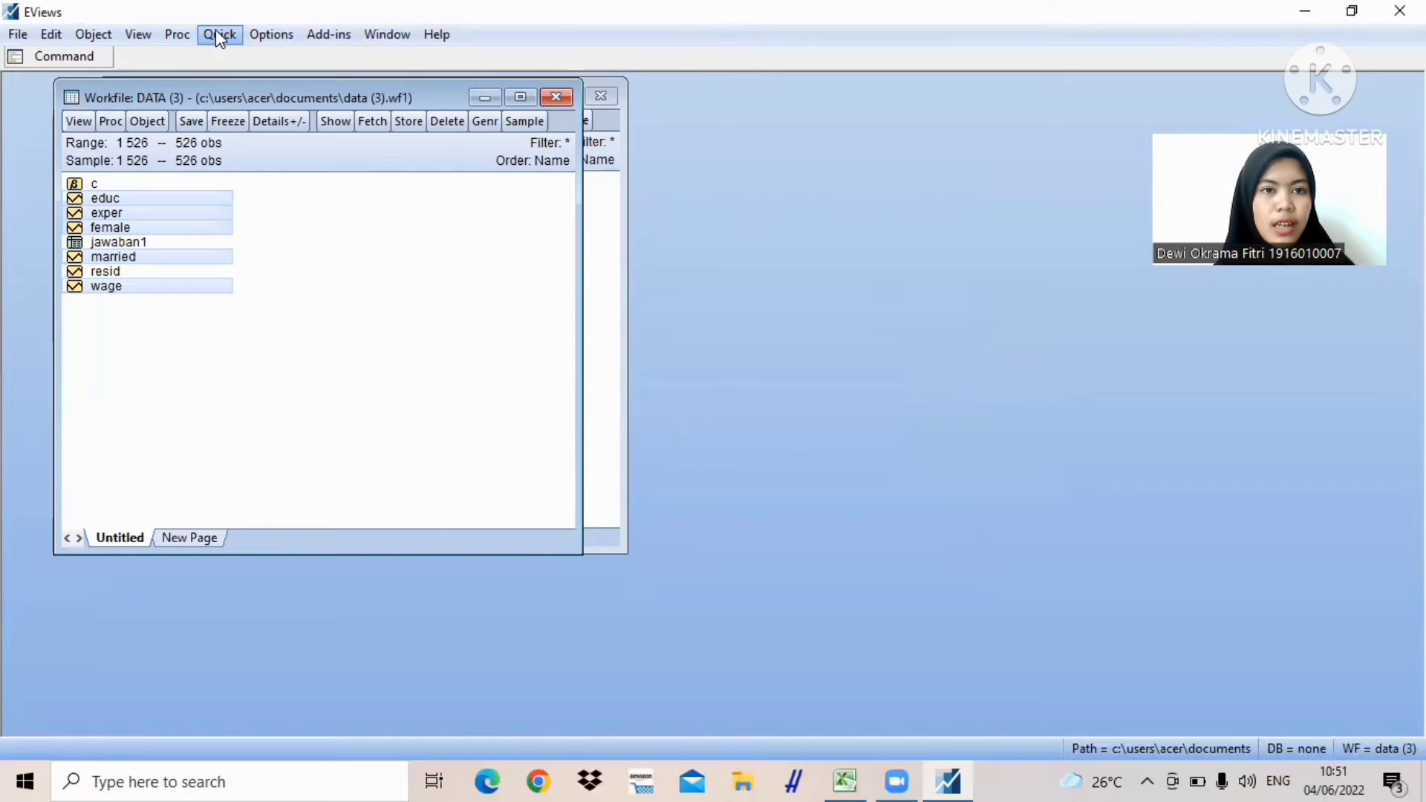
click(291, 226)
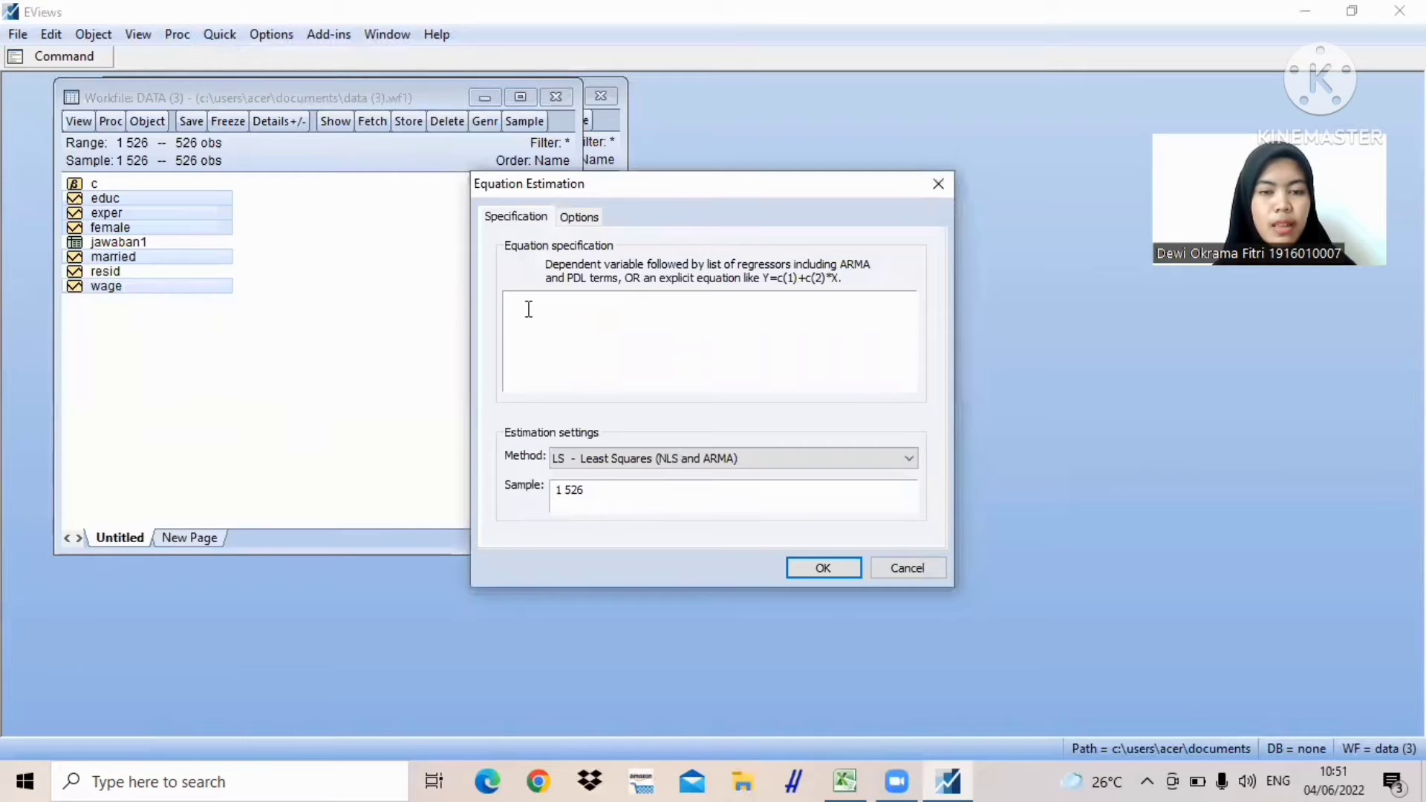
text(wa)
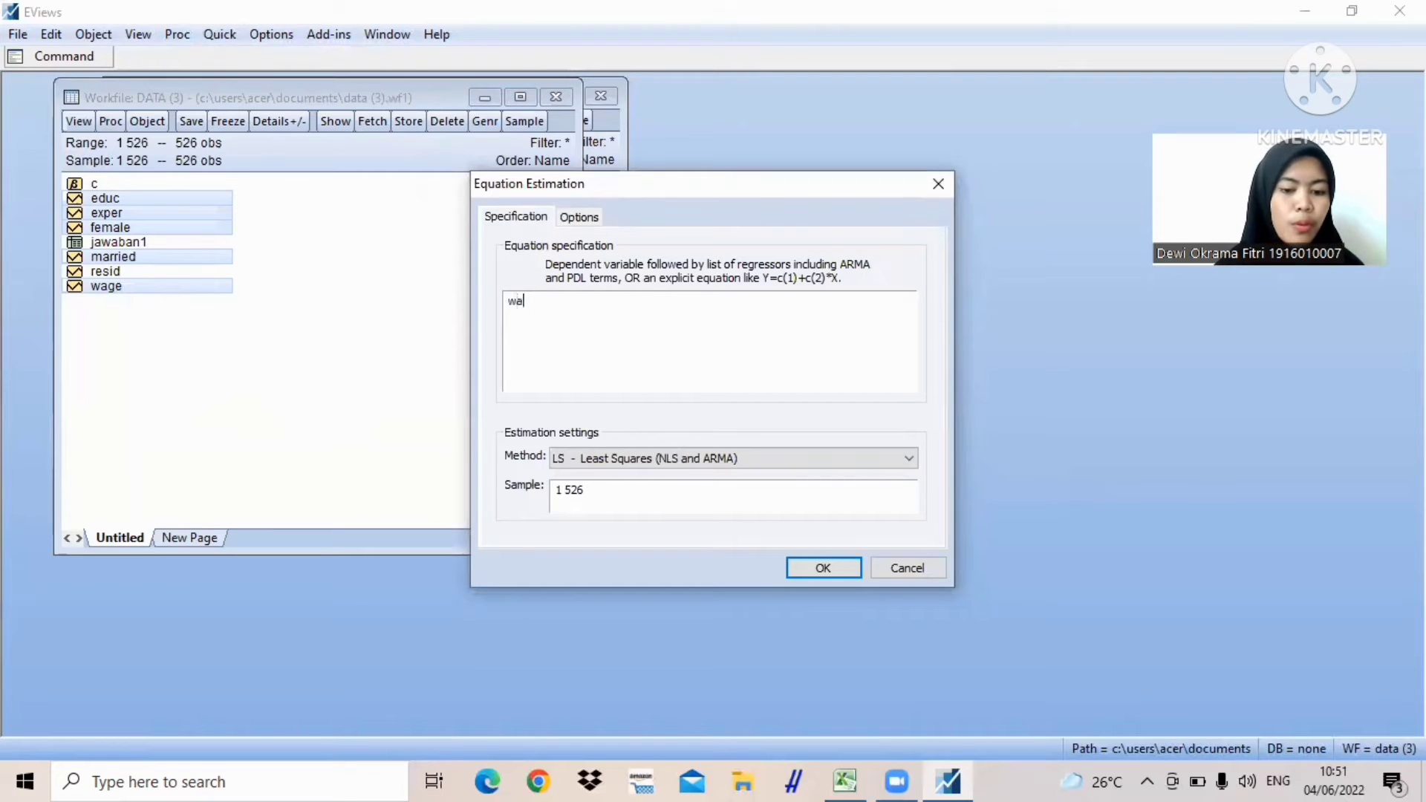
text(ge c )
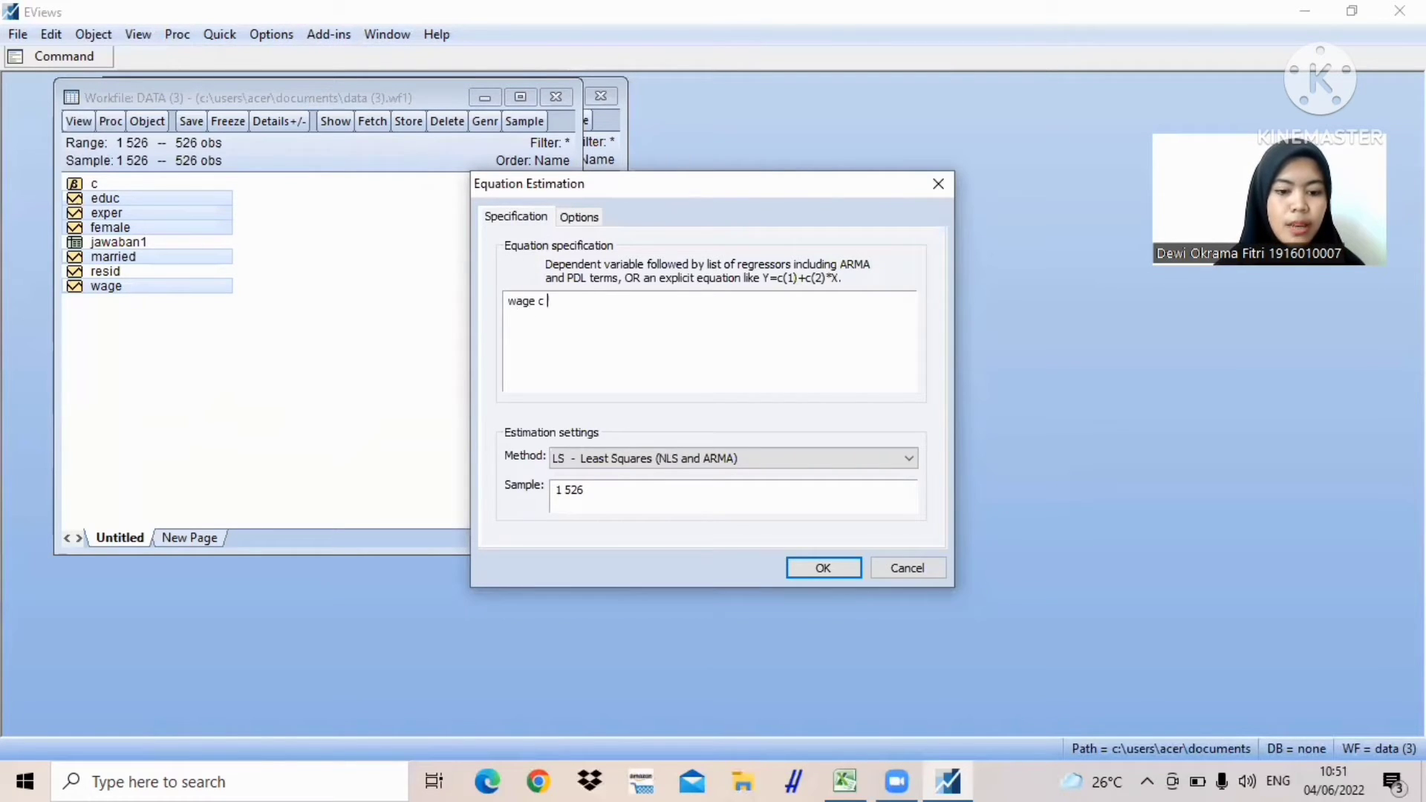
text(educ )
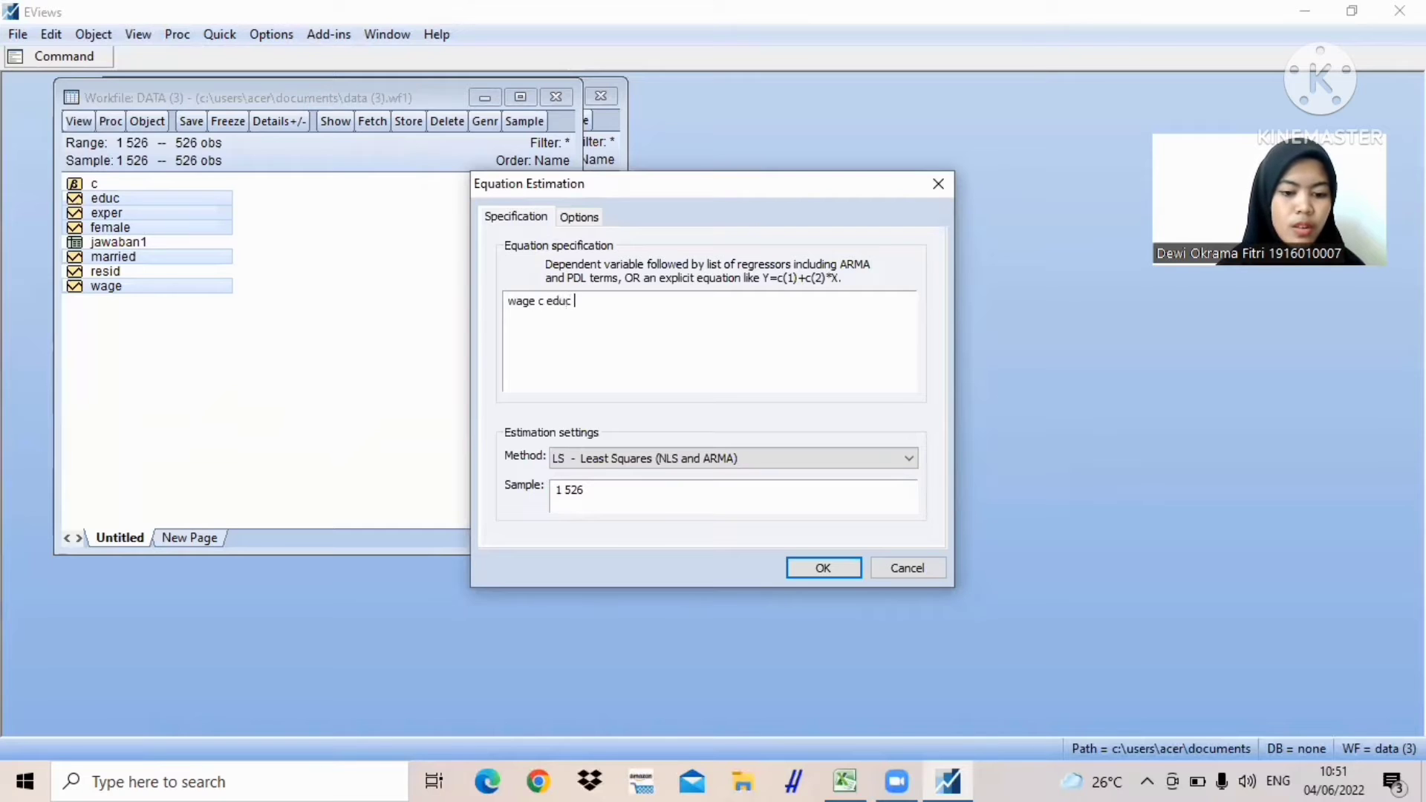
text(exper)
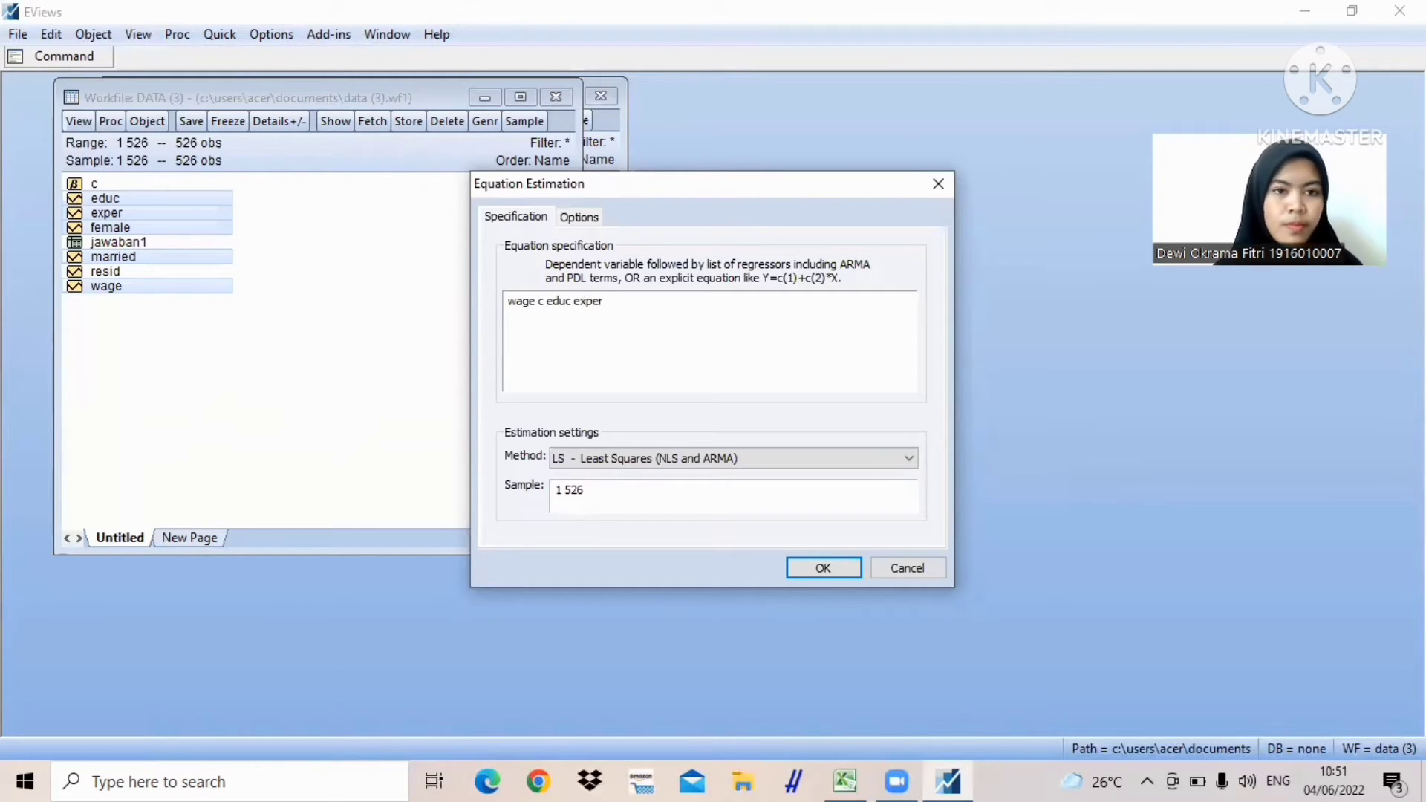
click(802, 569)
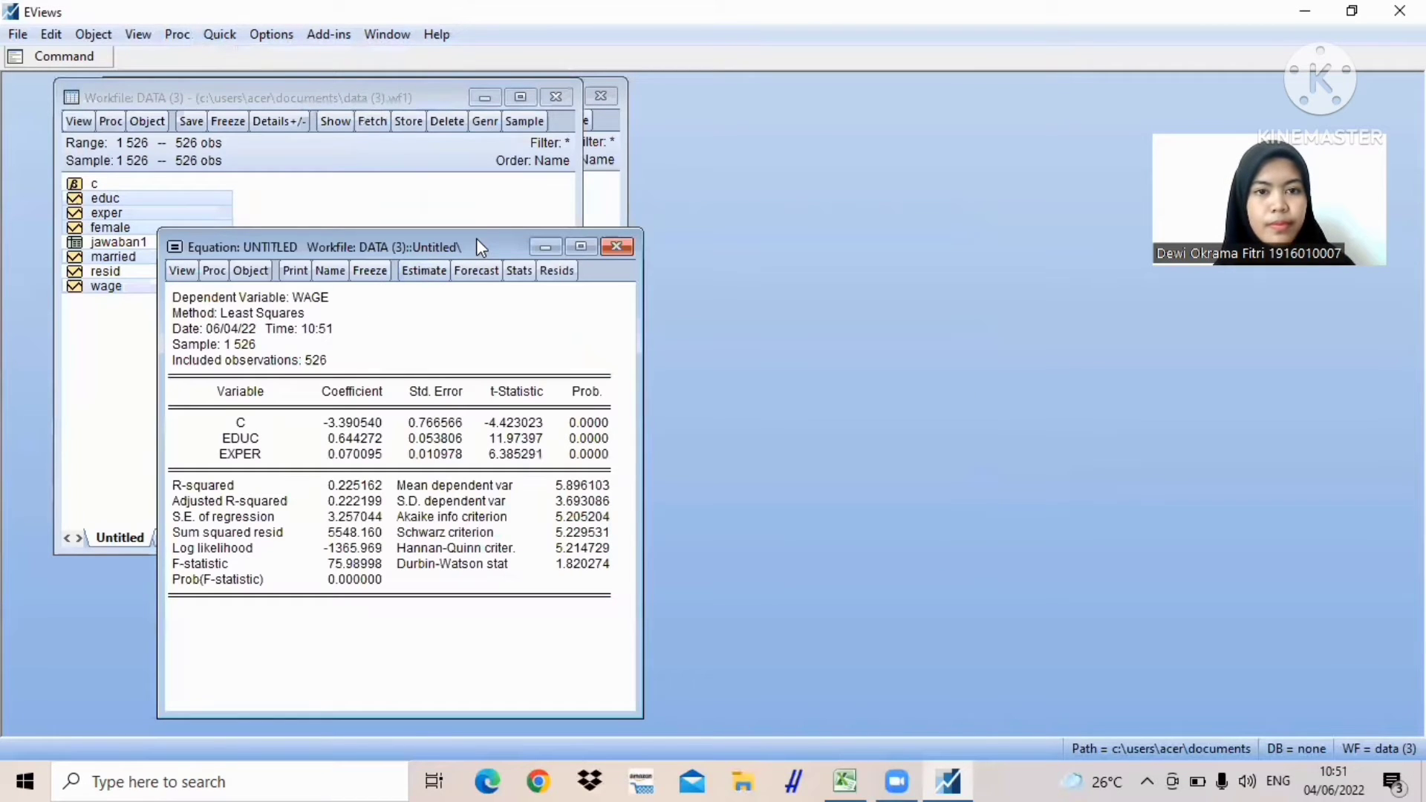
Examine the coefficients, variable probabilities, Prob(F-statistic) and R-squared in the output of the regression with educ and exper
drag(477, 242, 446, 95)
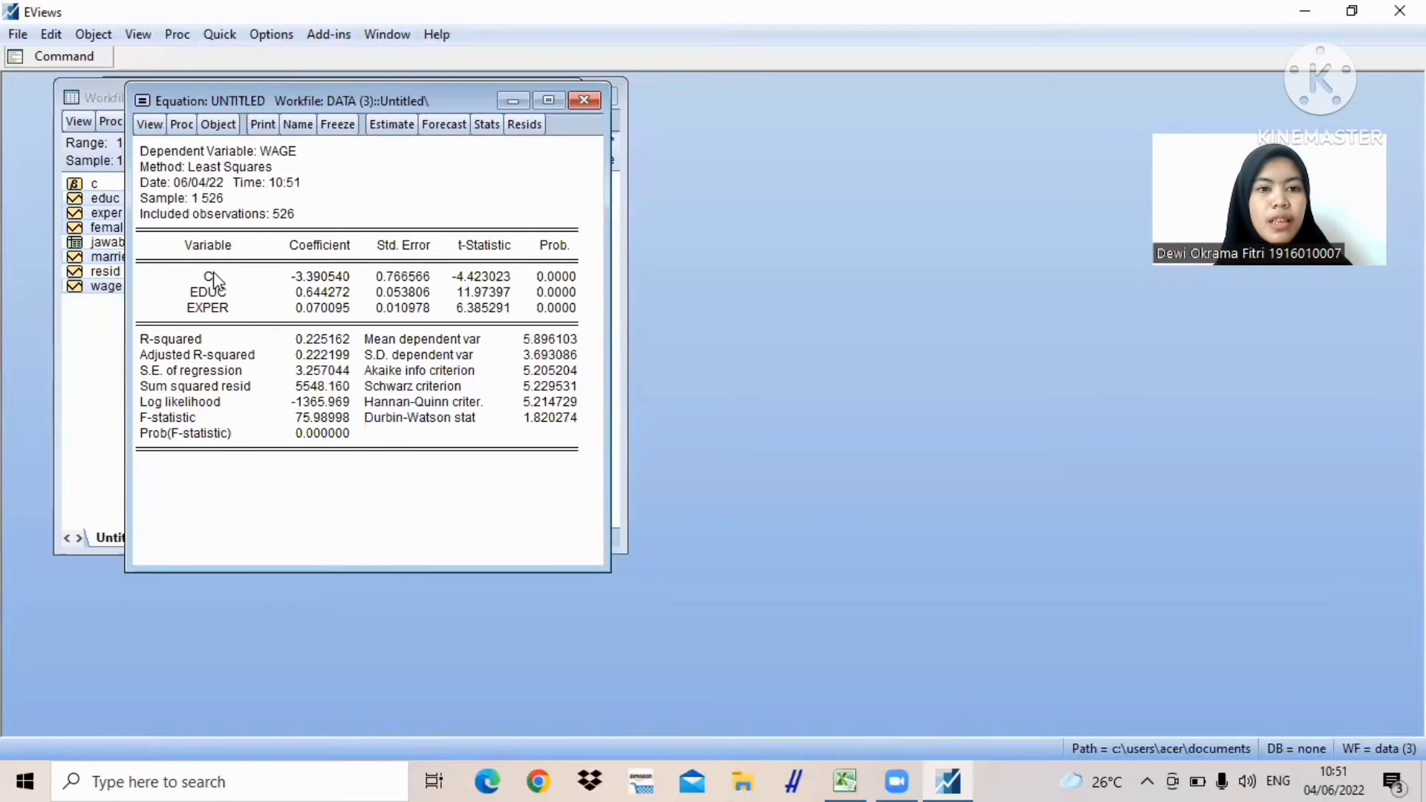
drag(305, 252, 339, 332)
drag(557, 247, 574, 325)
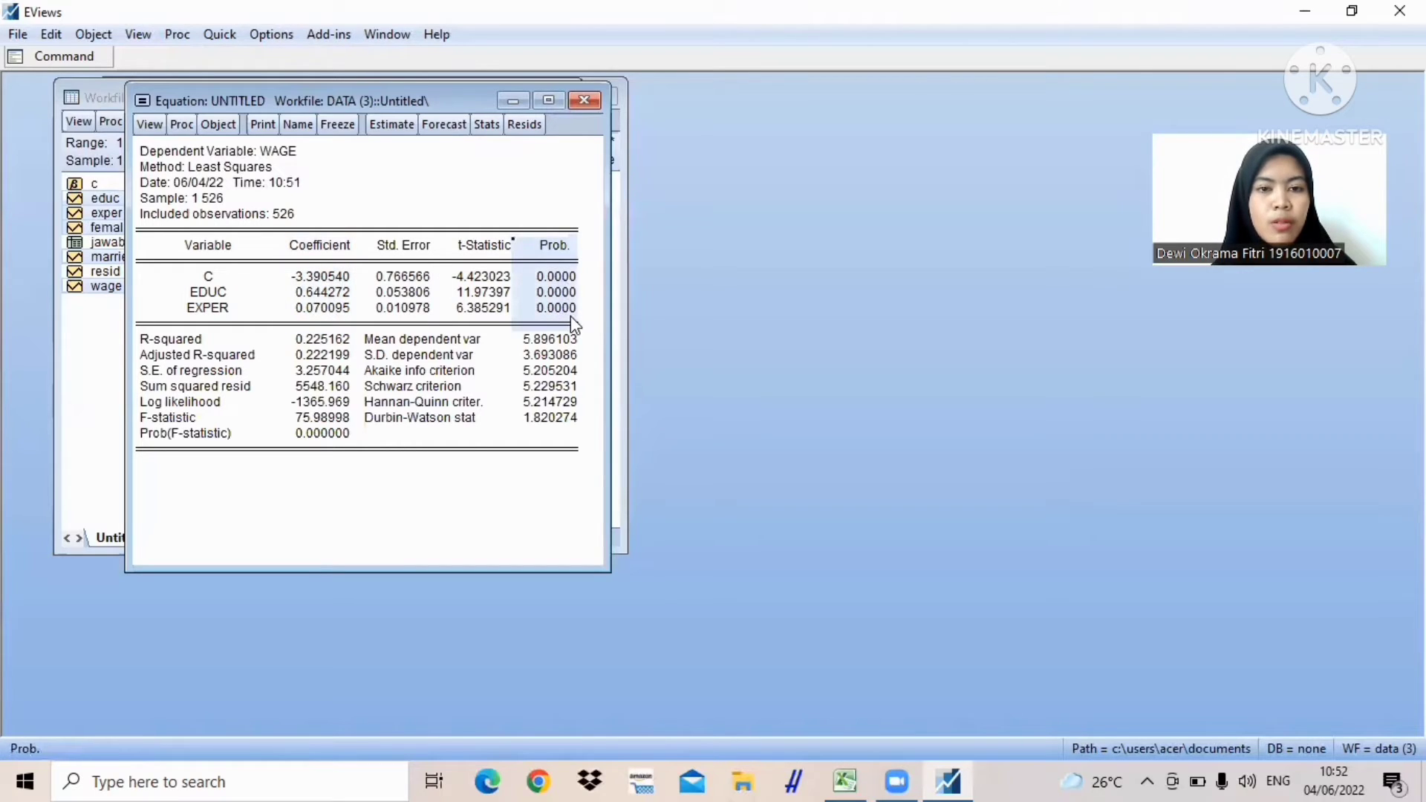
click(241, 441)
drag(240, 443, 318, 451)
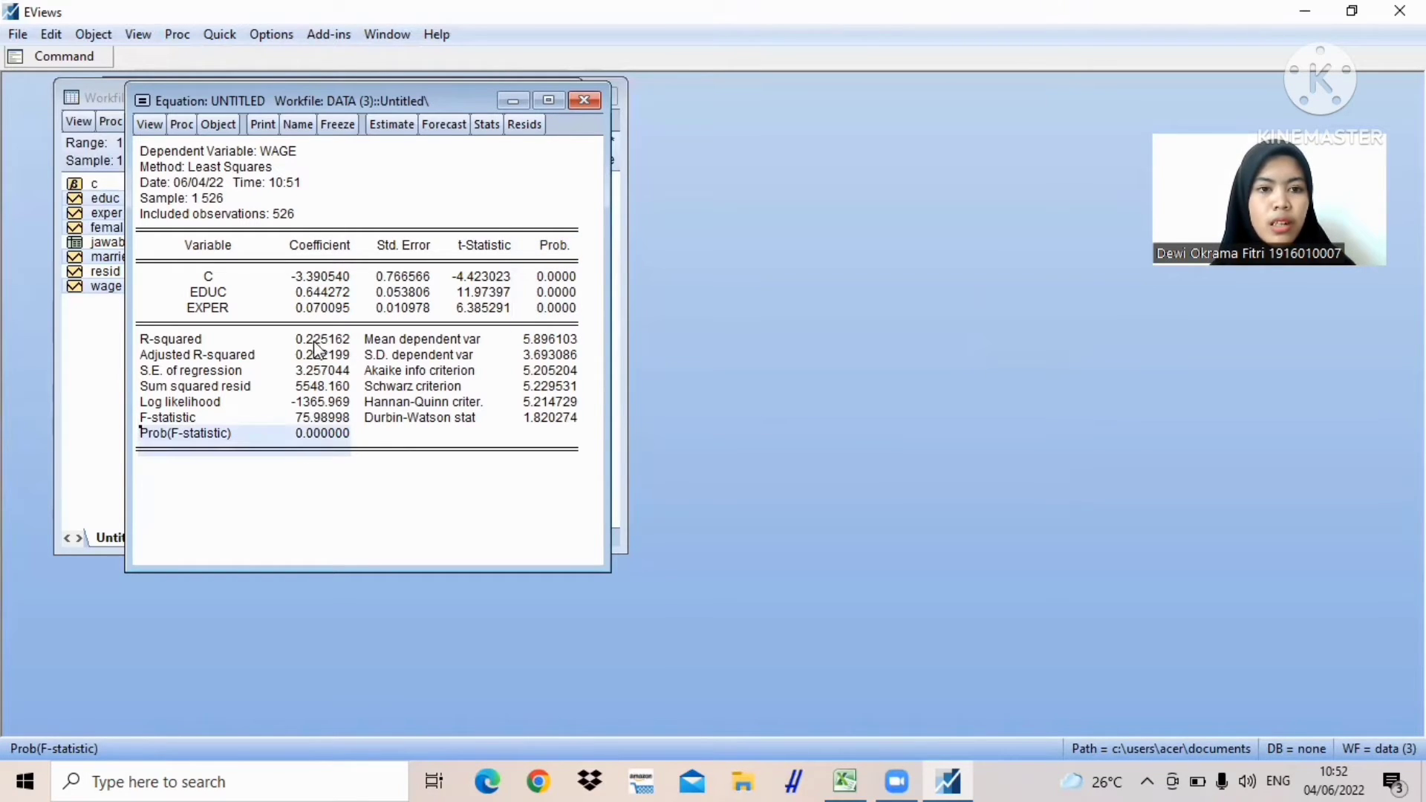
drag(309, 339, 366, 345)
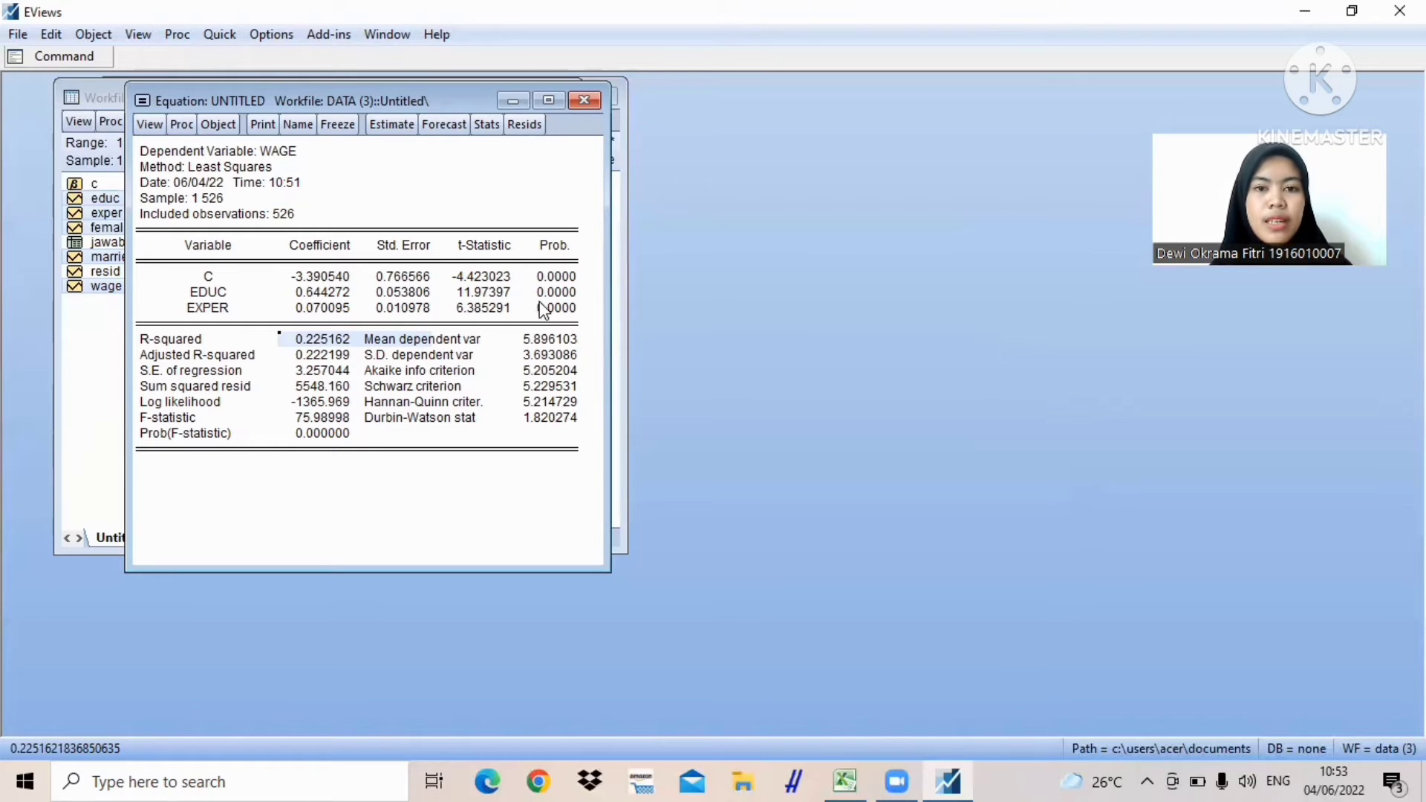
drag(535, 269, 562, 321)
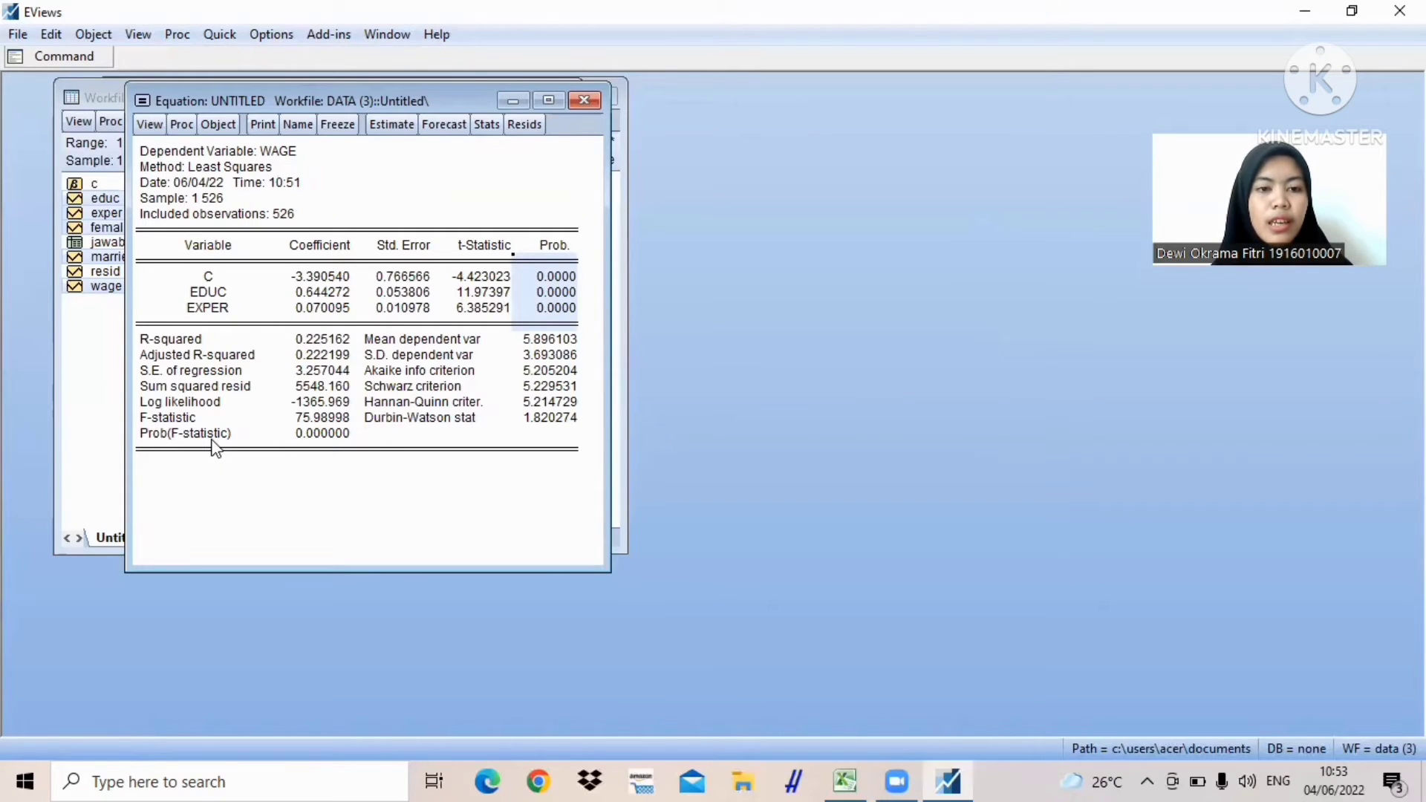
click(315, 437)
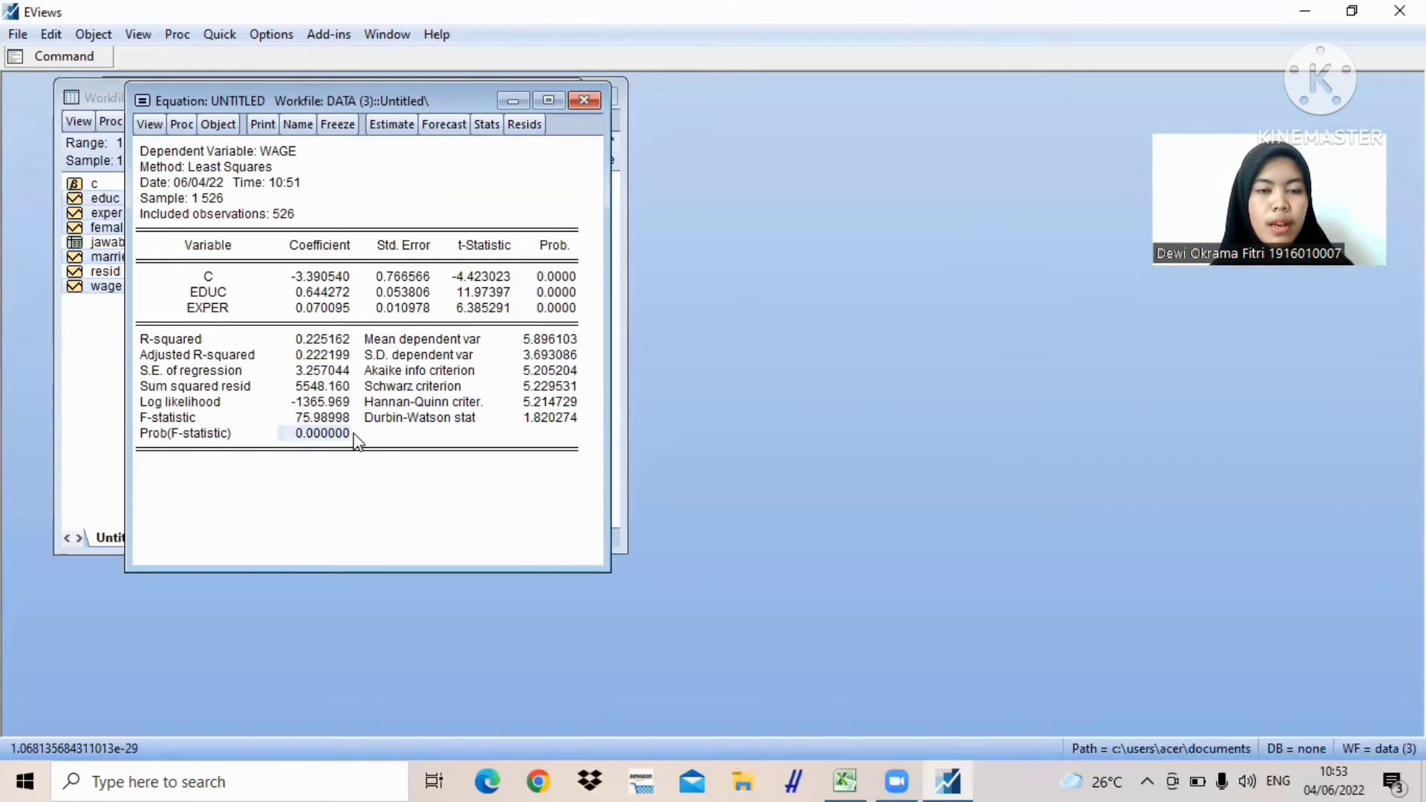
click(206, 269)
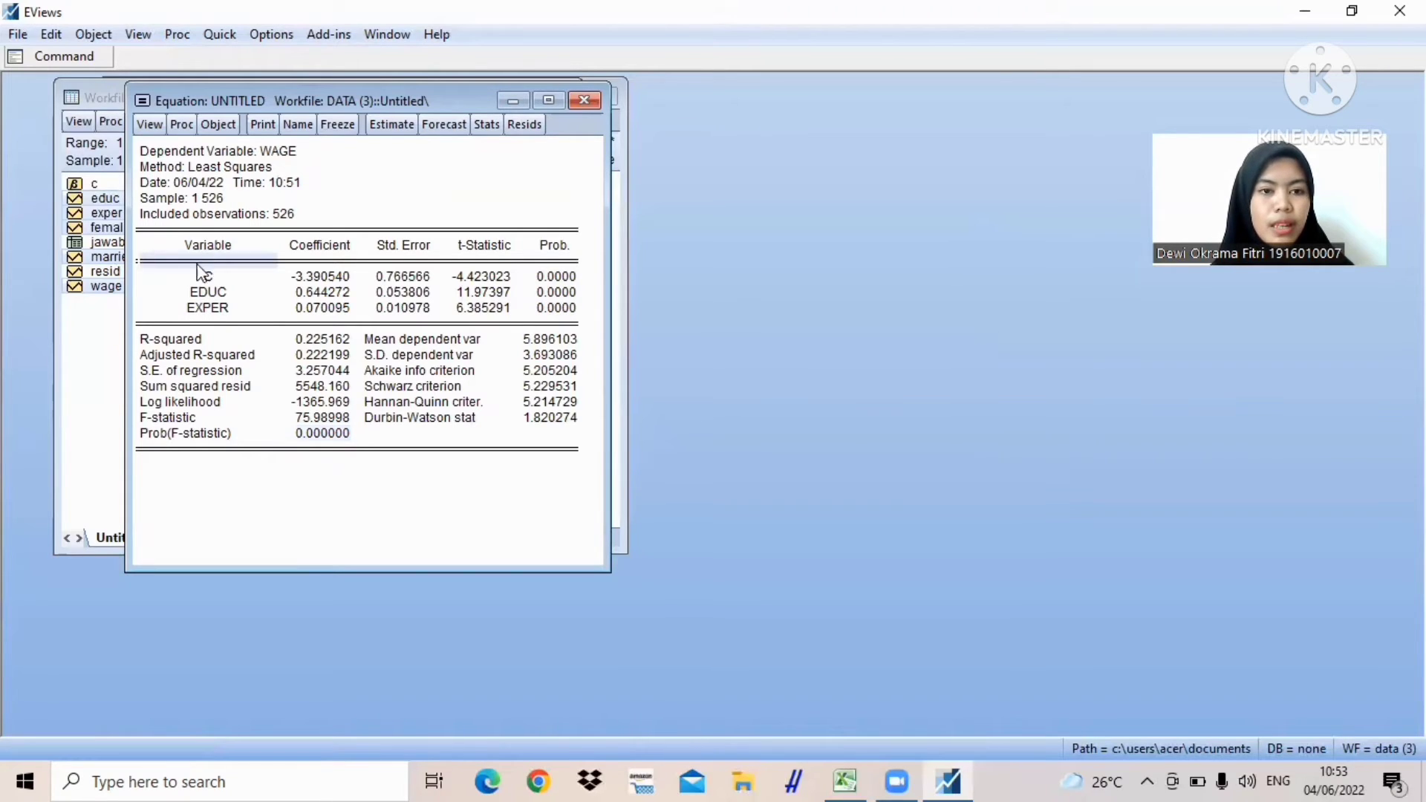
drag(202, 261, 230, 318)
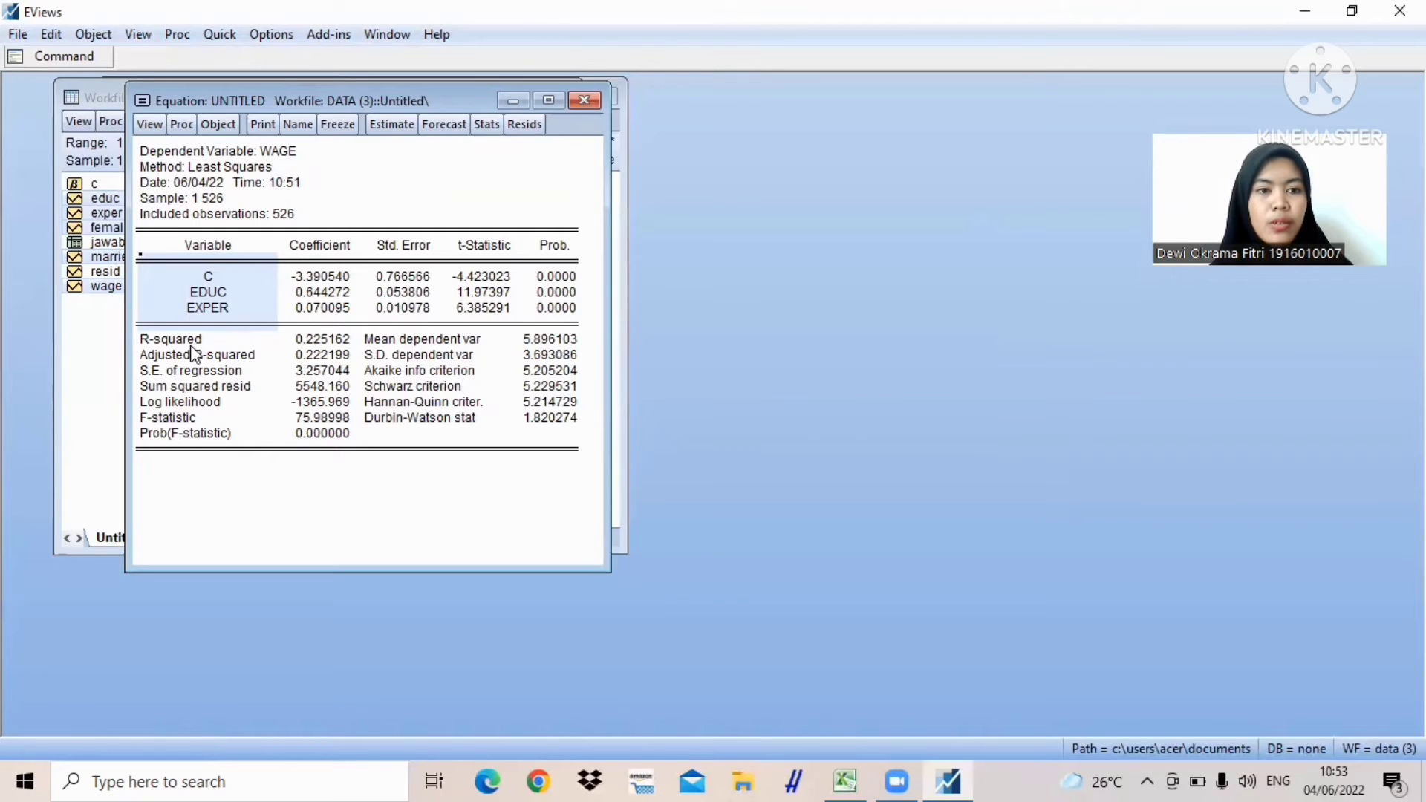
click(311, 343)
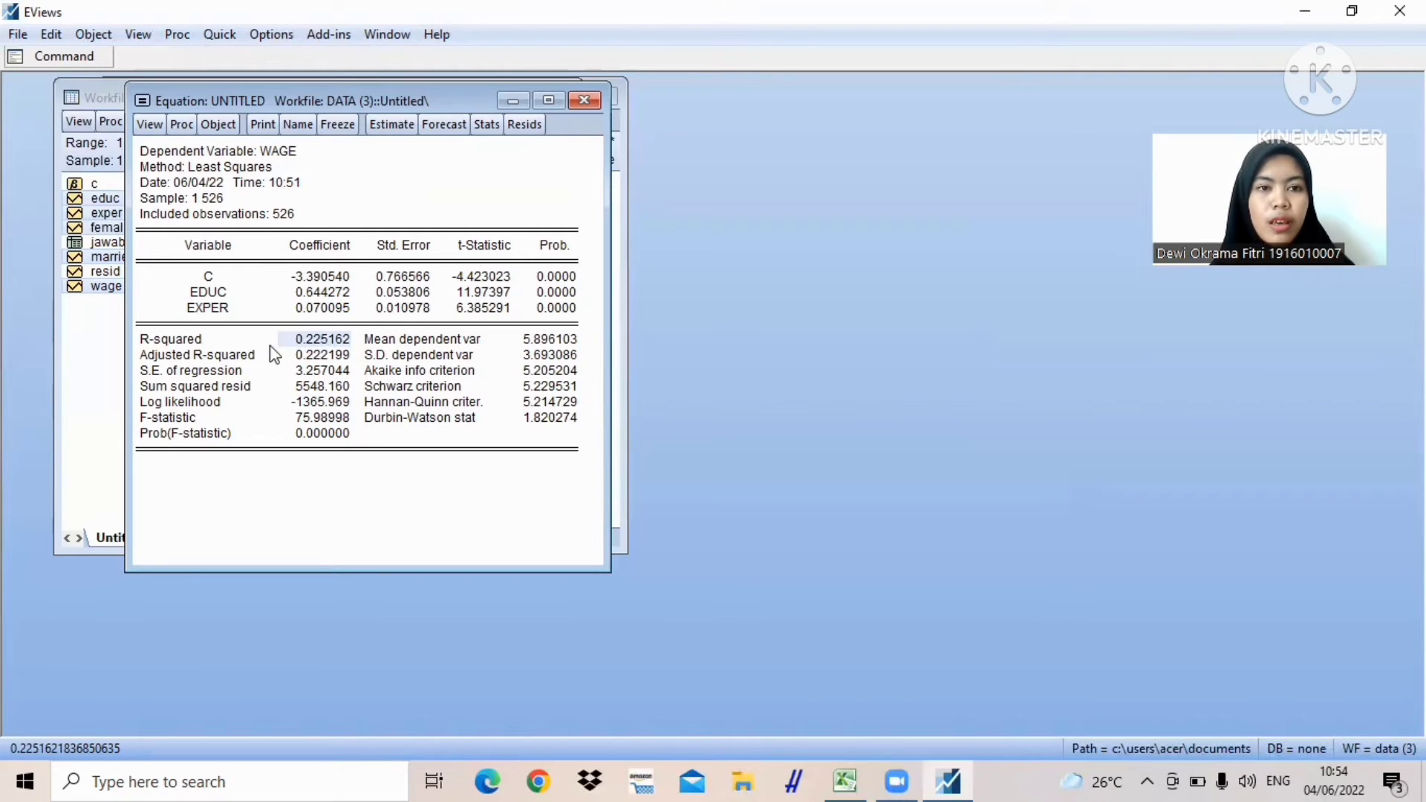
Freeze the regression output with educ and exper as a table and try to name it "jawaban 2"
click(336, 125)
click(351, 297)
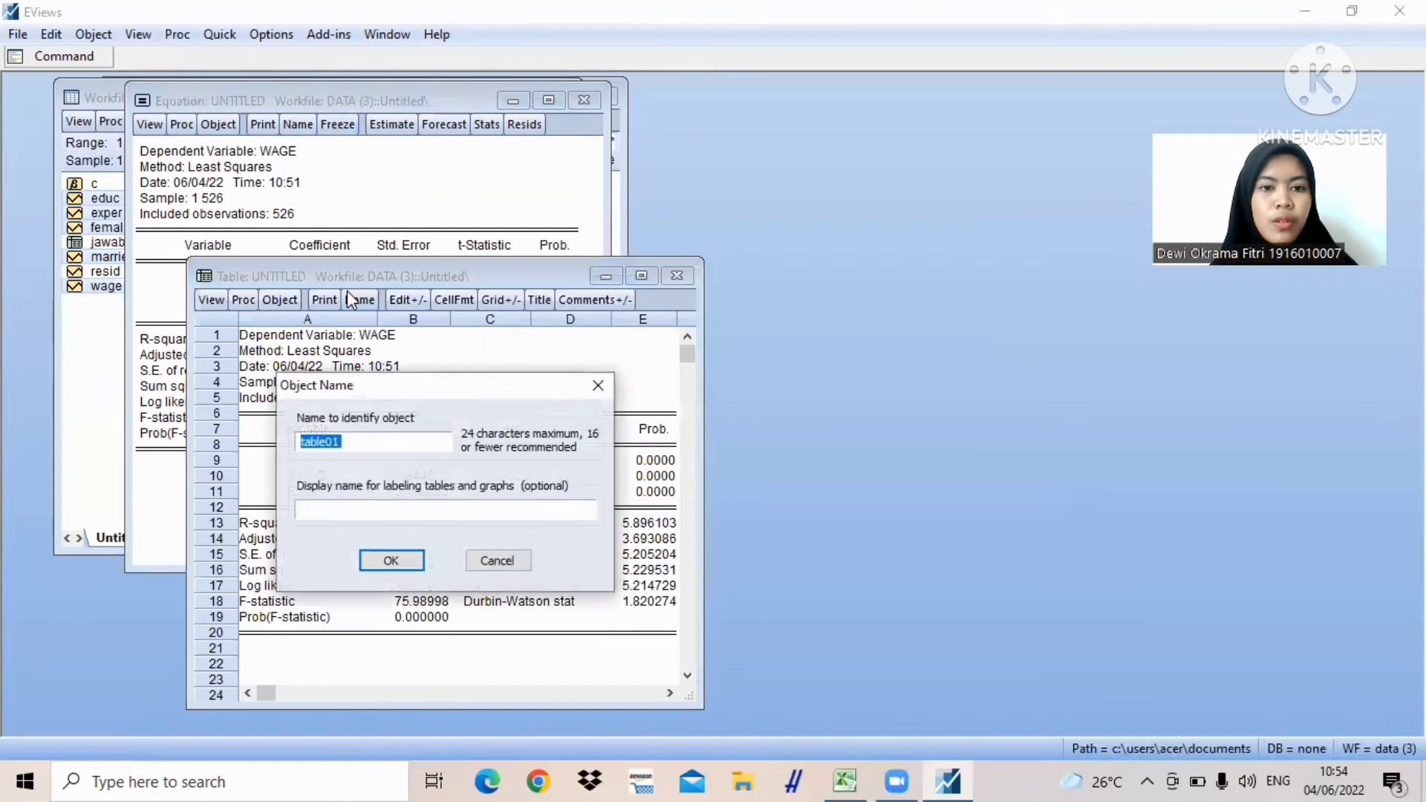
key(BackSpace)
text(jawaban 2)
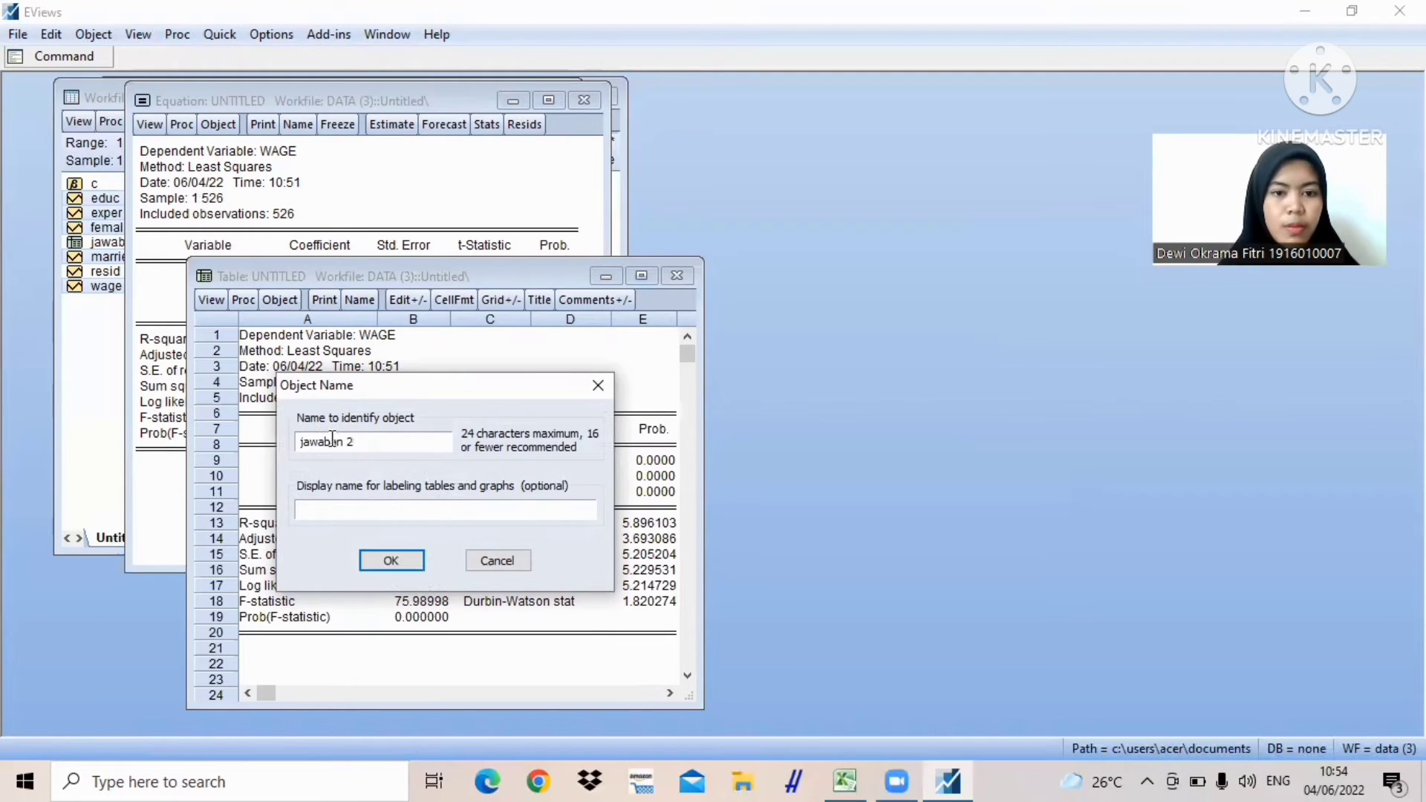
click(392, 562)
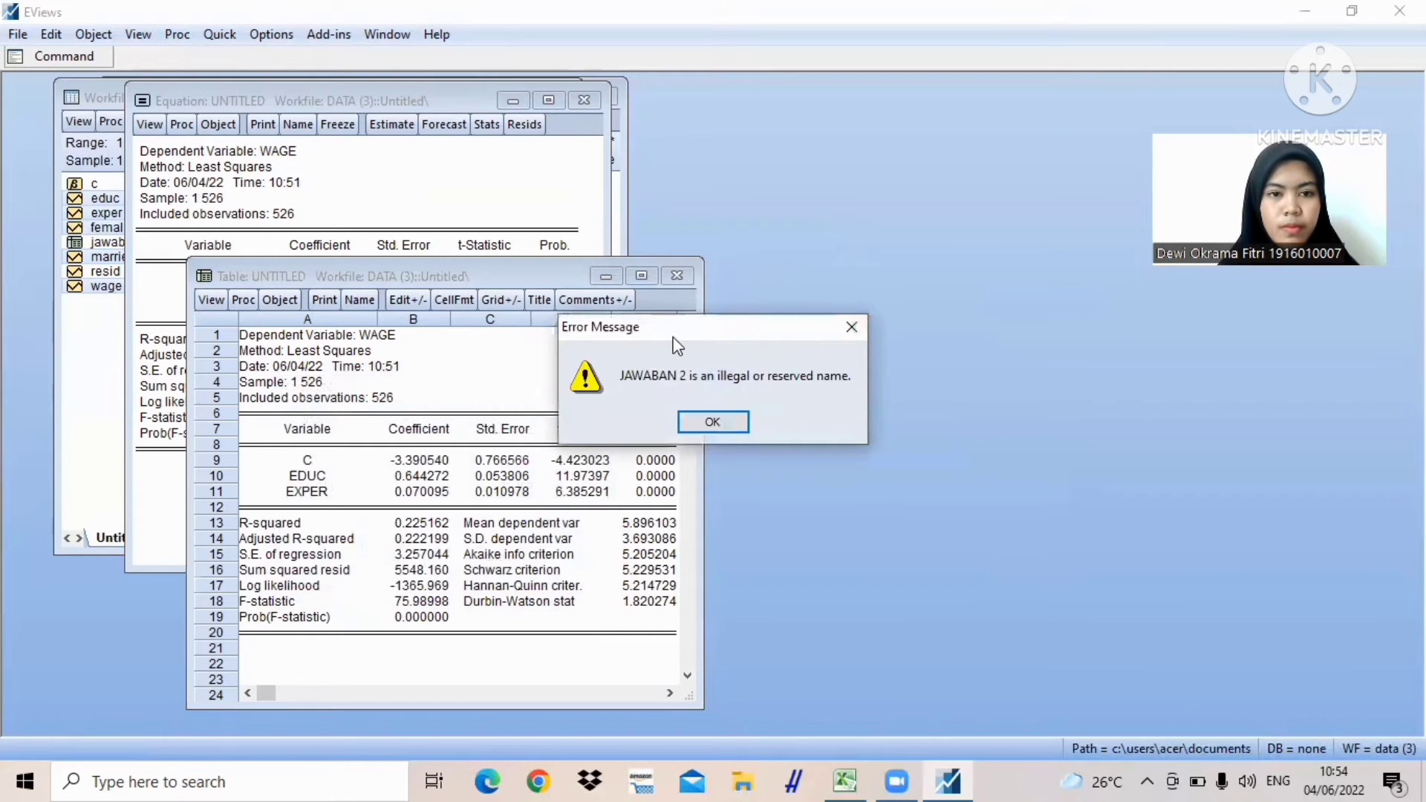
click(744, 432)
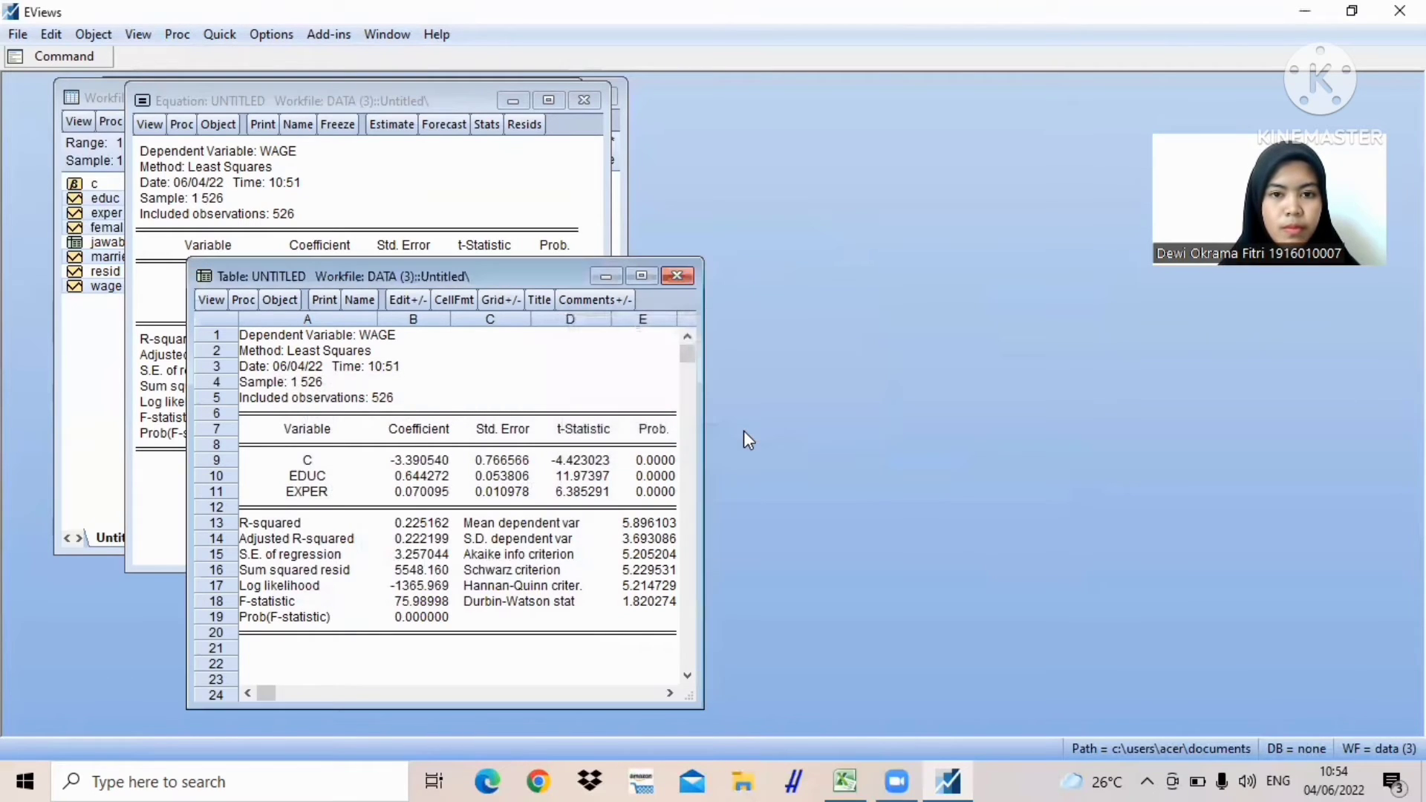
Name the frozen table of the educ and exper regression "jawaban2"
click(359, 299)
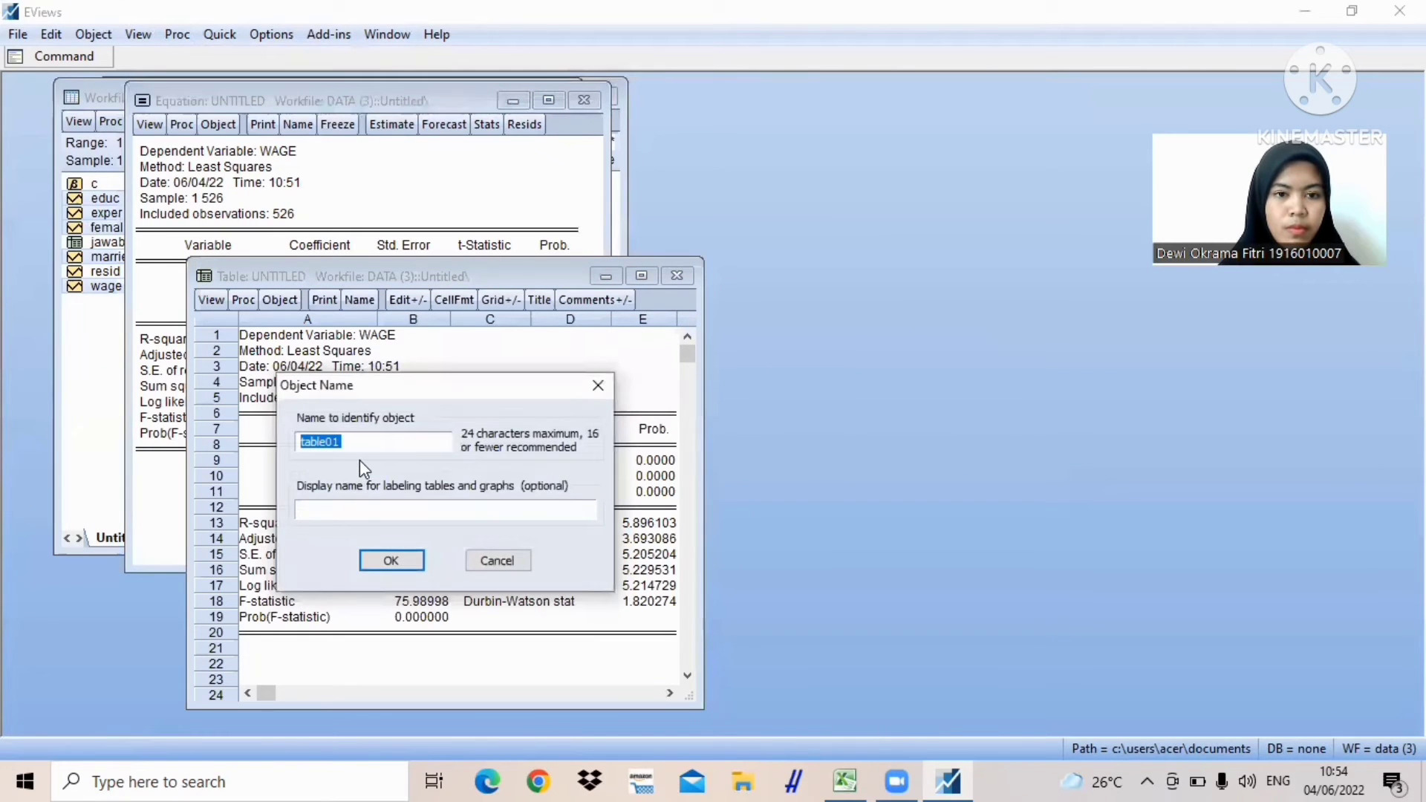
key(BackSpace)
text(jawa)
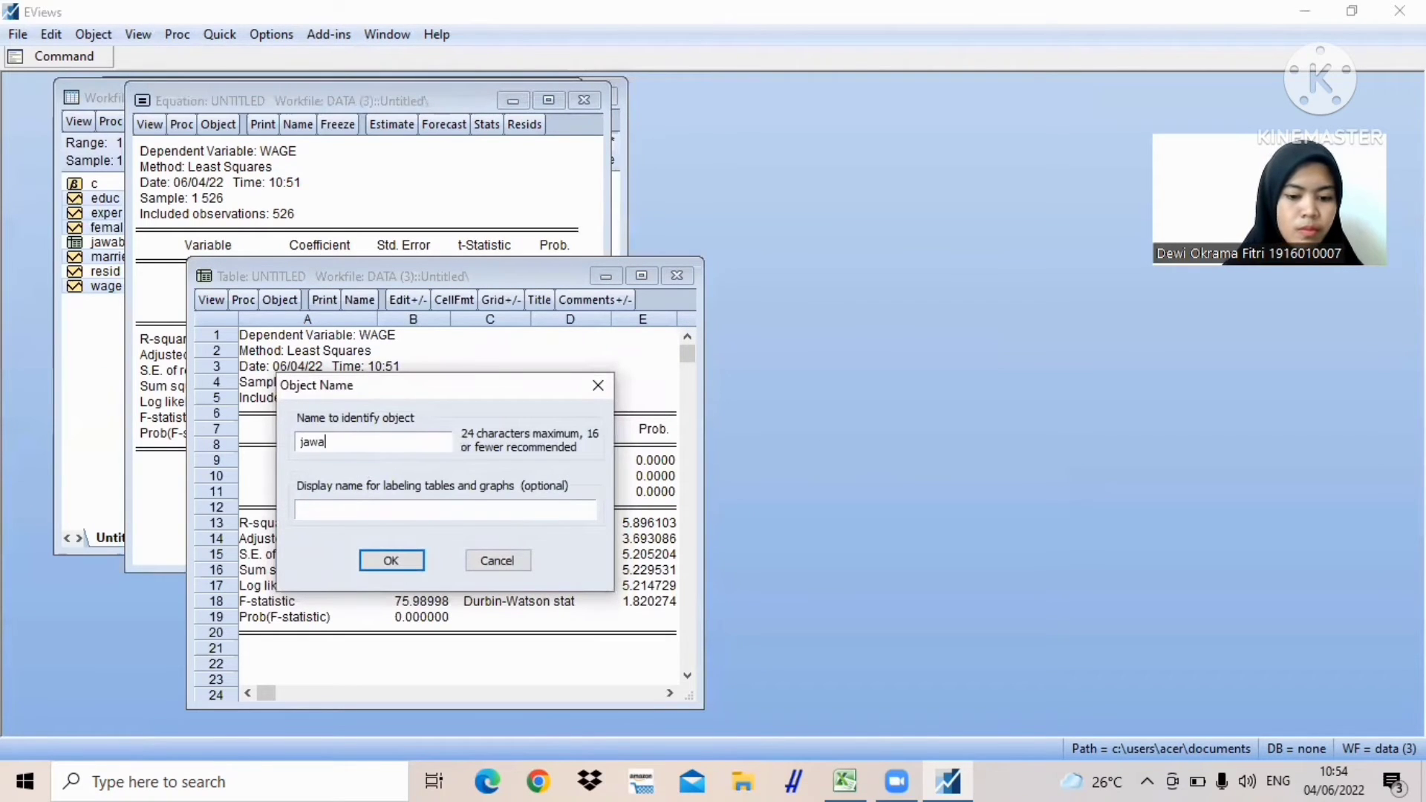
text(ban2)
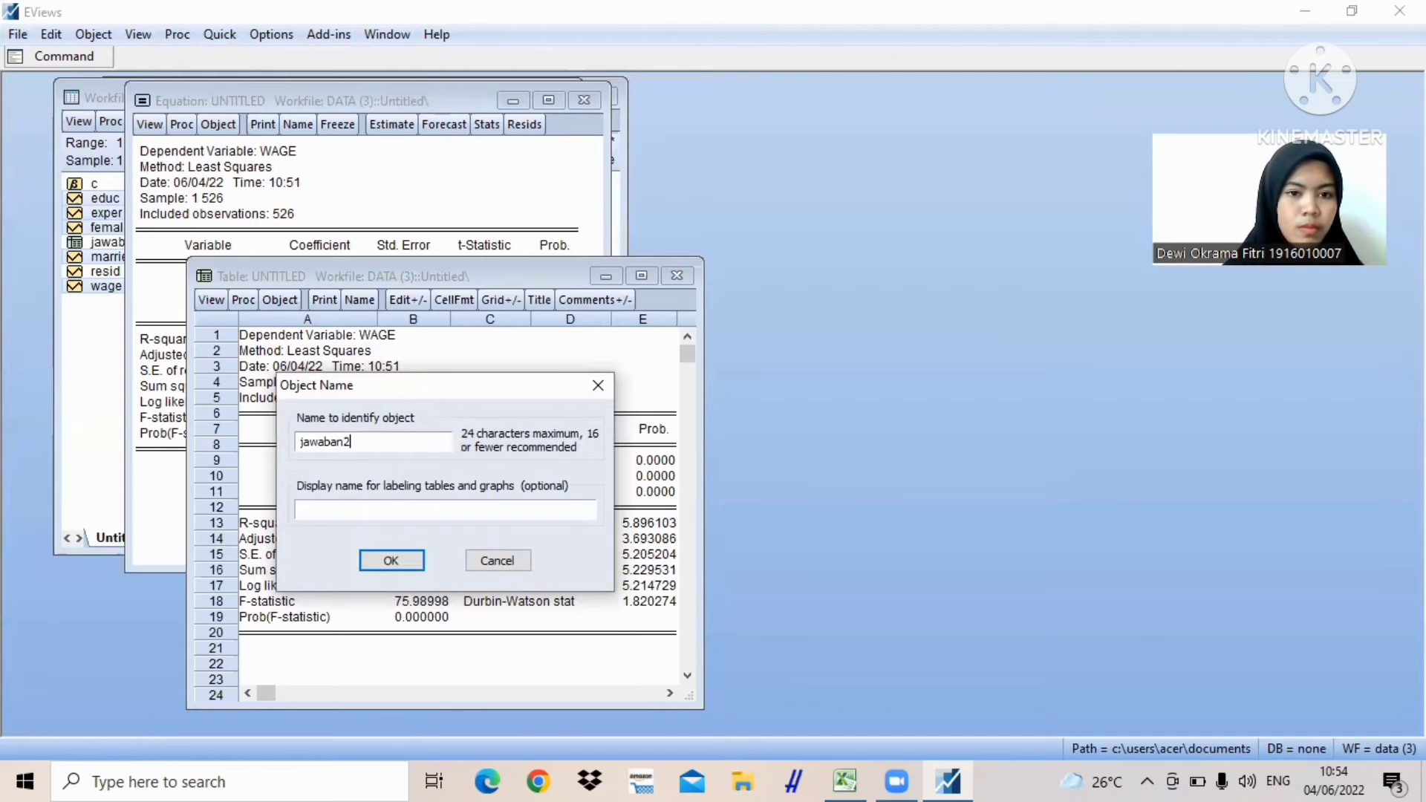
click(392, 561)
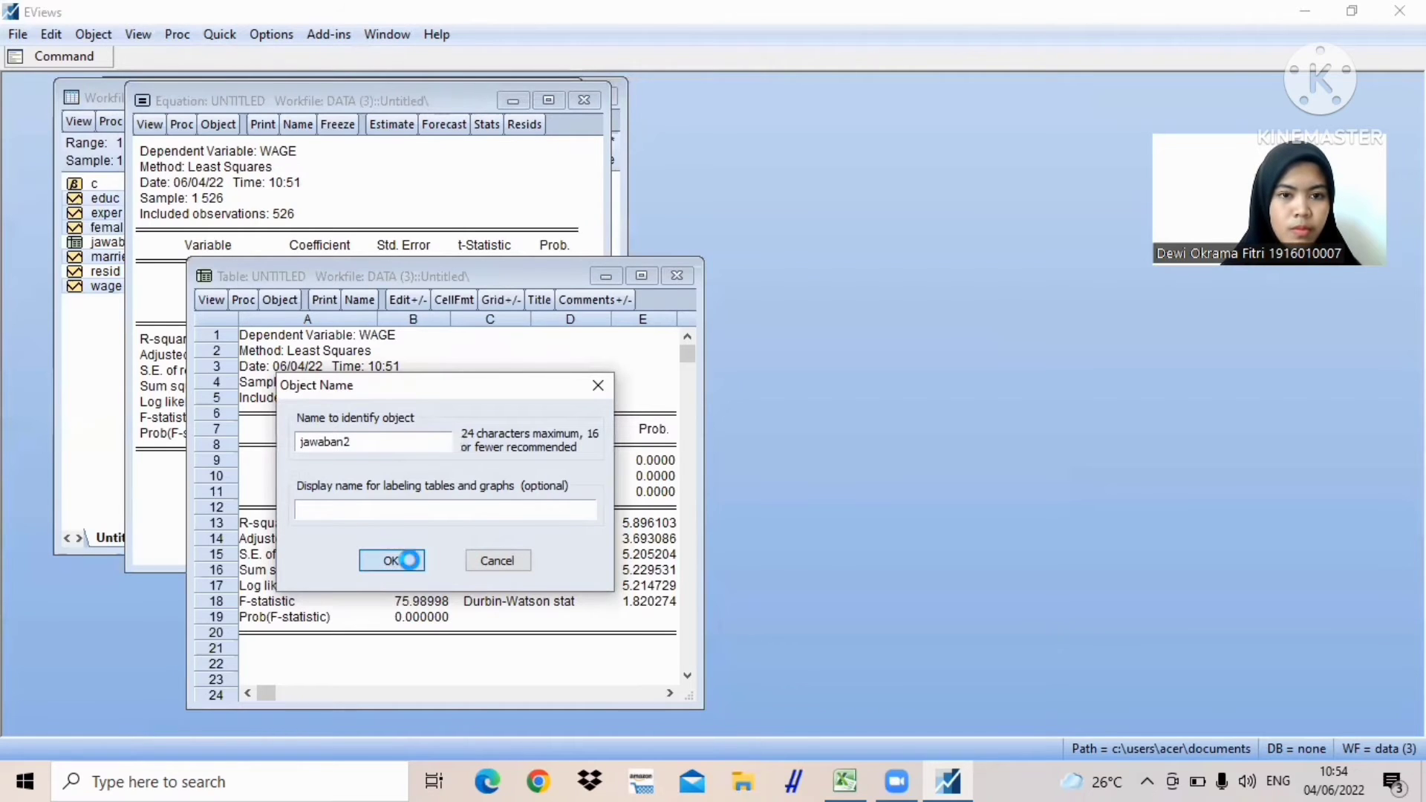
Close the jawaban2 table and delete the untitled equation with educ and exper
click(677, 276)
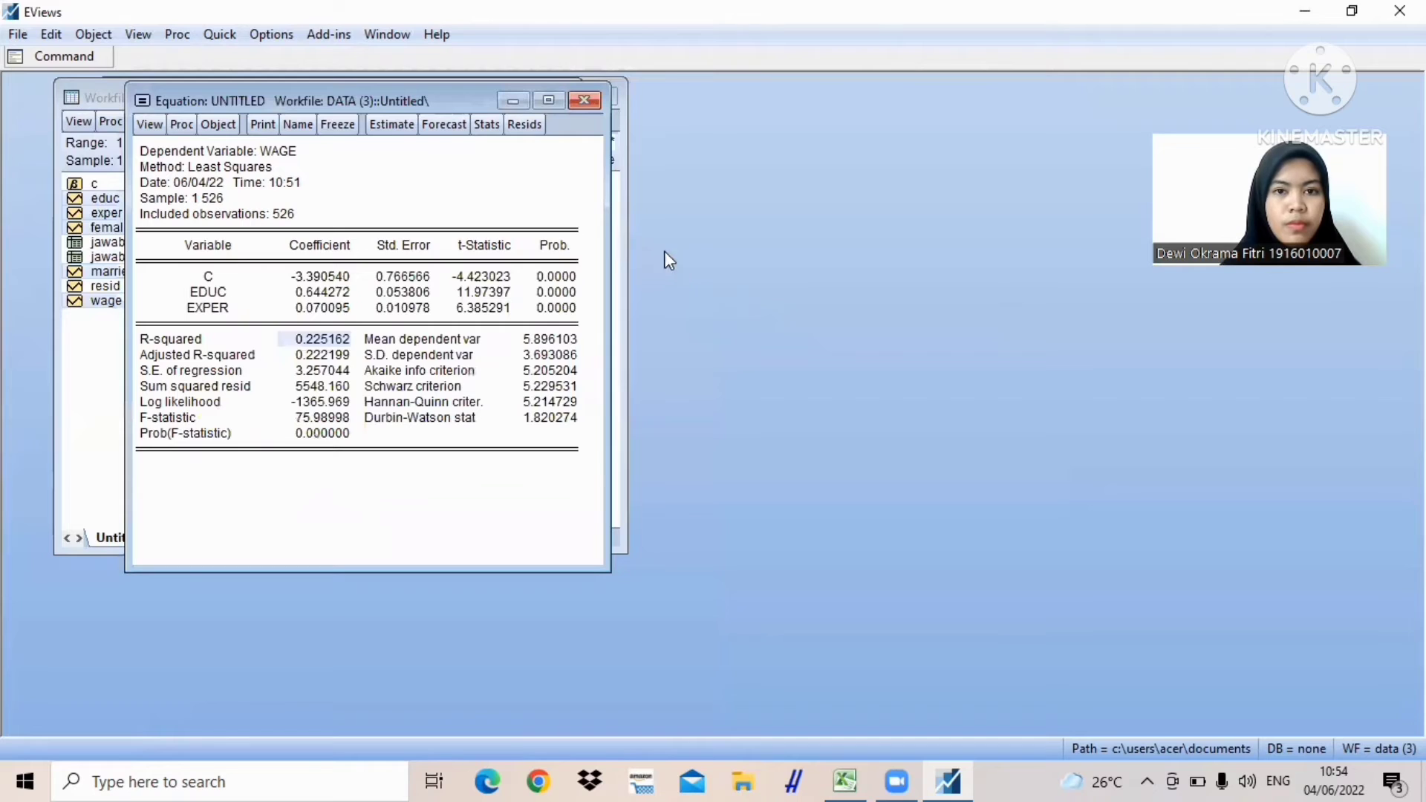
click(587, 100)
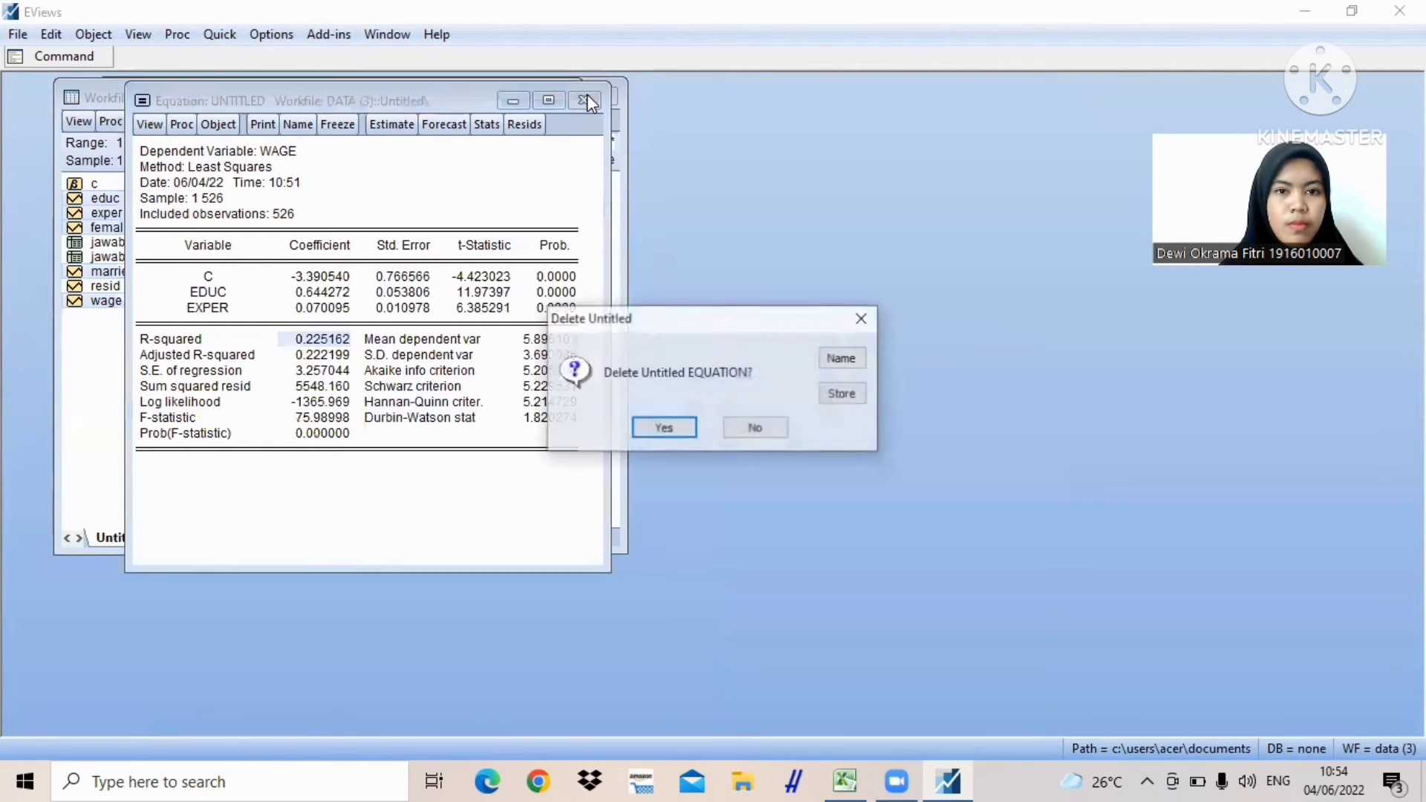
click(661, 429)
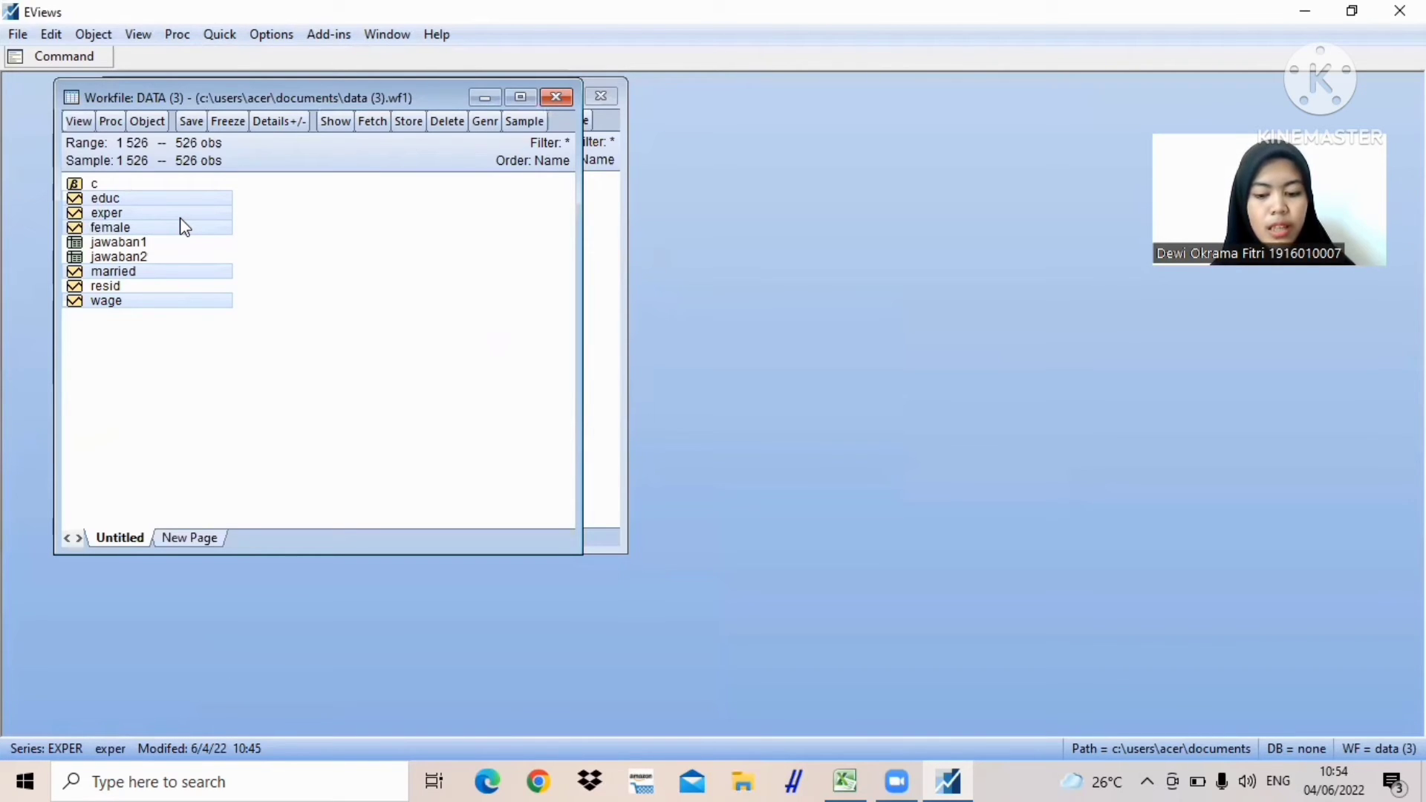
Estimate a least squares equation with the specification "wage c educ exper female" over the sample 1 526
click(232, 39)
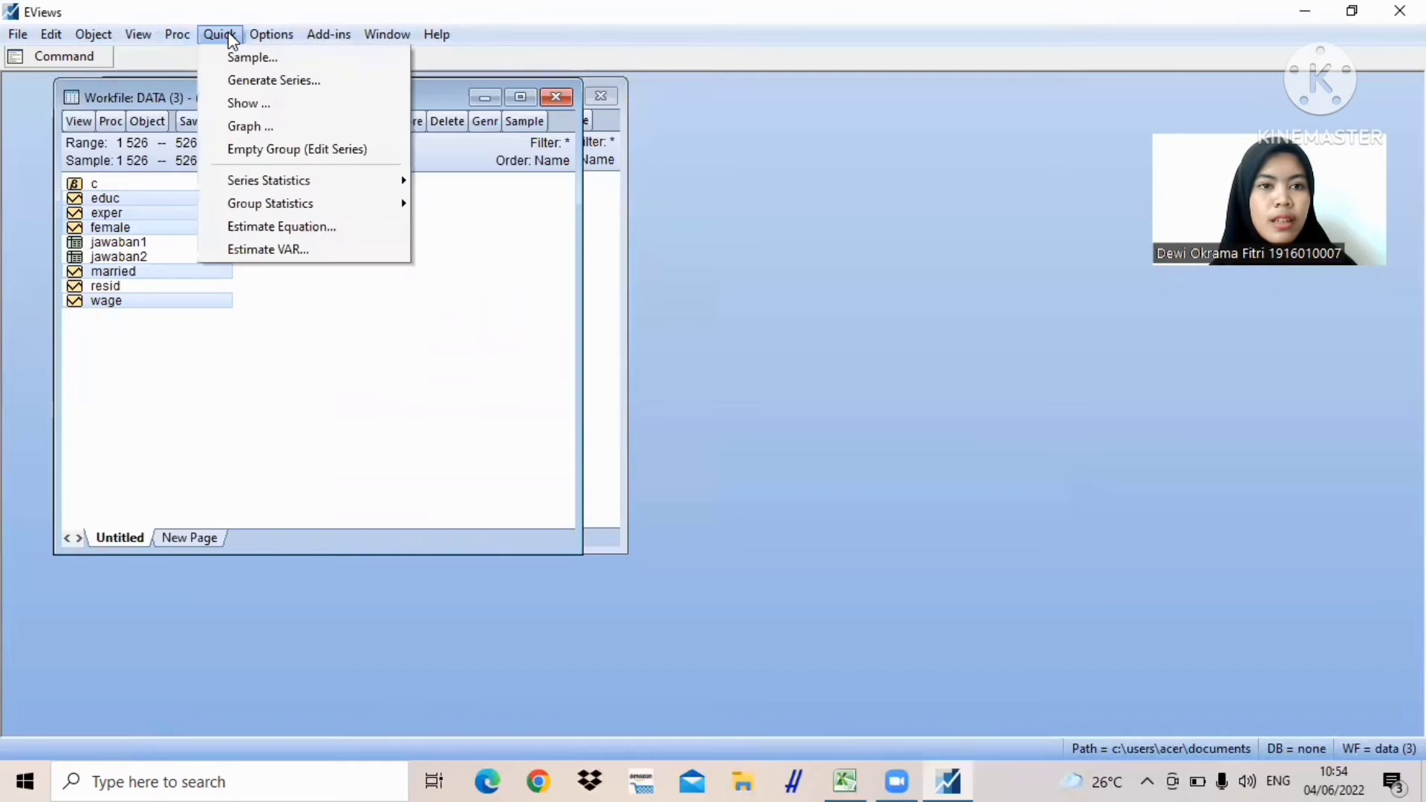
click(234, 226)
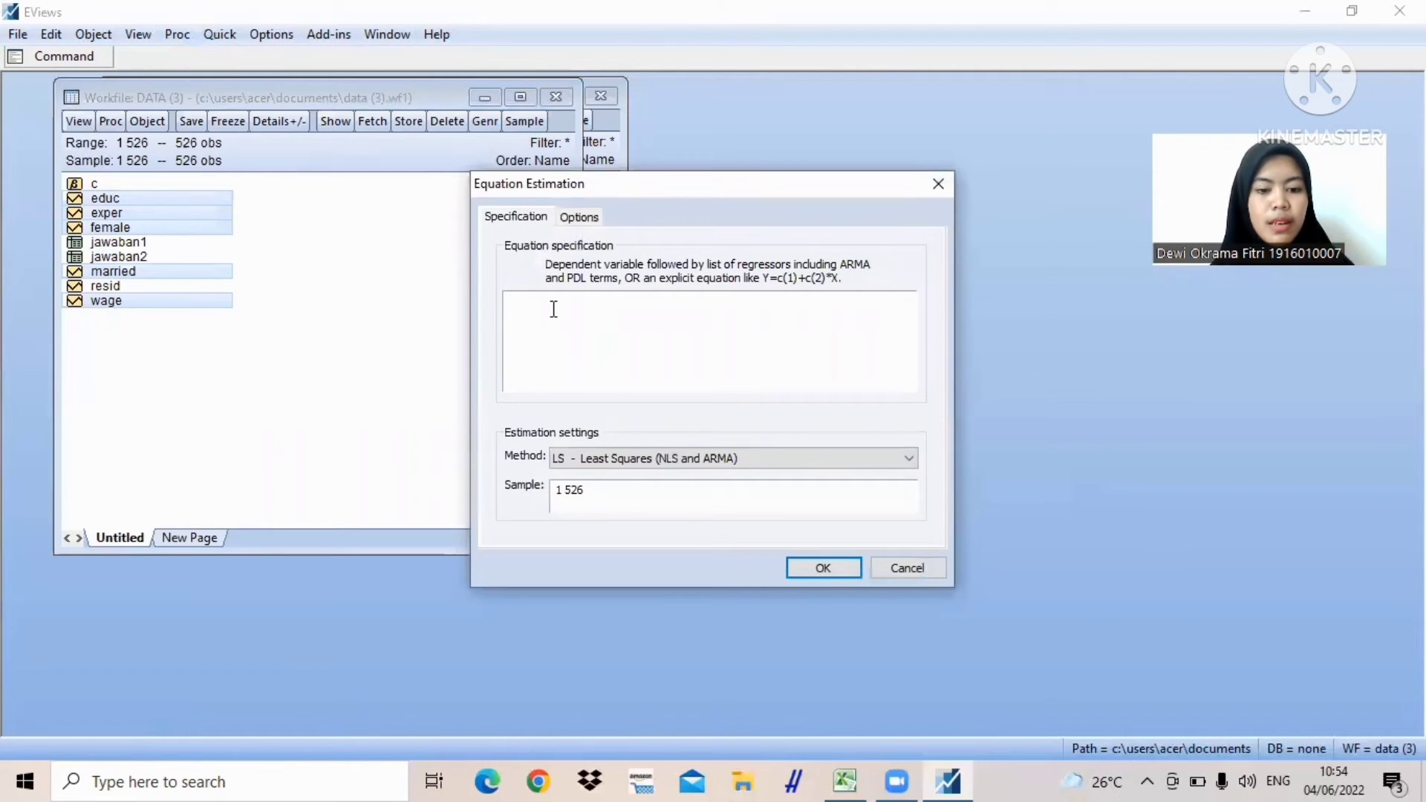
text(wage c e)
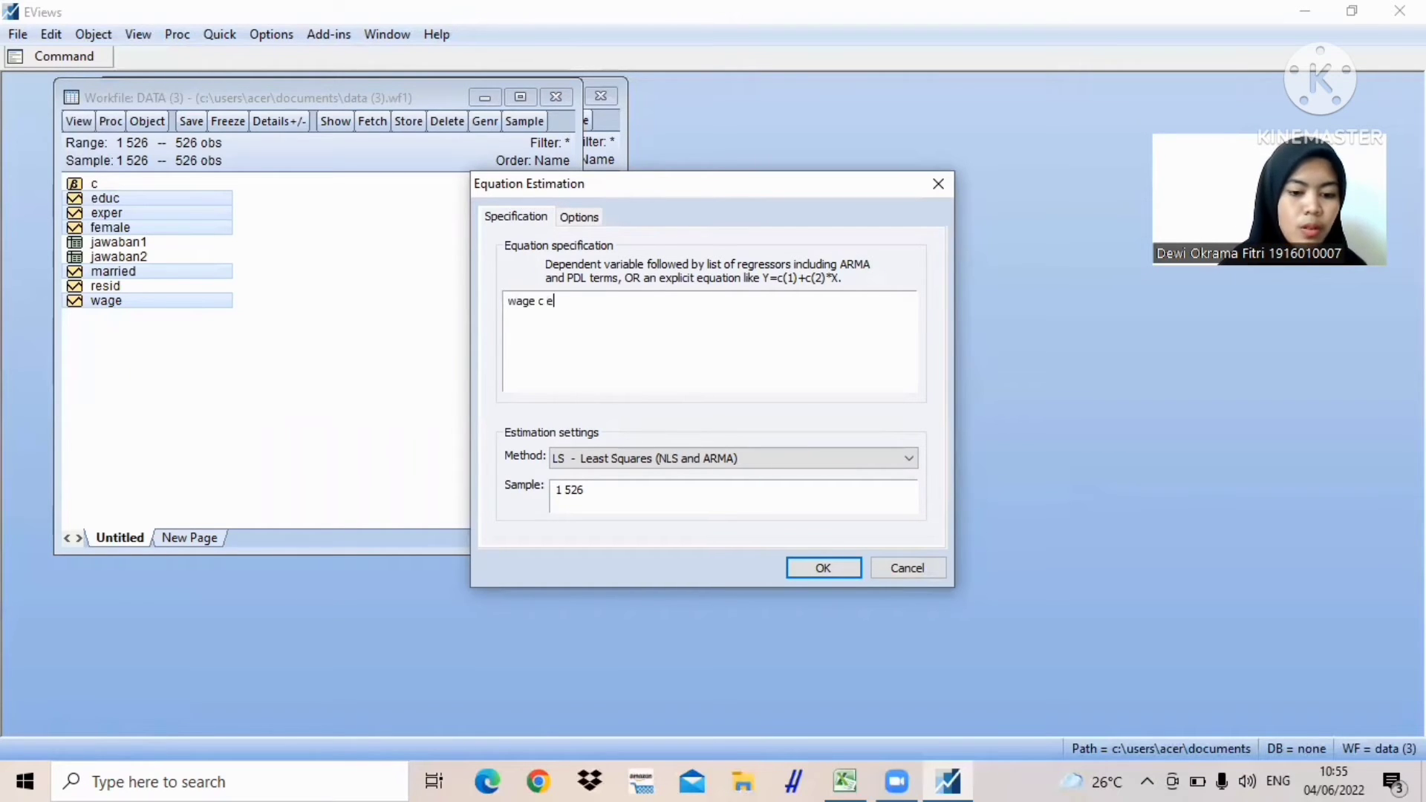
text(duc )
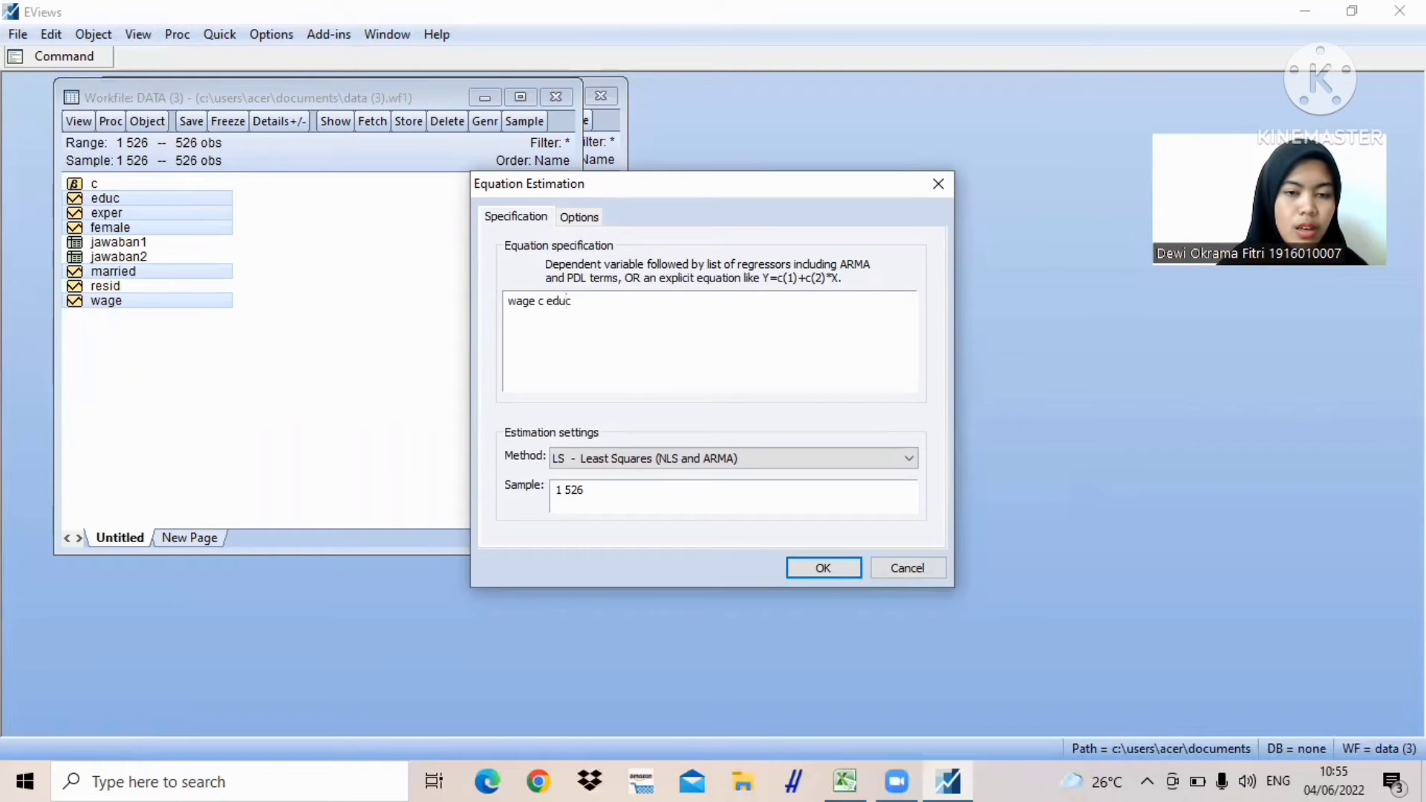
text(exper)
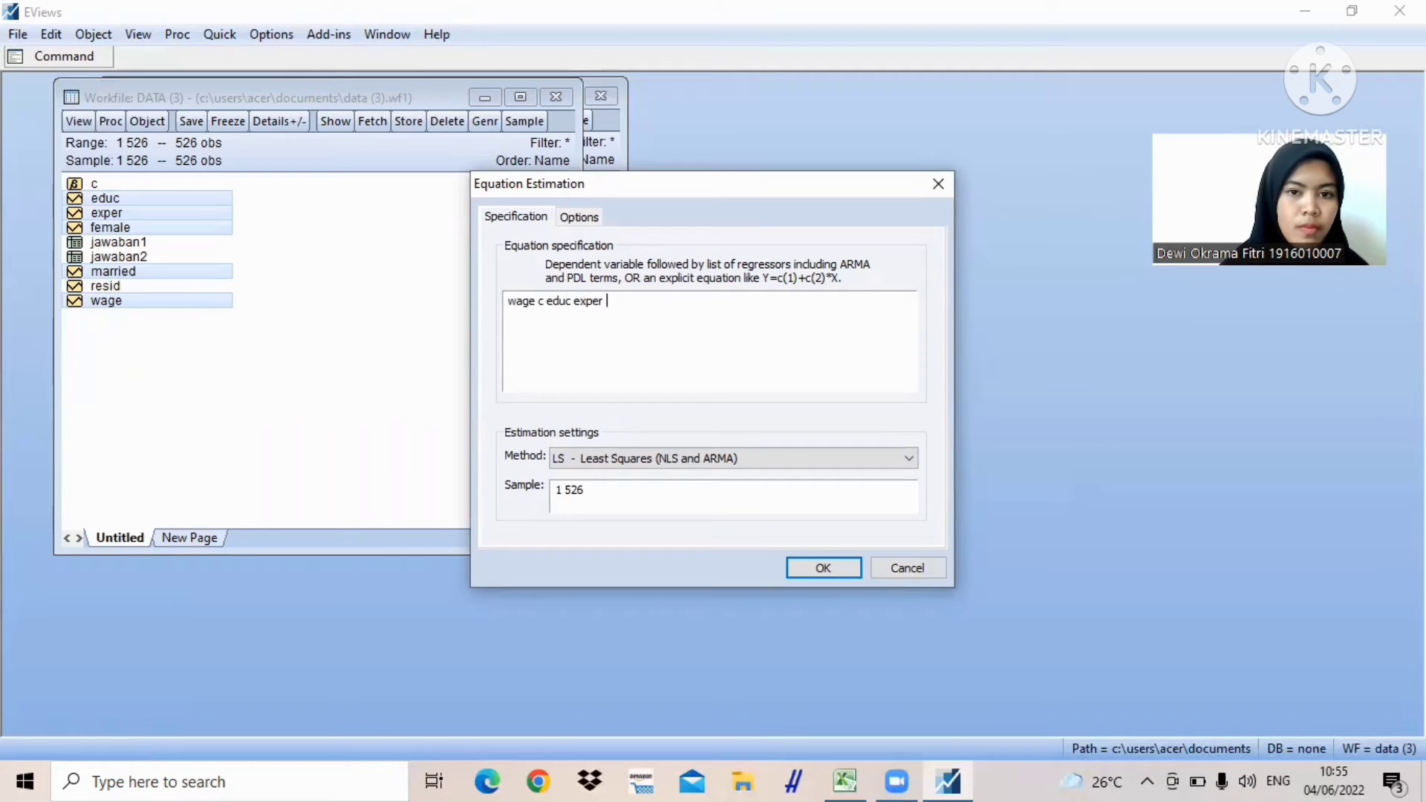
text( f)
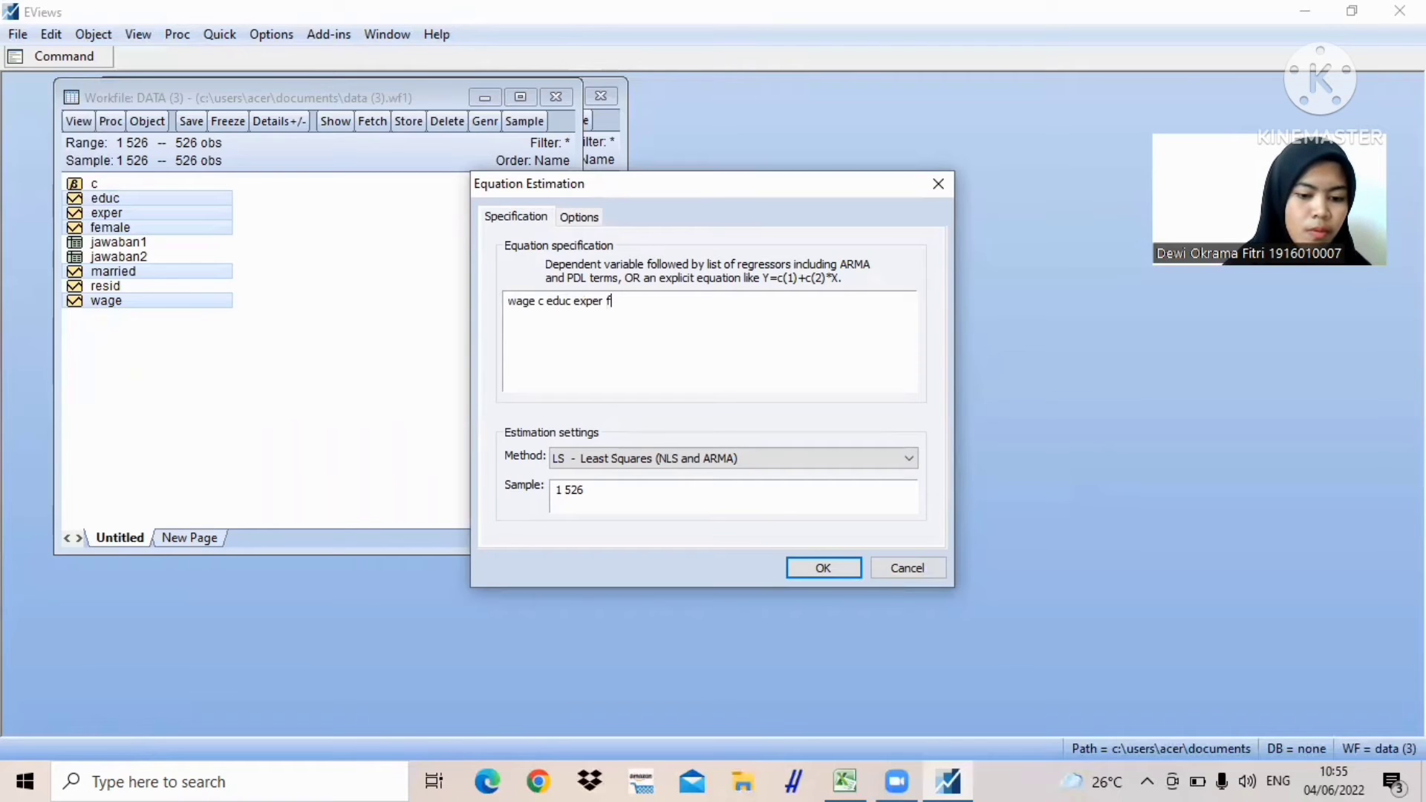
text(ema)
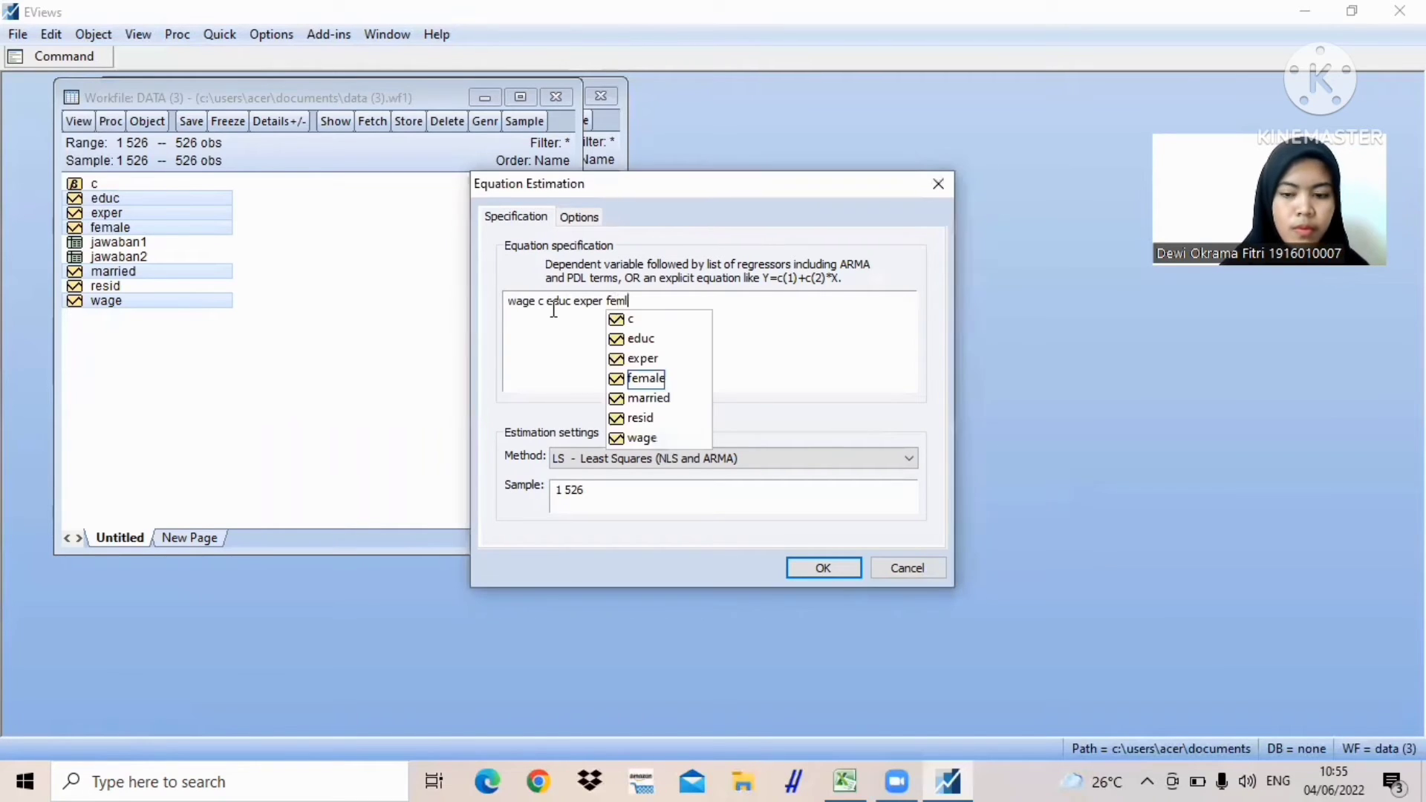
text(le)
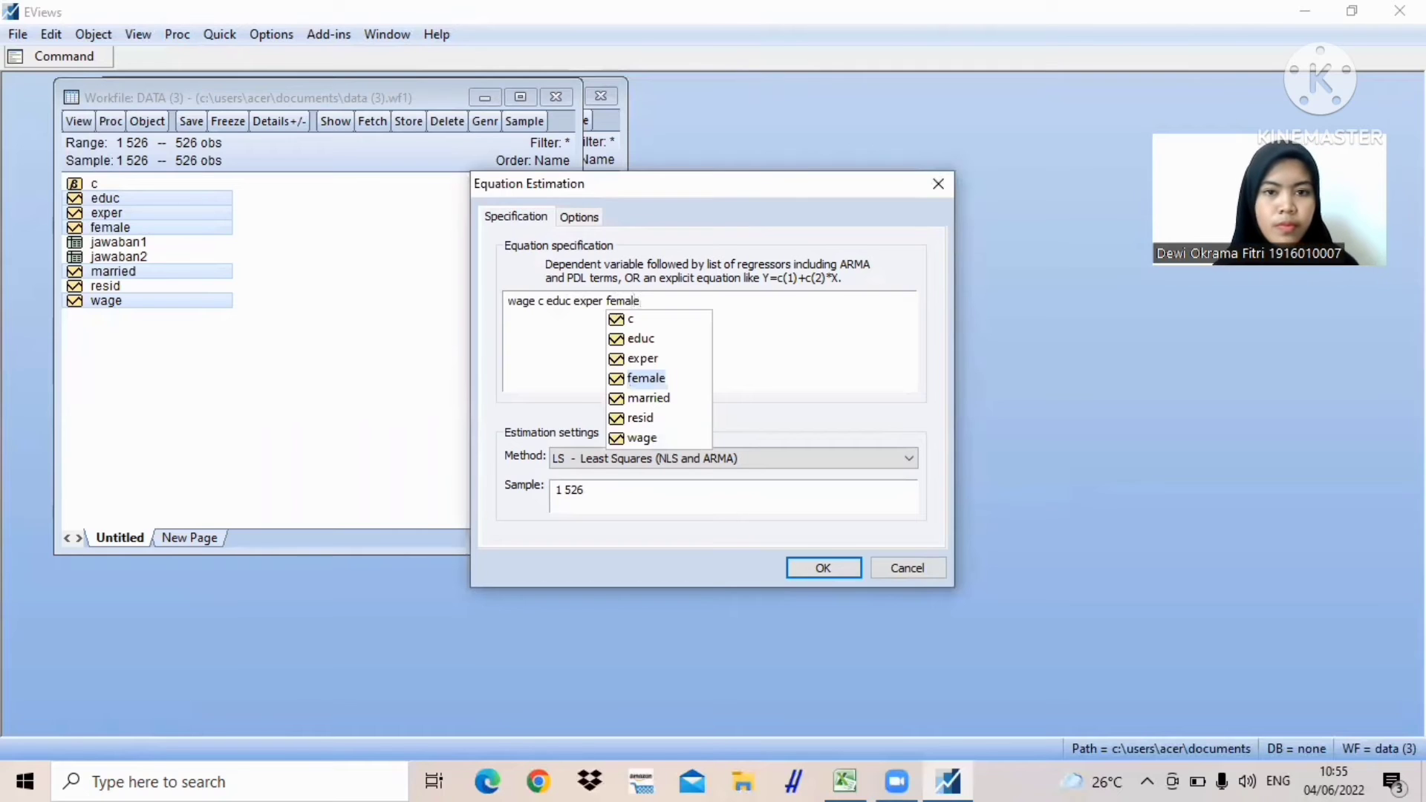
click(792, 566)
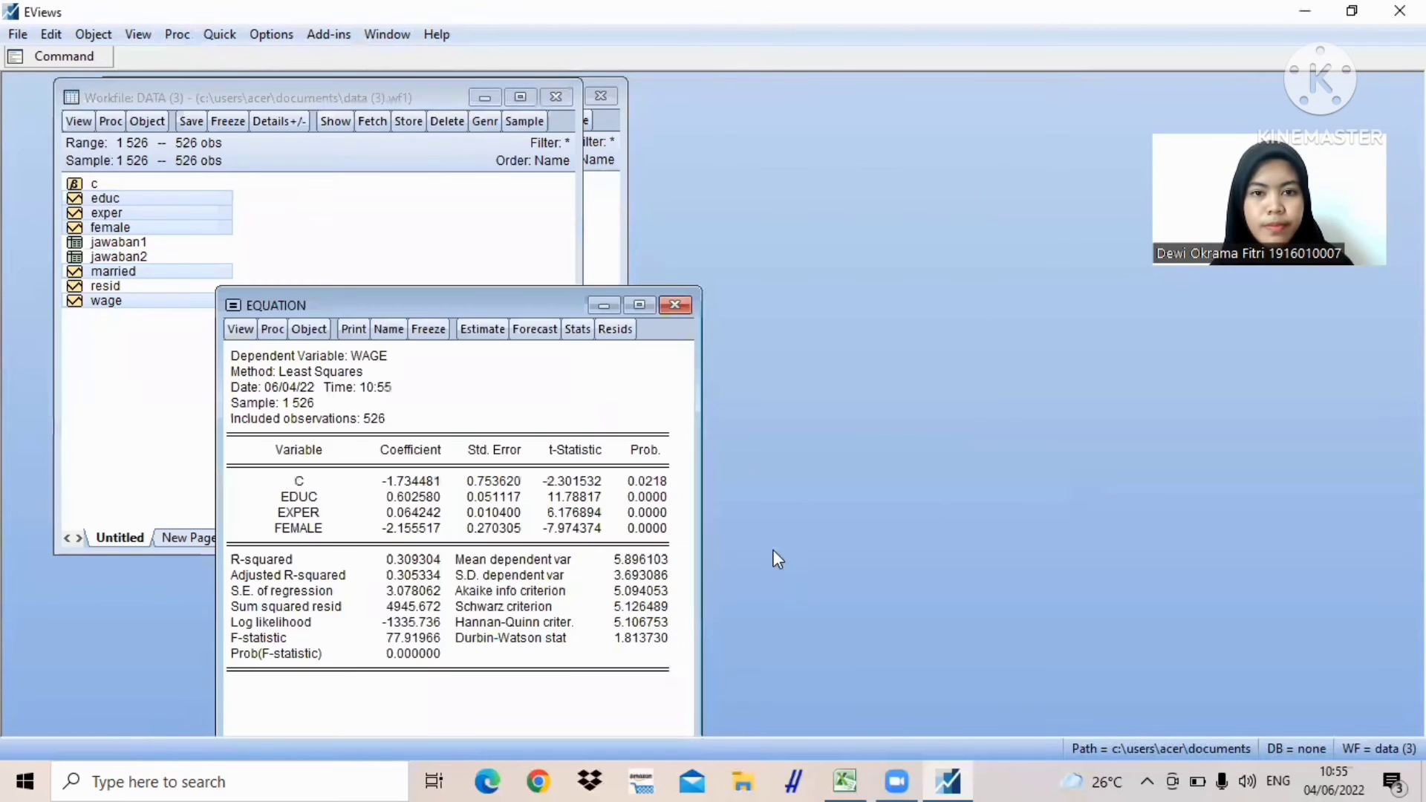
Examine the coefficients, variable probabilities, Prob(F-statistic) and R-squared in the output of the regression with educ, exper and female
drag(537, 299, 463, 90)
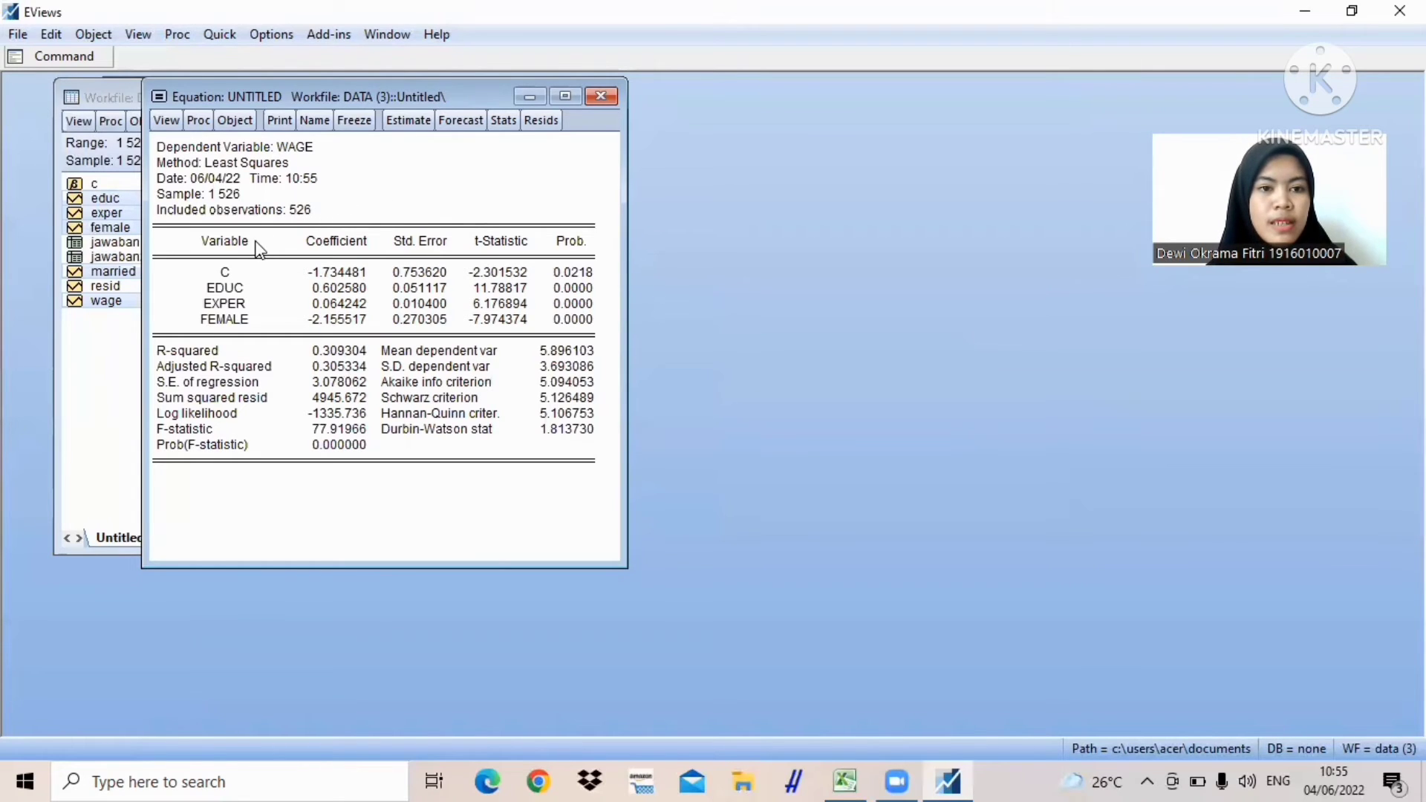
drag(347, 254, 308, 320)
drag(576, 249, 592, 341)
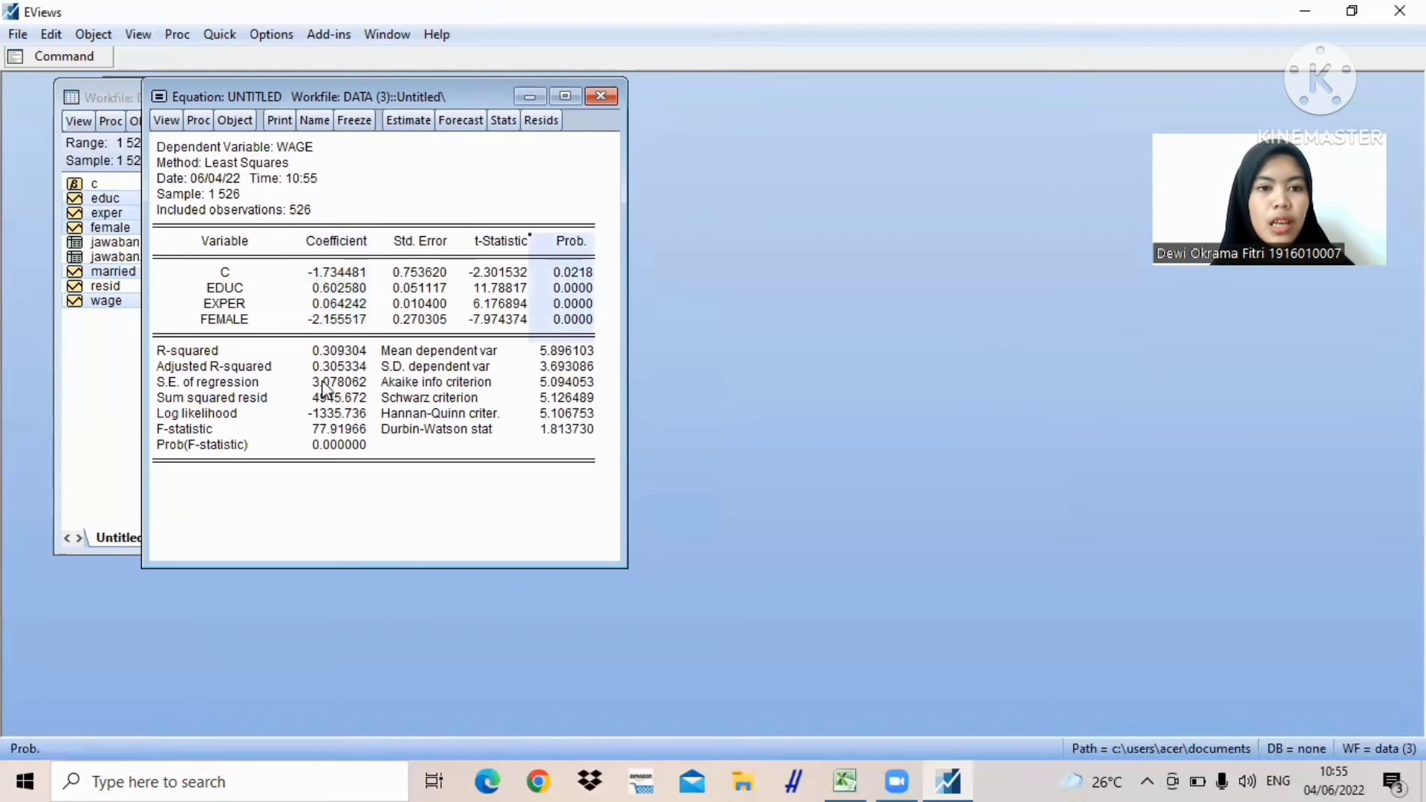
click(327, 445)
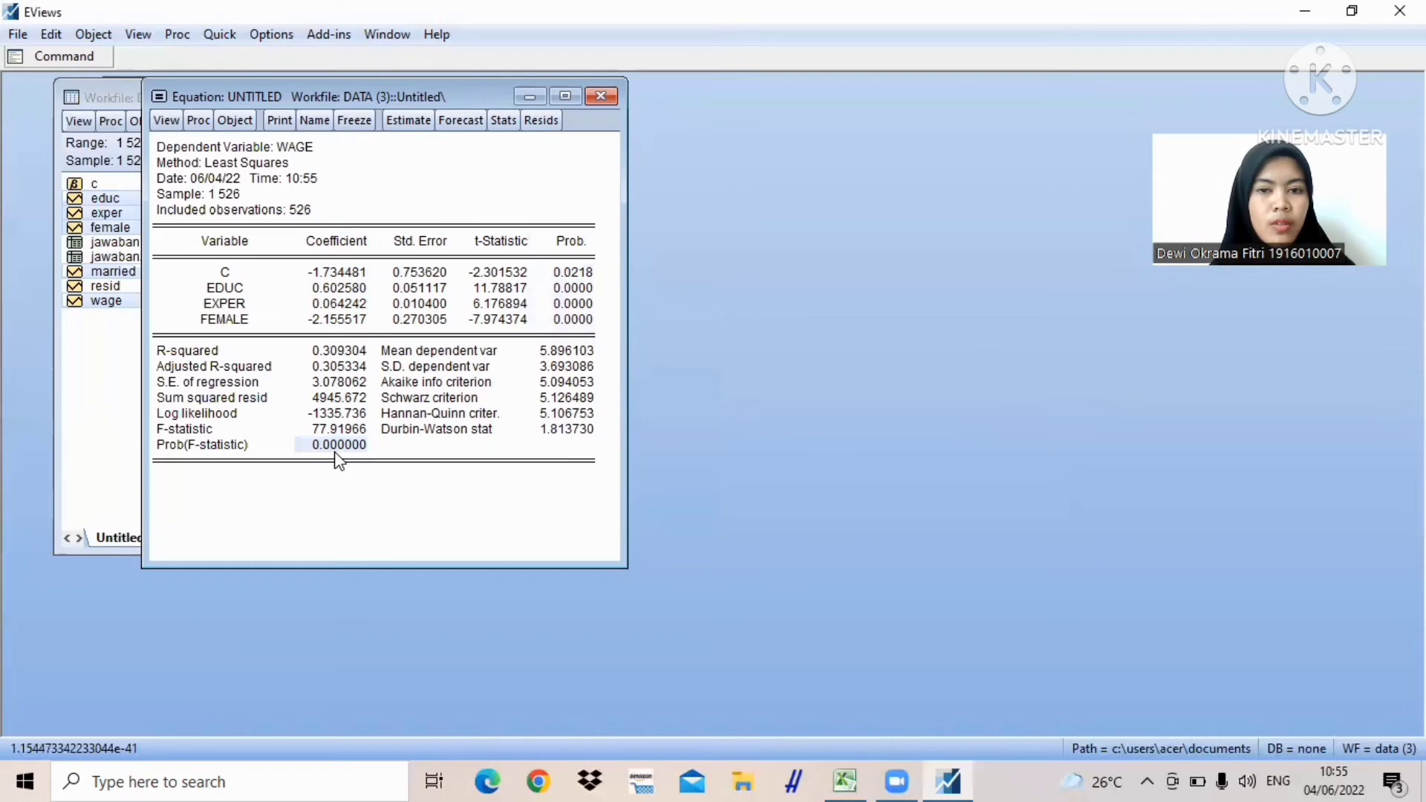
click(321, 351)
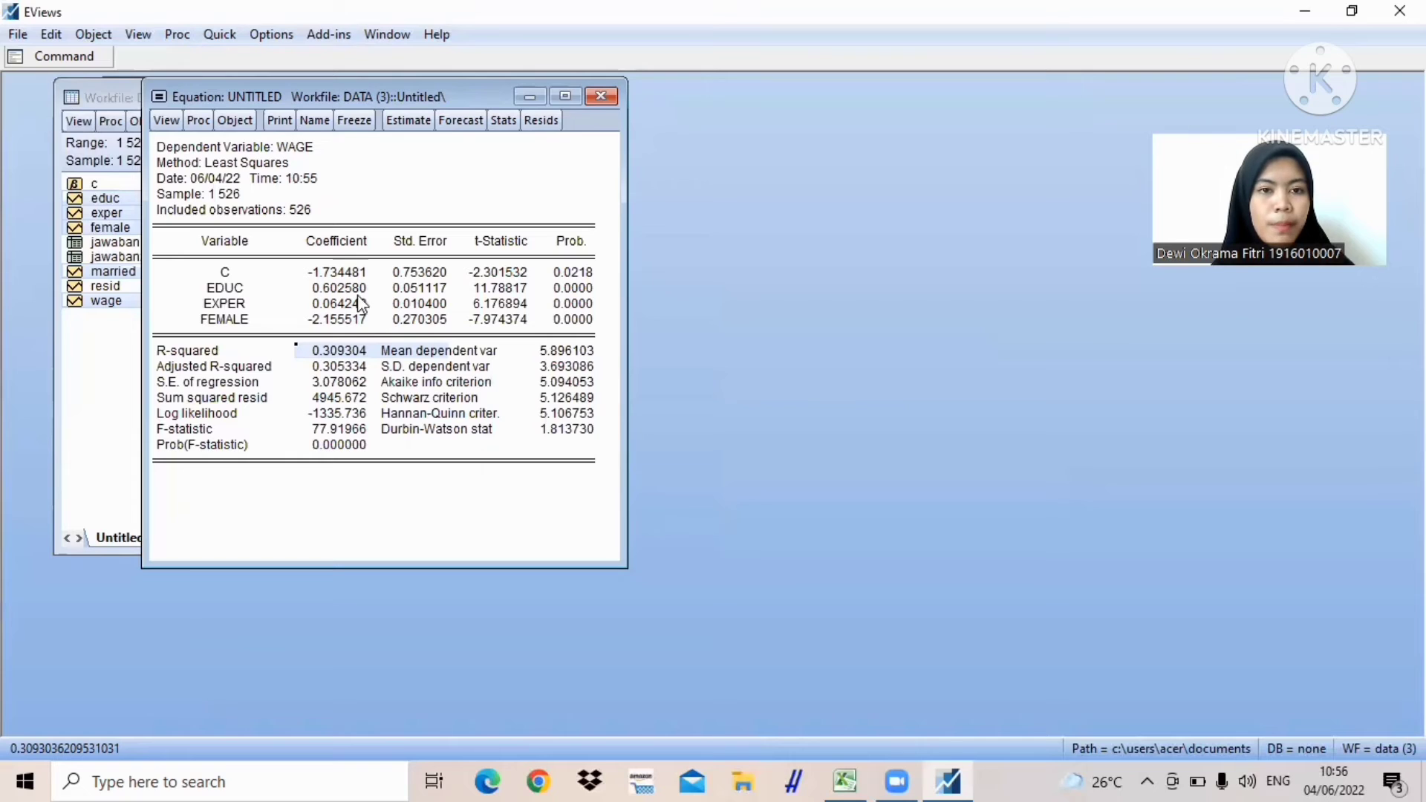
click(319, 323)
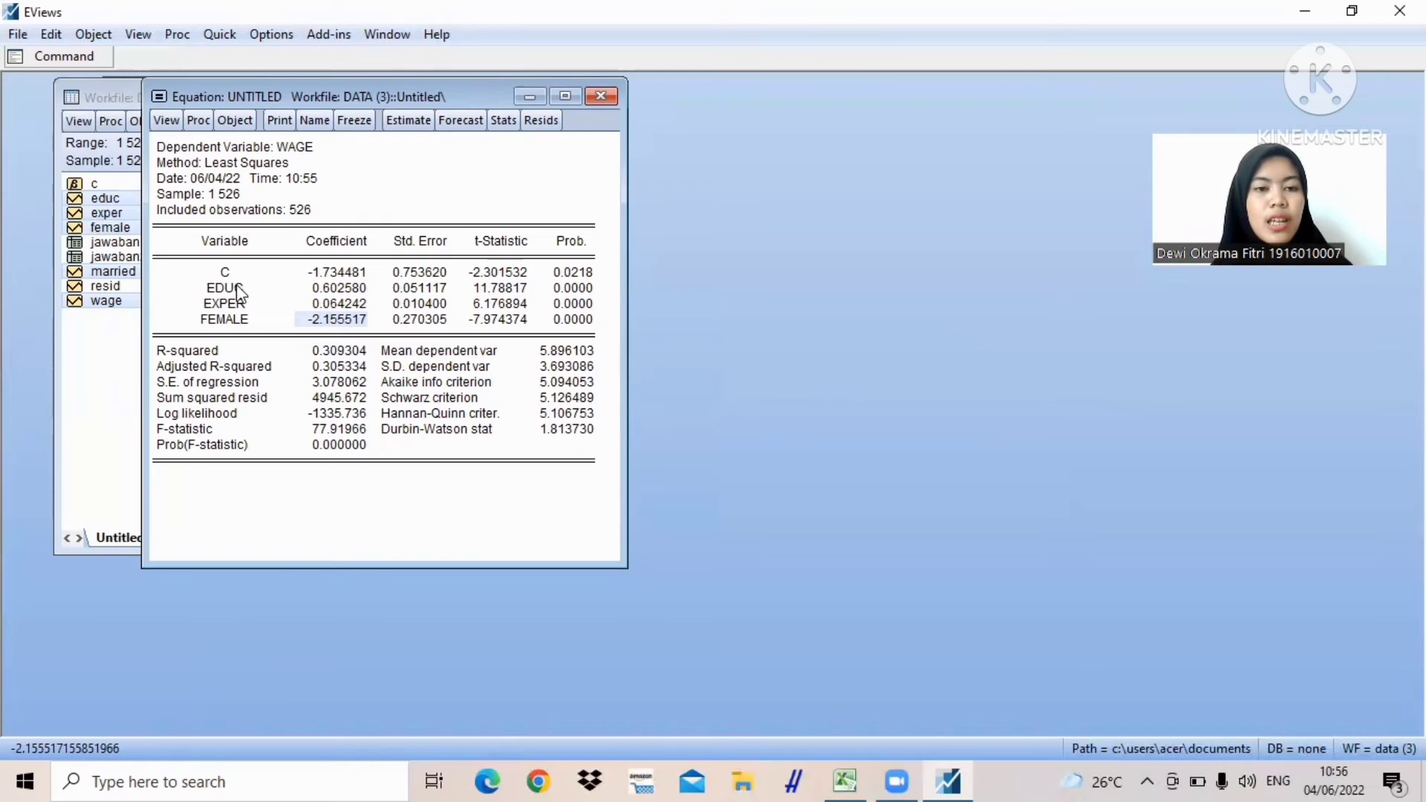
drag(203, 293, 241, 327)
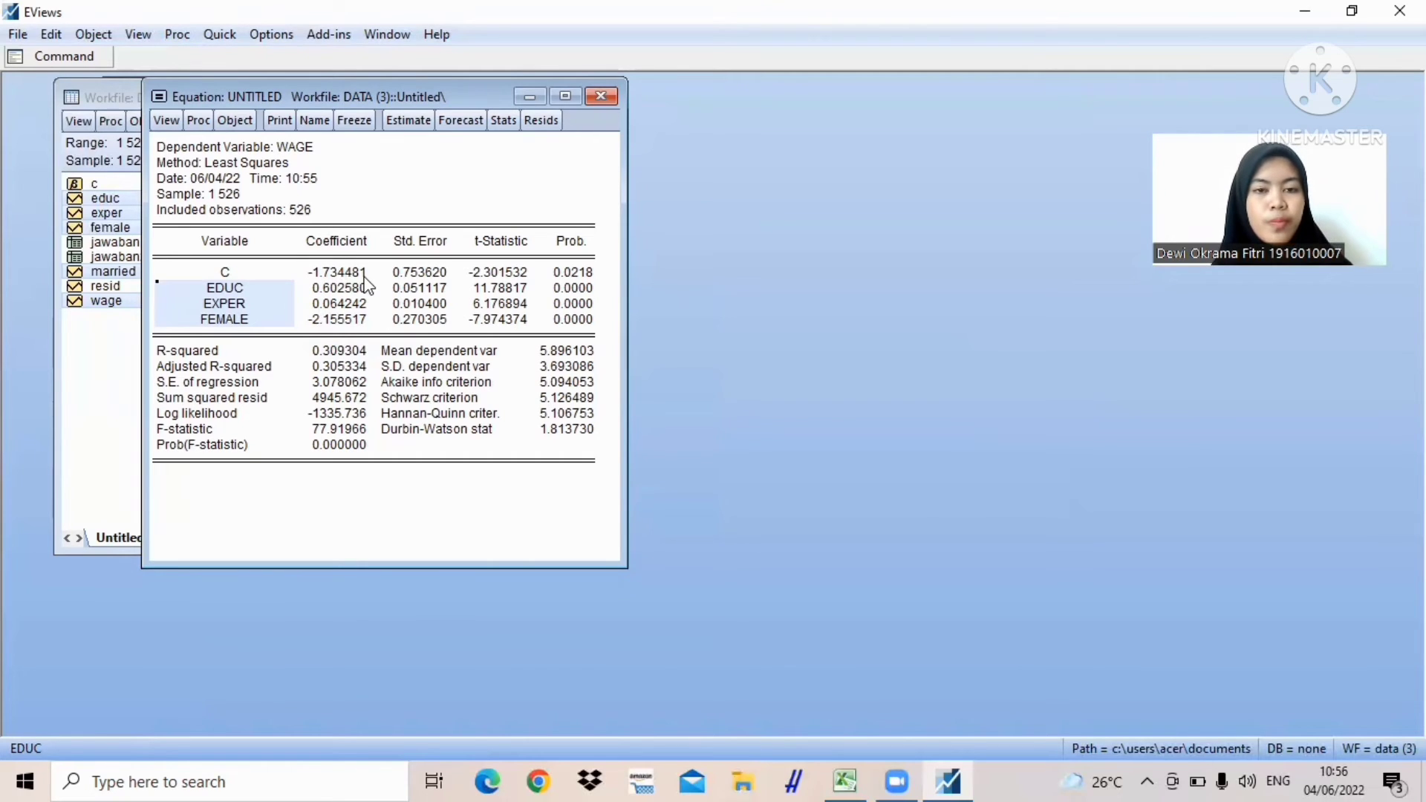
drag(578, 245, 594, 330)
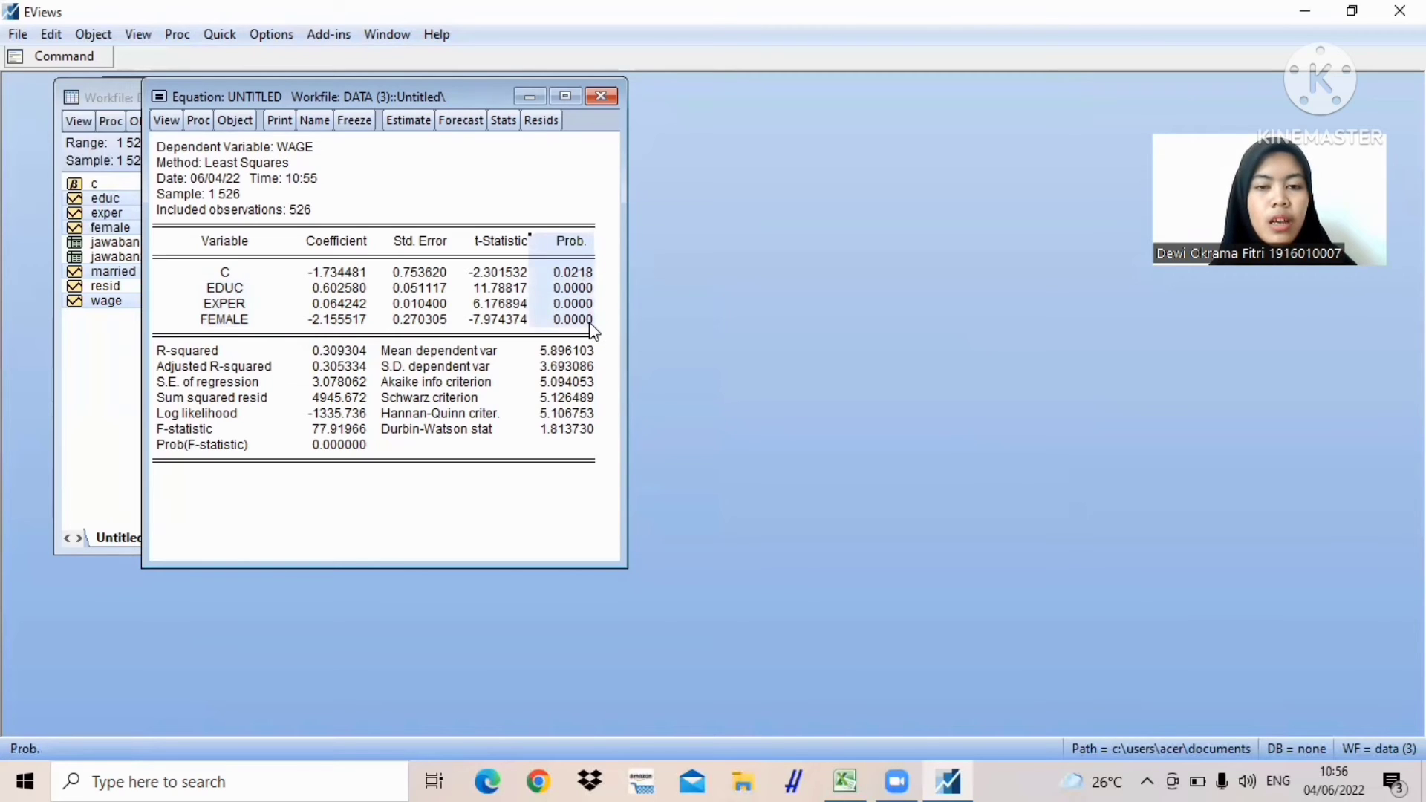
click(588, 320)
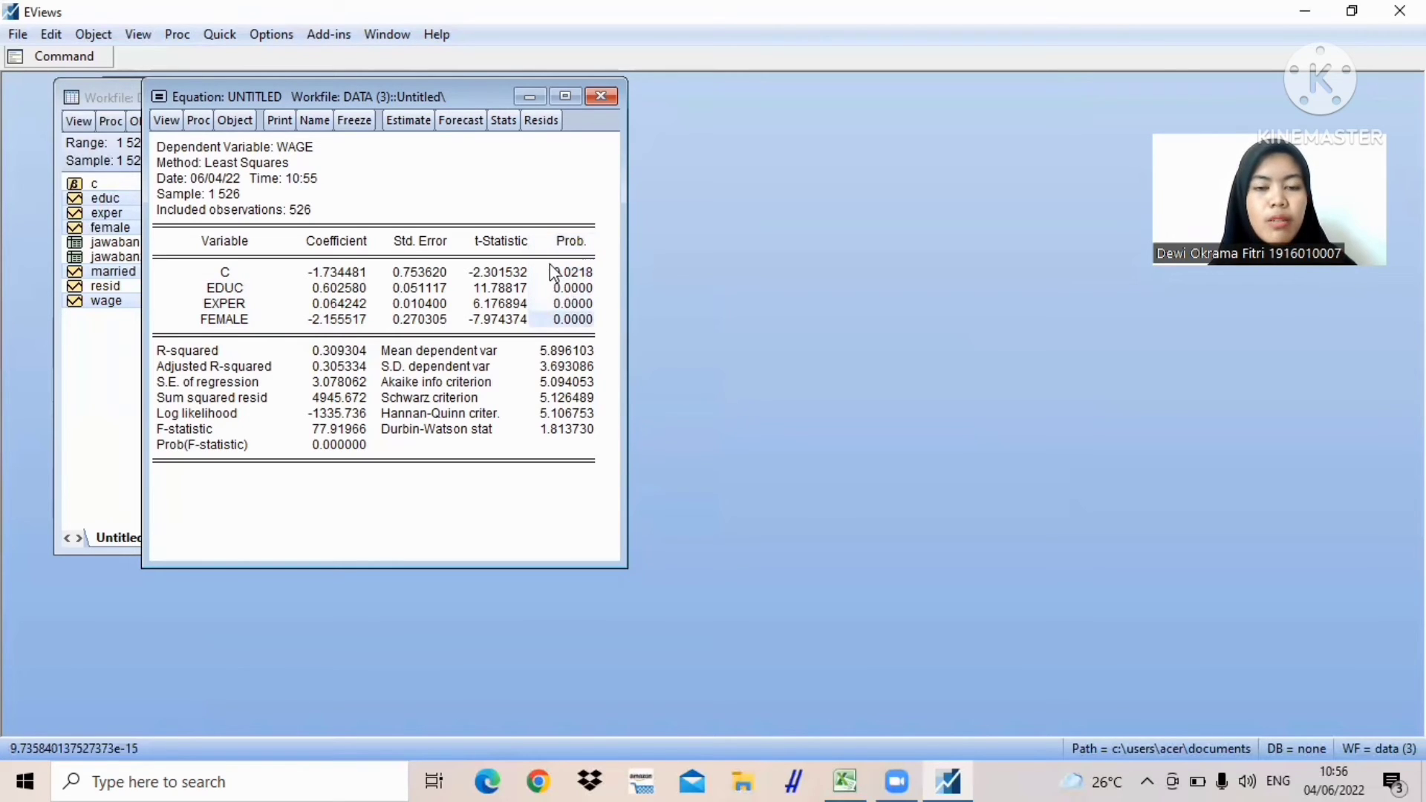
click(561, 289)
drag(565, 297, 587, 327)
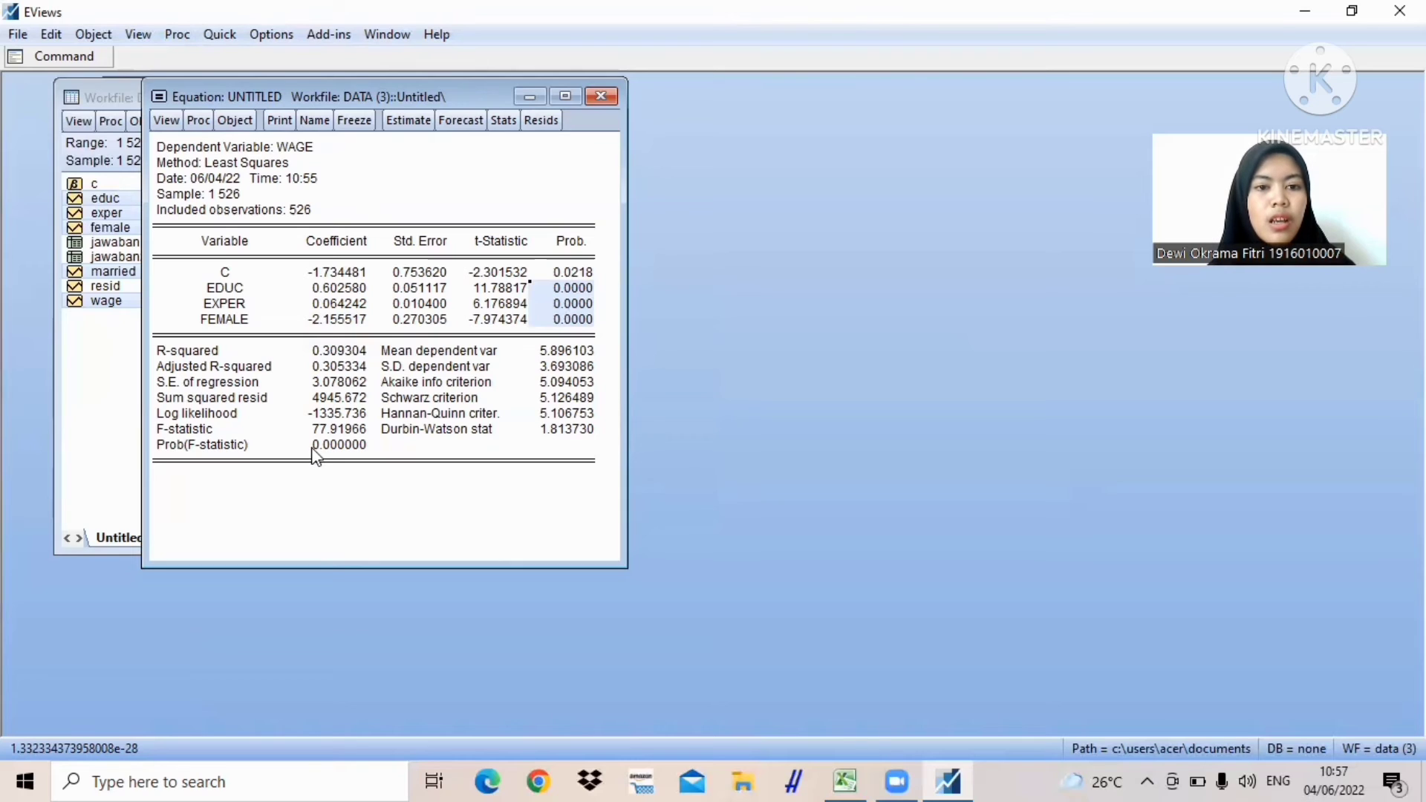
drag(313, 449, 369, 458)
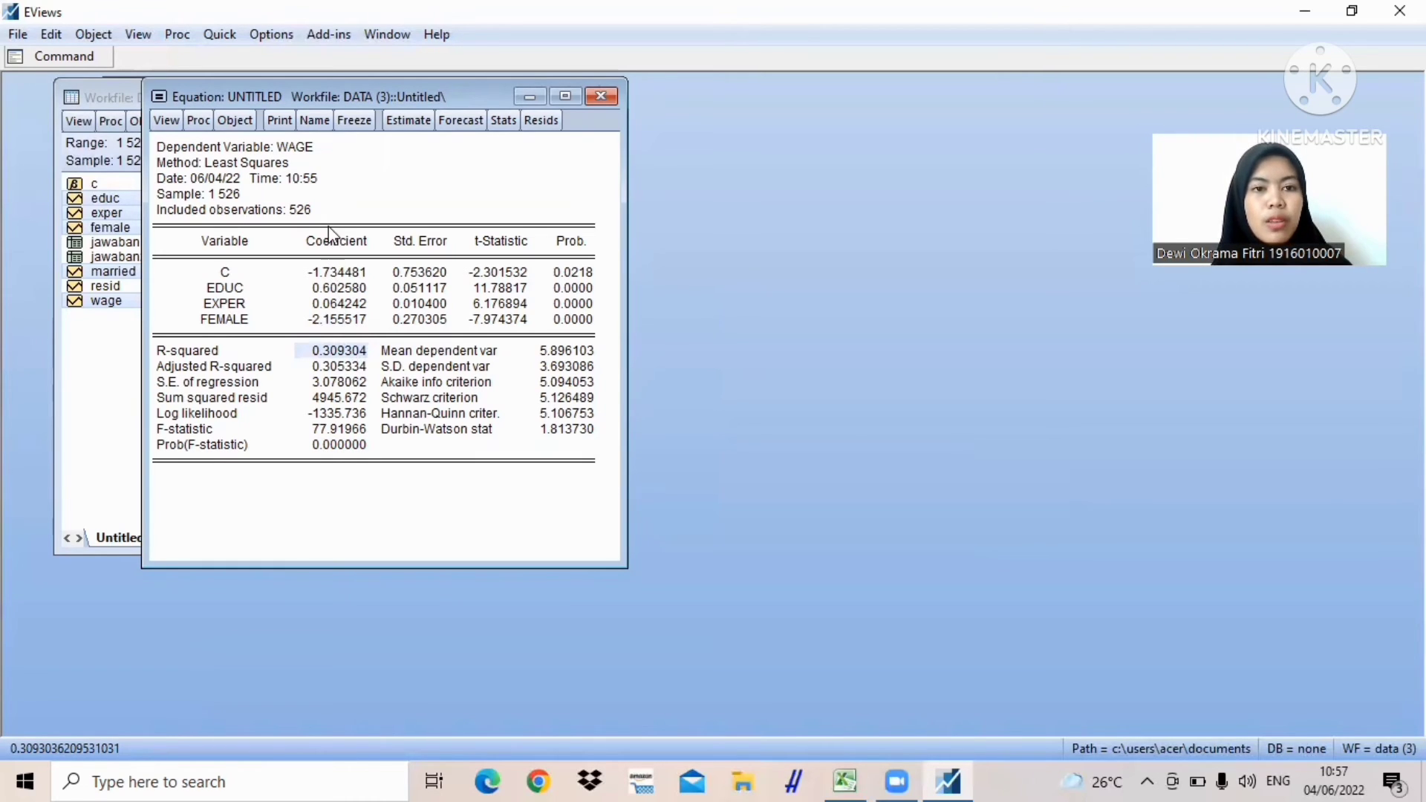
Freeze the output of the regression with educ, exper and female as a table and name it "jawaban3"
click(354, 121)
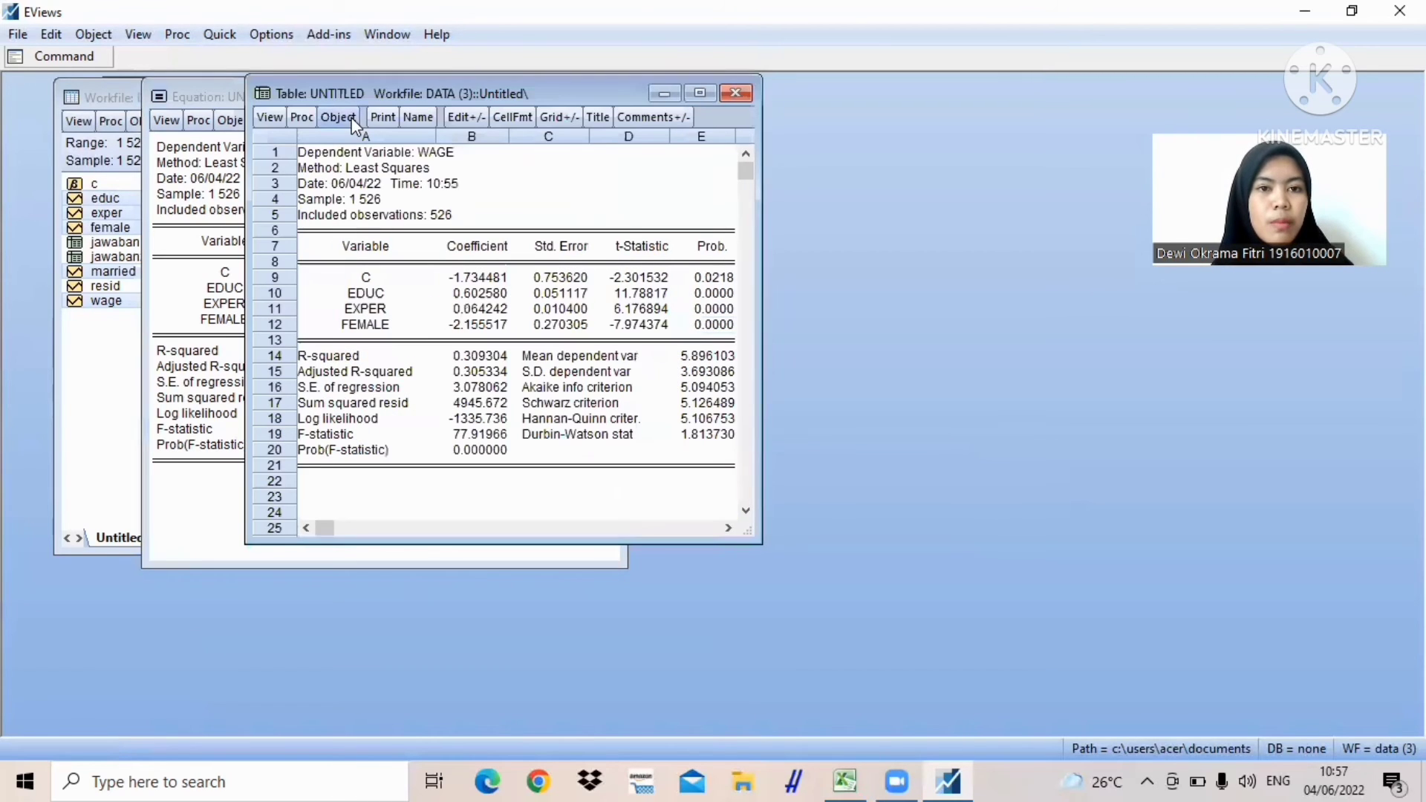
click(427, 117)
key(BackSpace)
text(jawaban3)
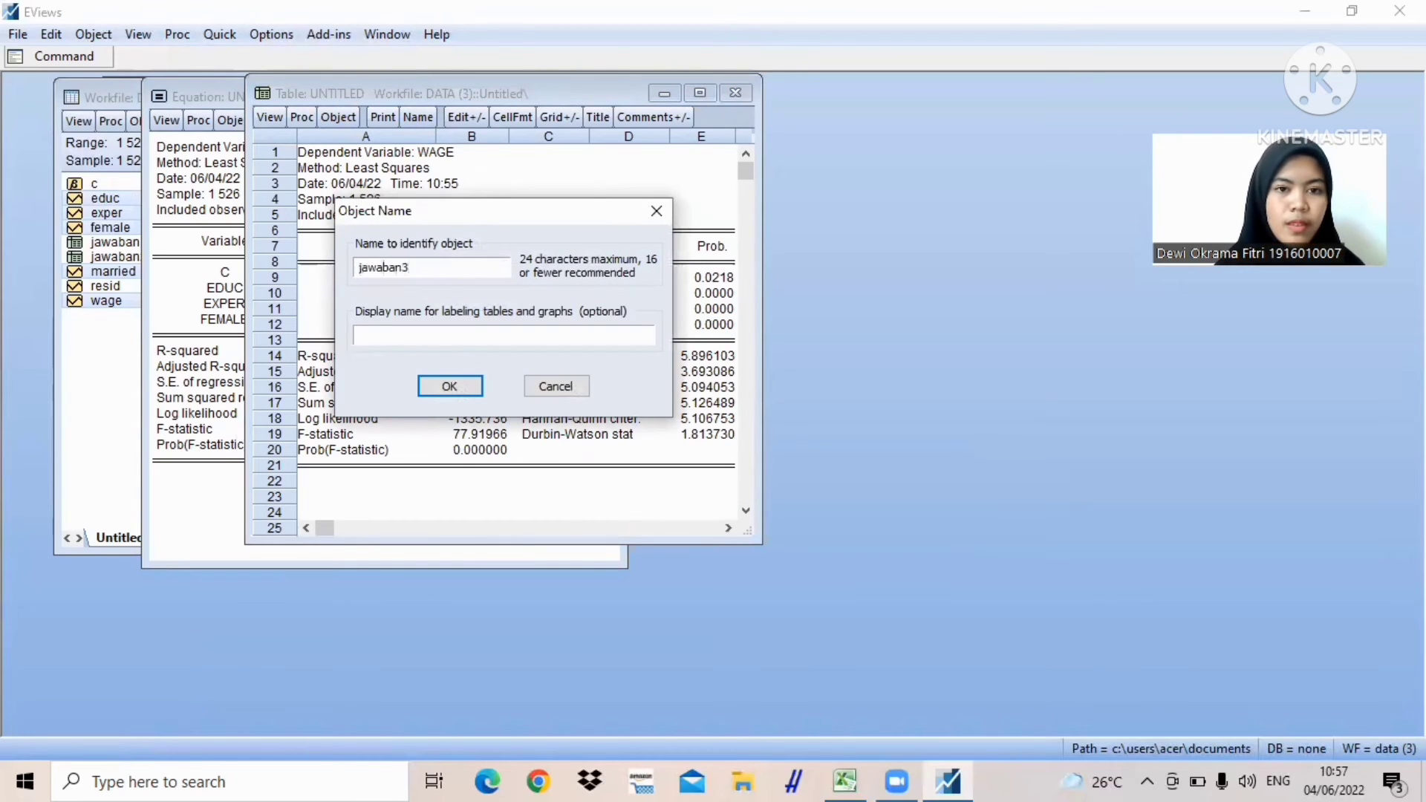
click(454, 388)
Close the jawaban3 table and delete the untitled equation with educ, exper and female
click(742, 89)
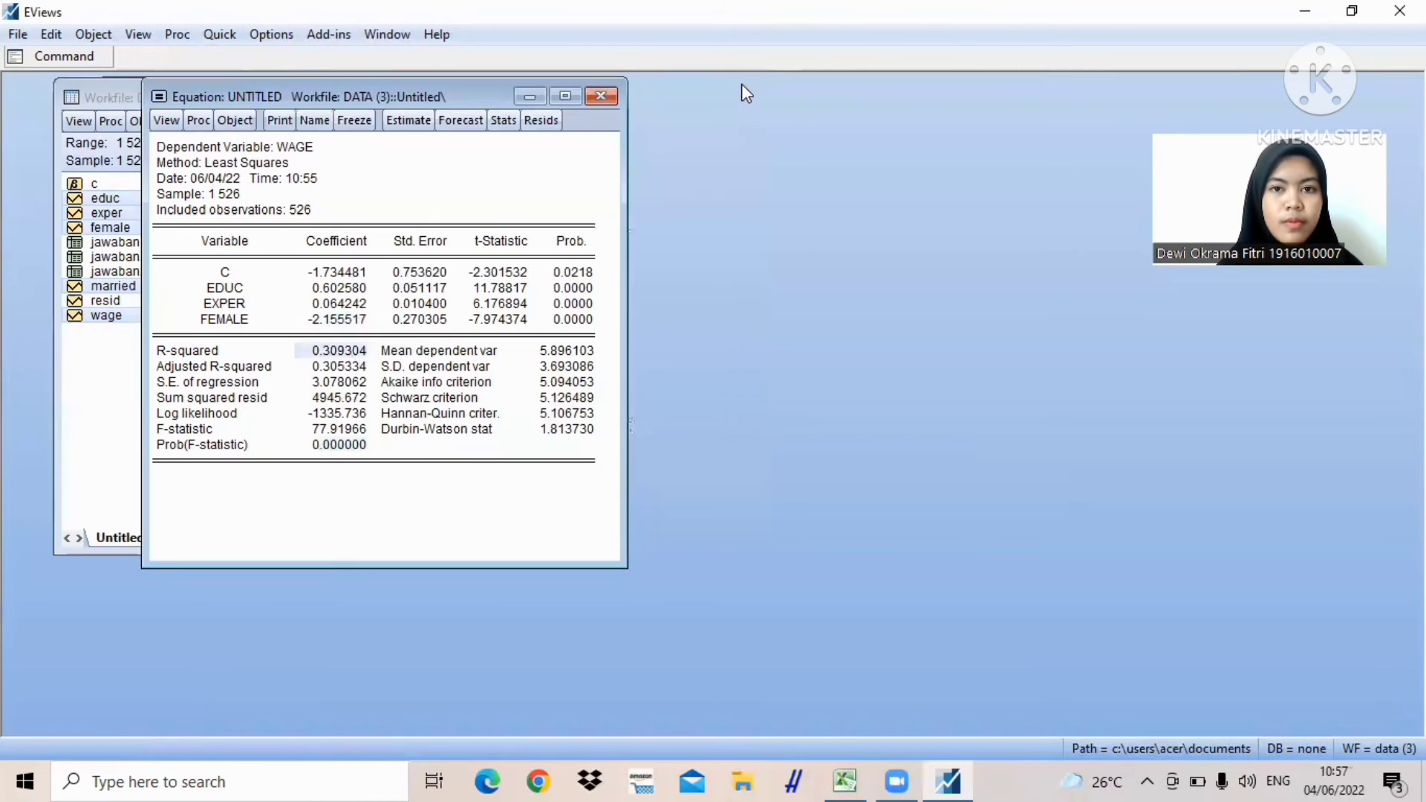
click(600, 96)
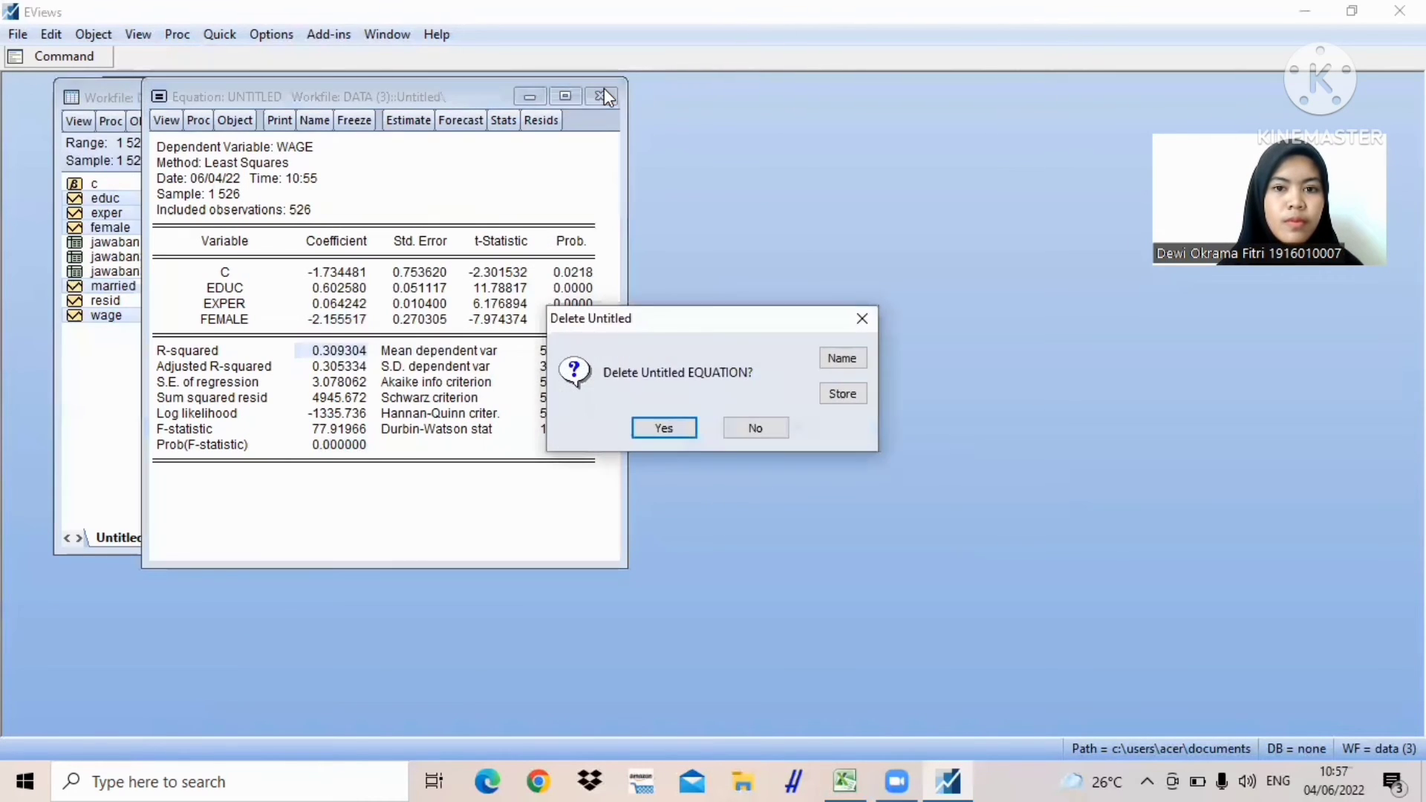
click(665, 431)
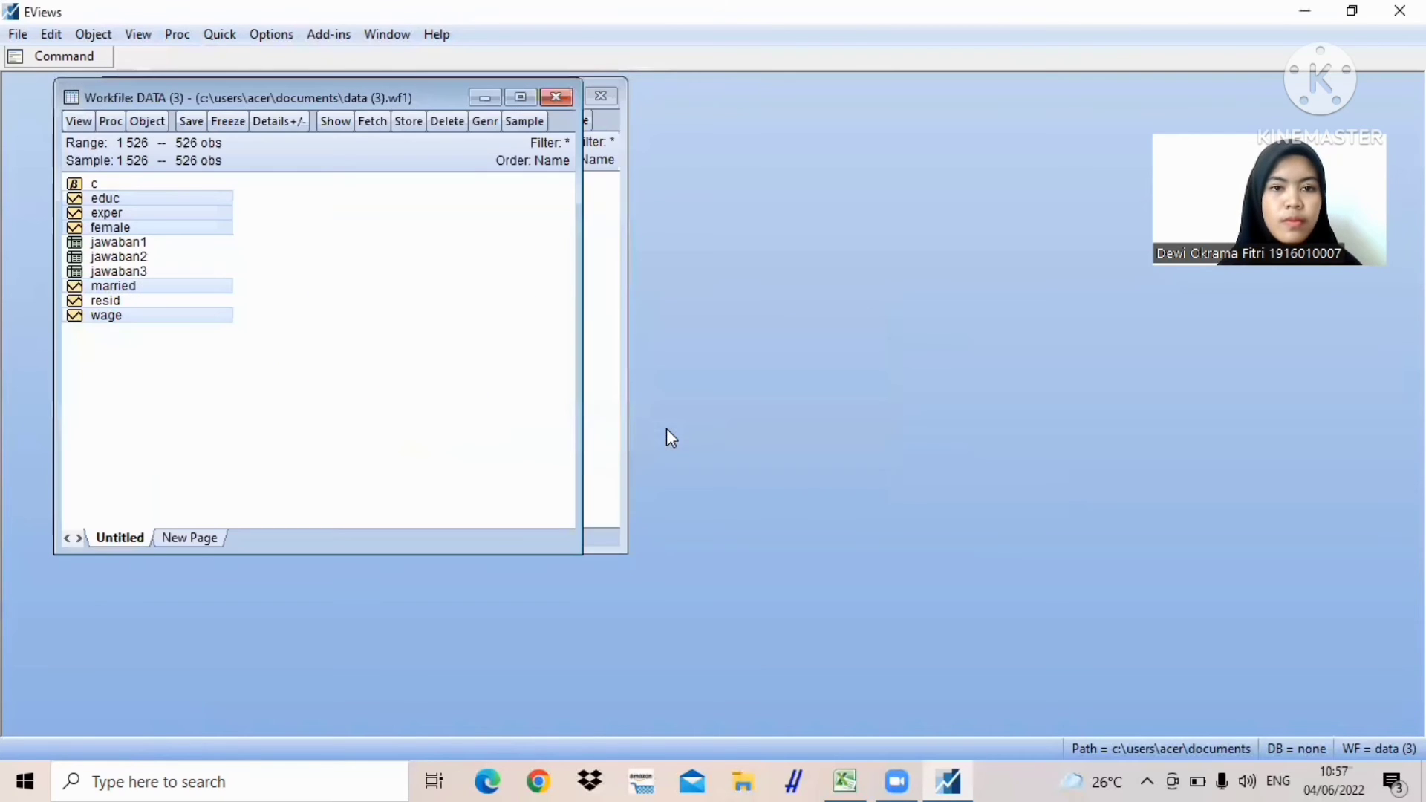
Begin a new least squares equation specification with "wage c educ exper"
click(215, 37)
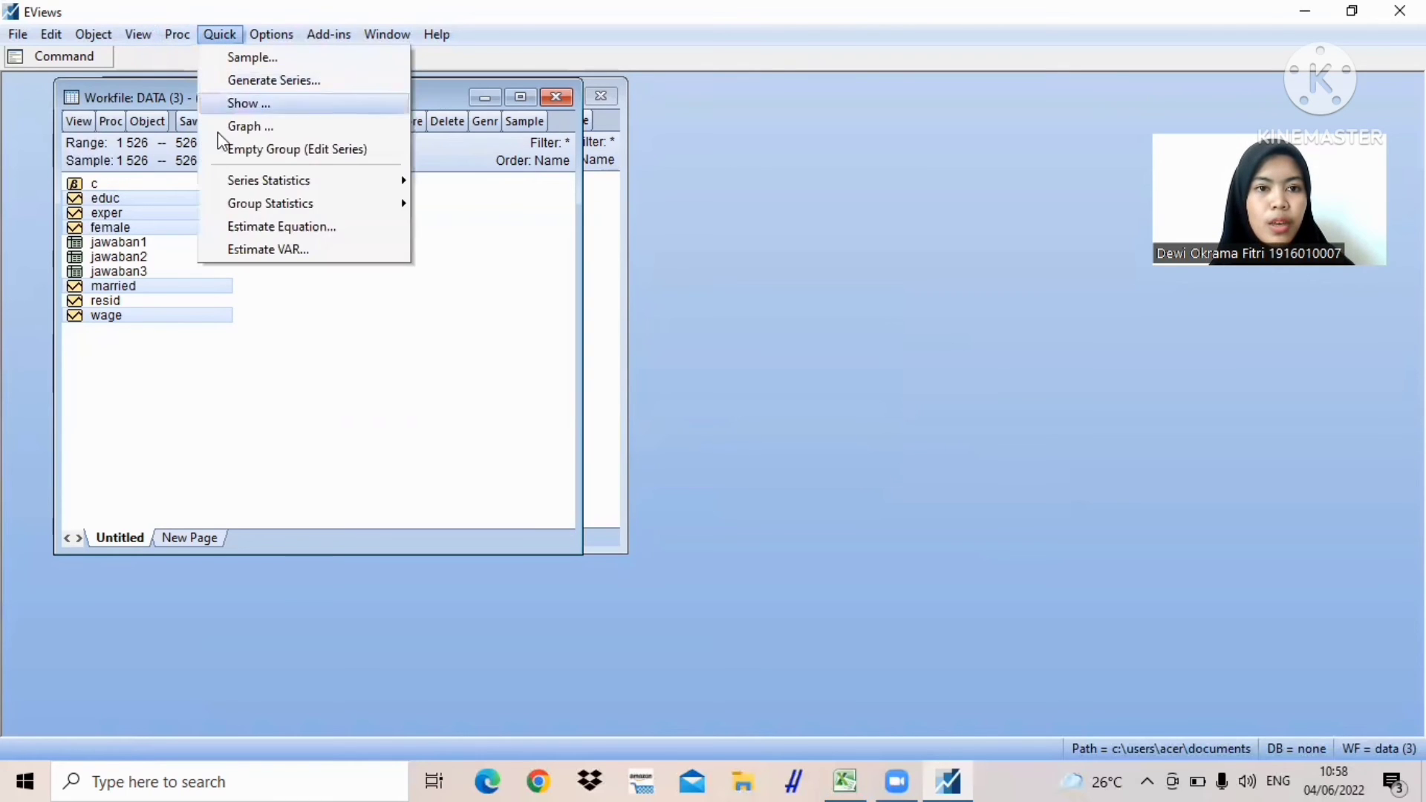
click(256, 228)
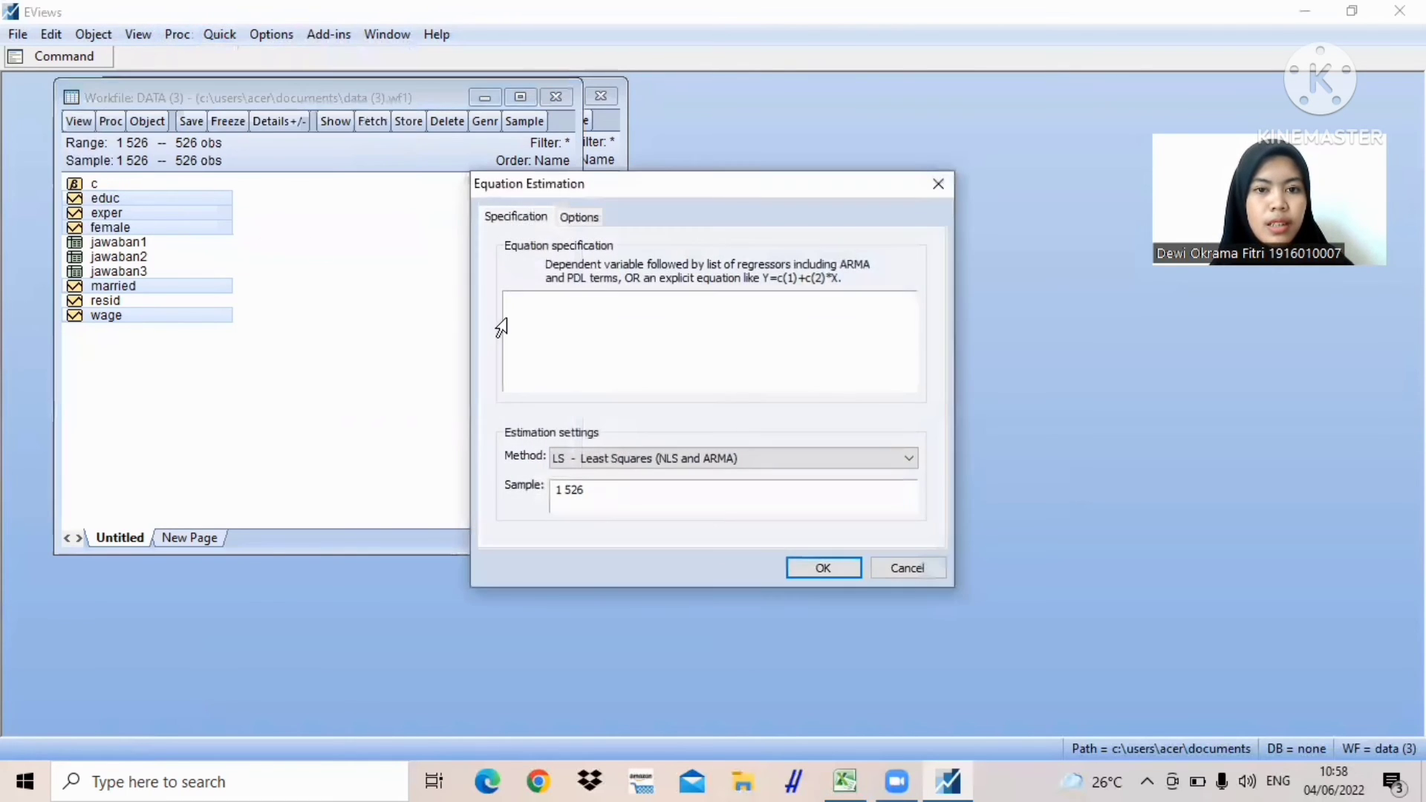
text(wa)
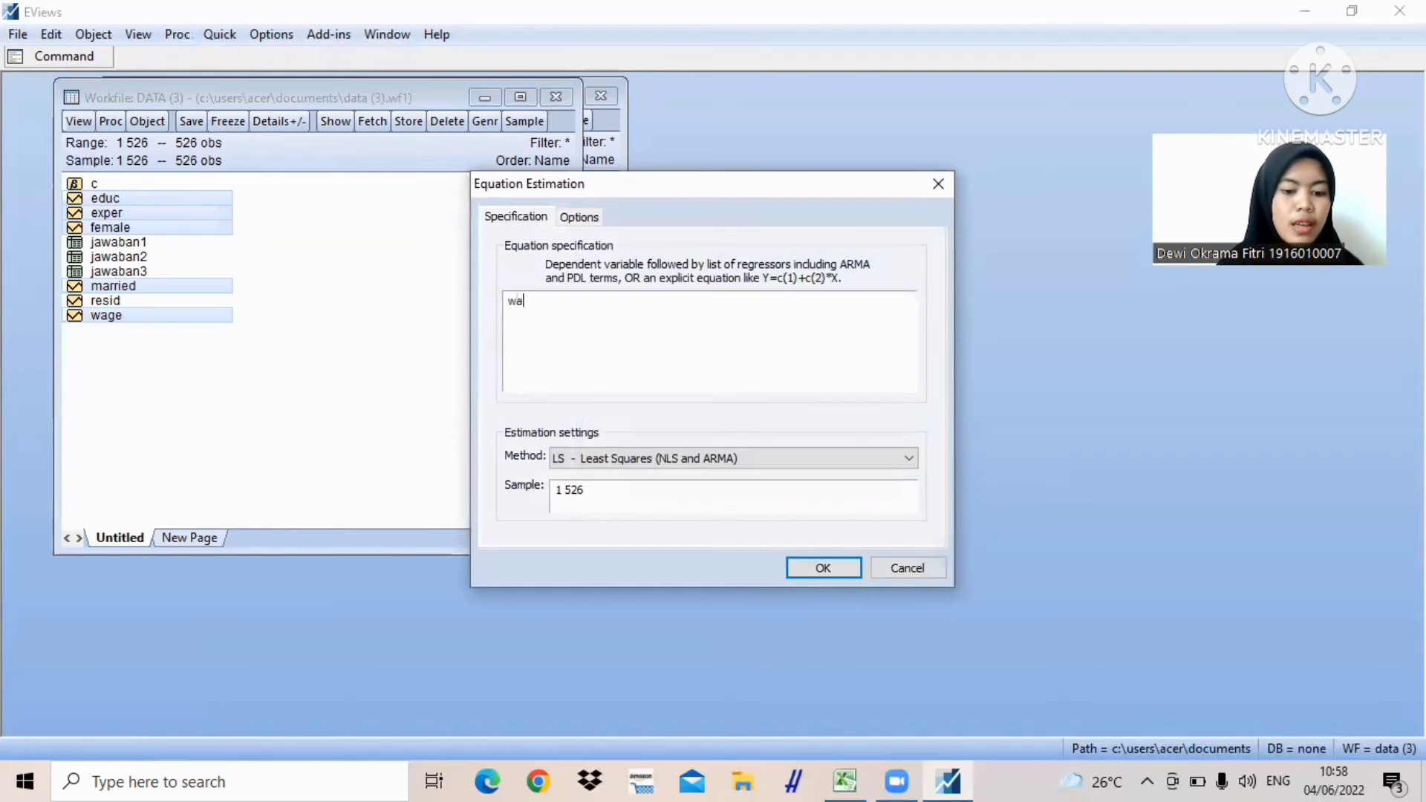
text(ge c)
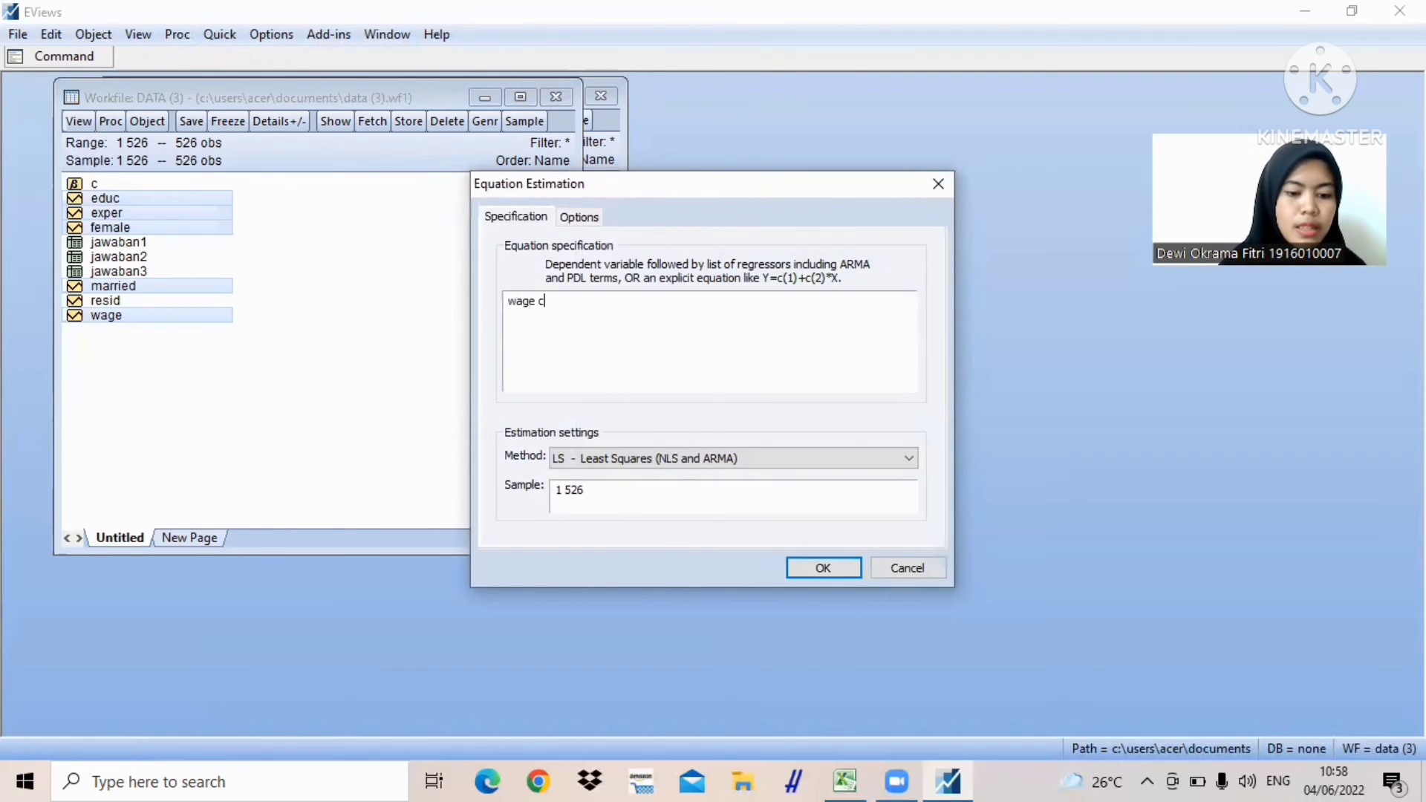
text( educ)
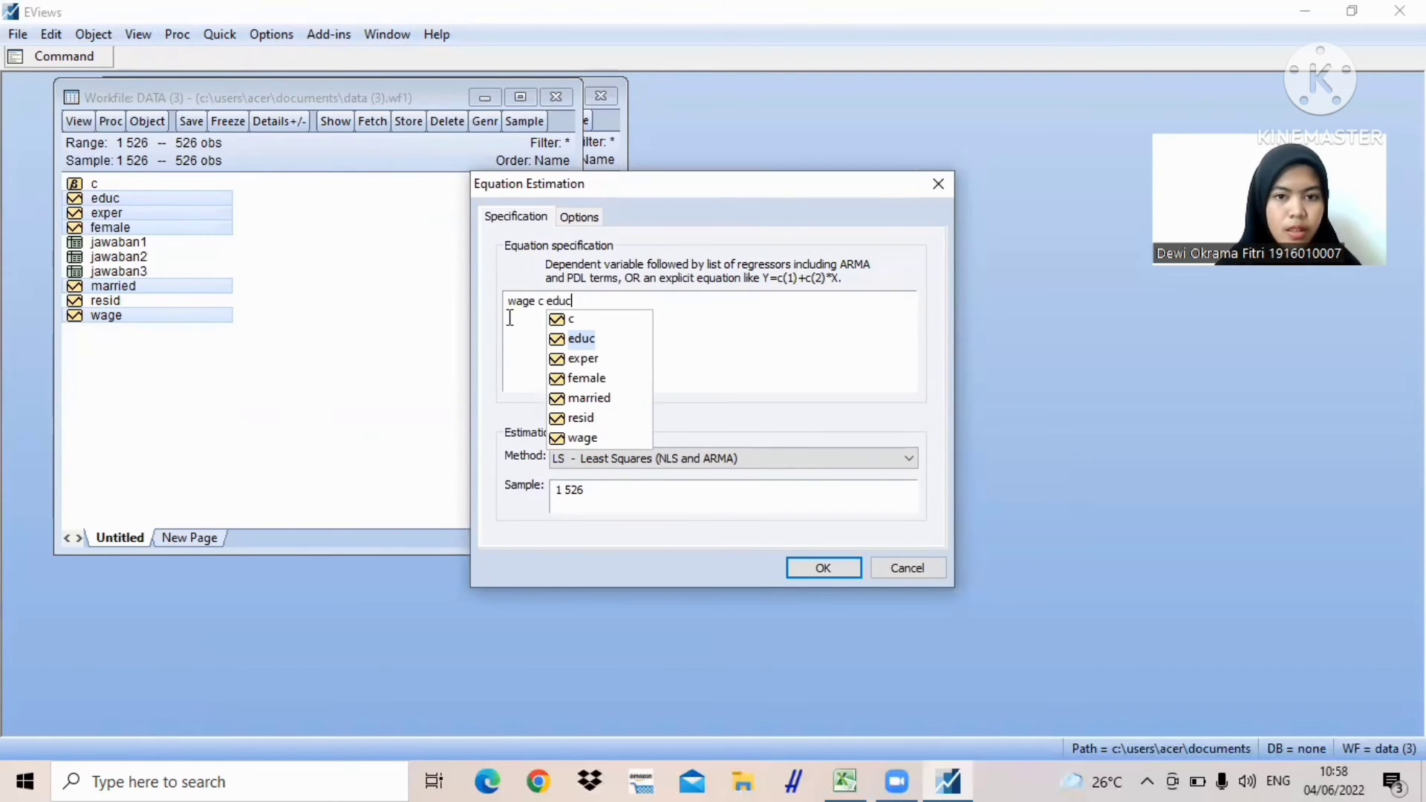
text( exper)
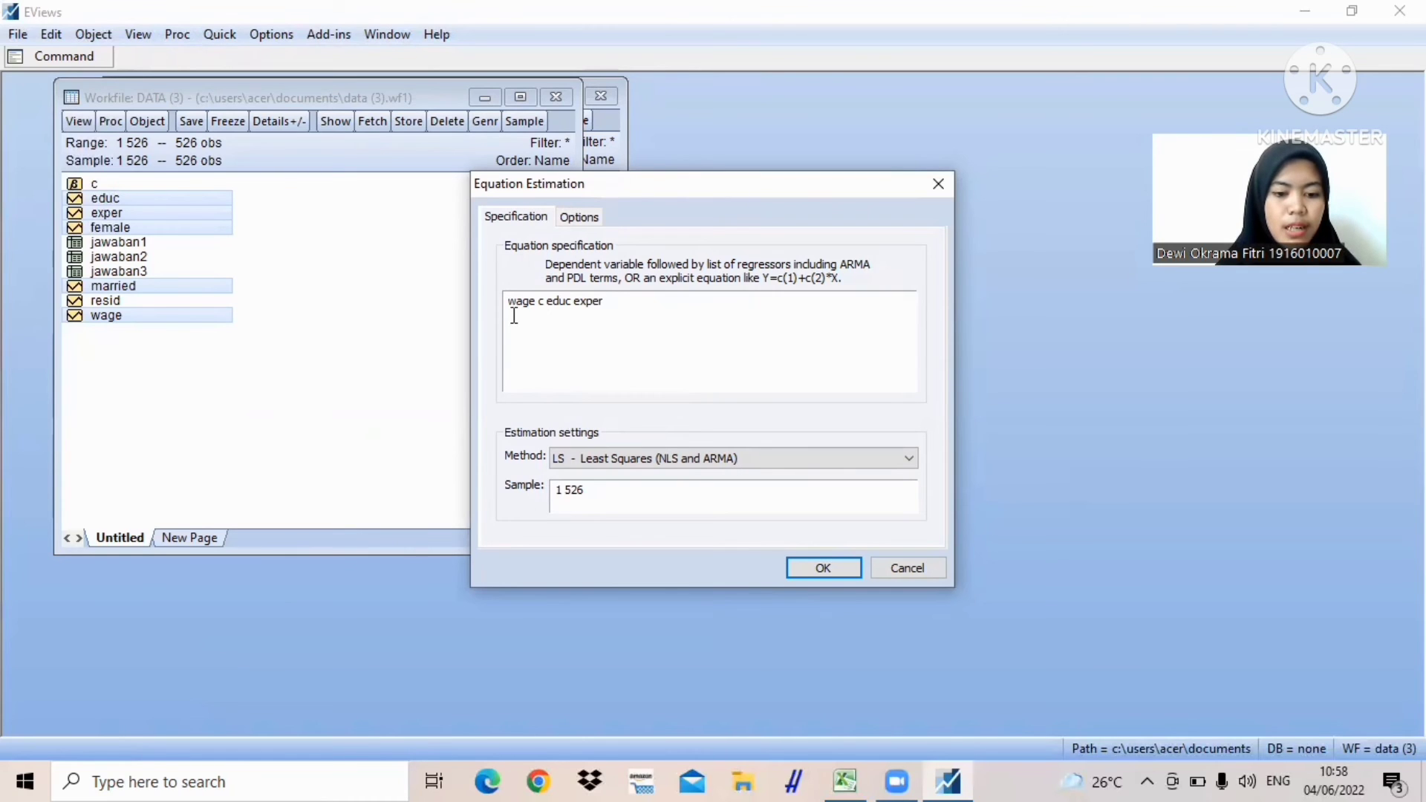
text( female)
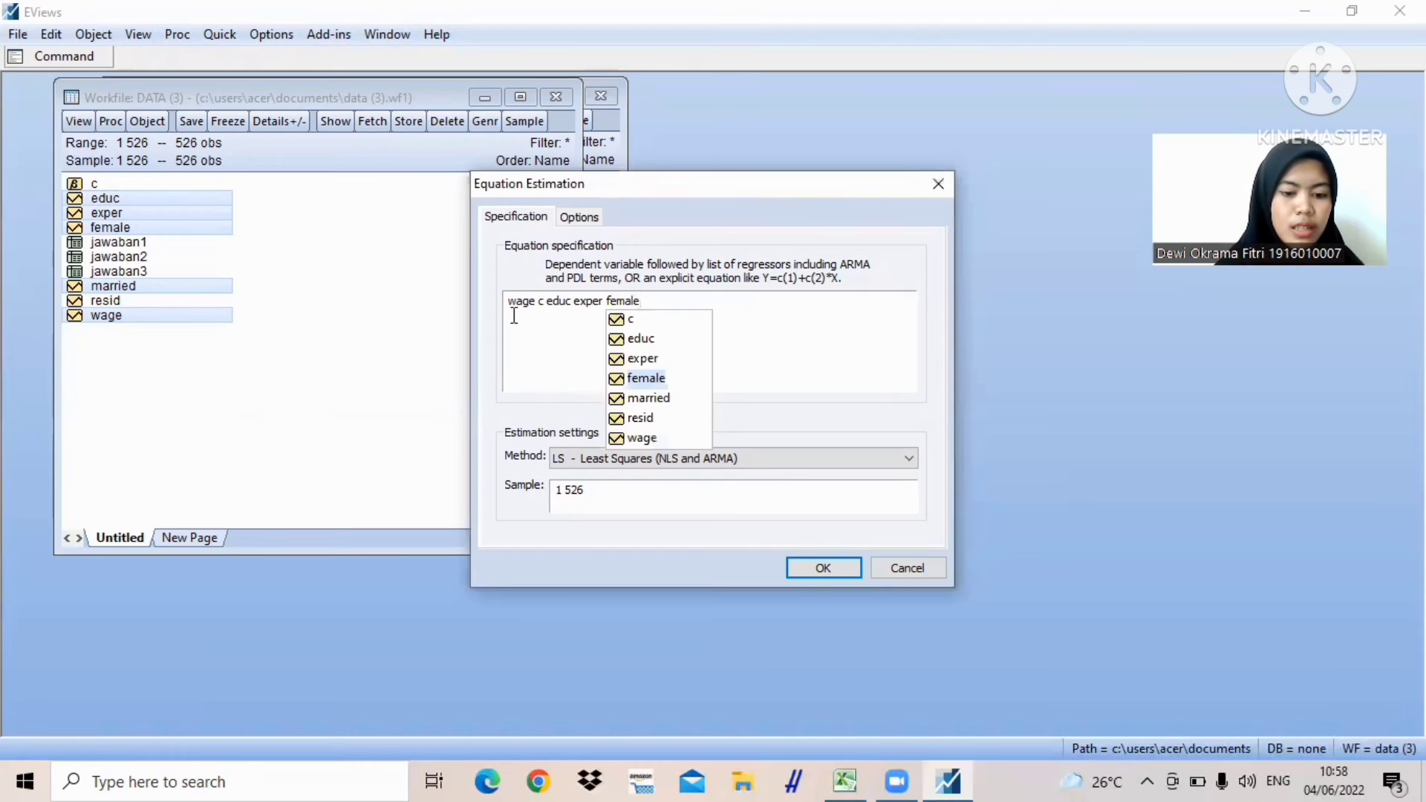
text(*)
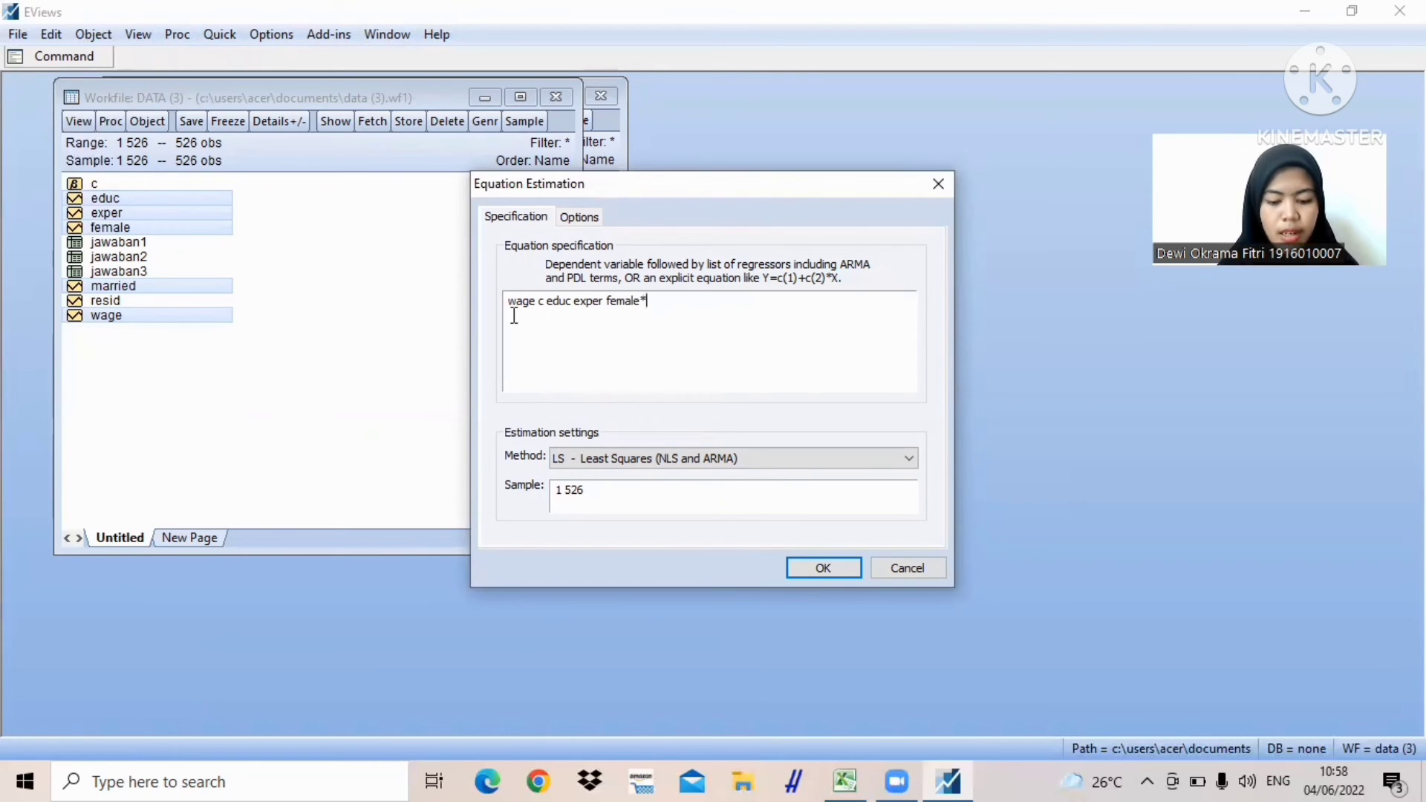
key(BackSpace)
key(BackSpace)
key(BackSpace)
key(BackSpace)
key(BackSpace)
key(BackSpace)
key(BackSpace)
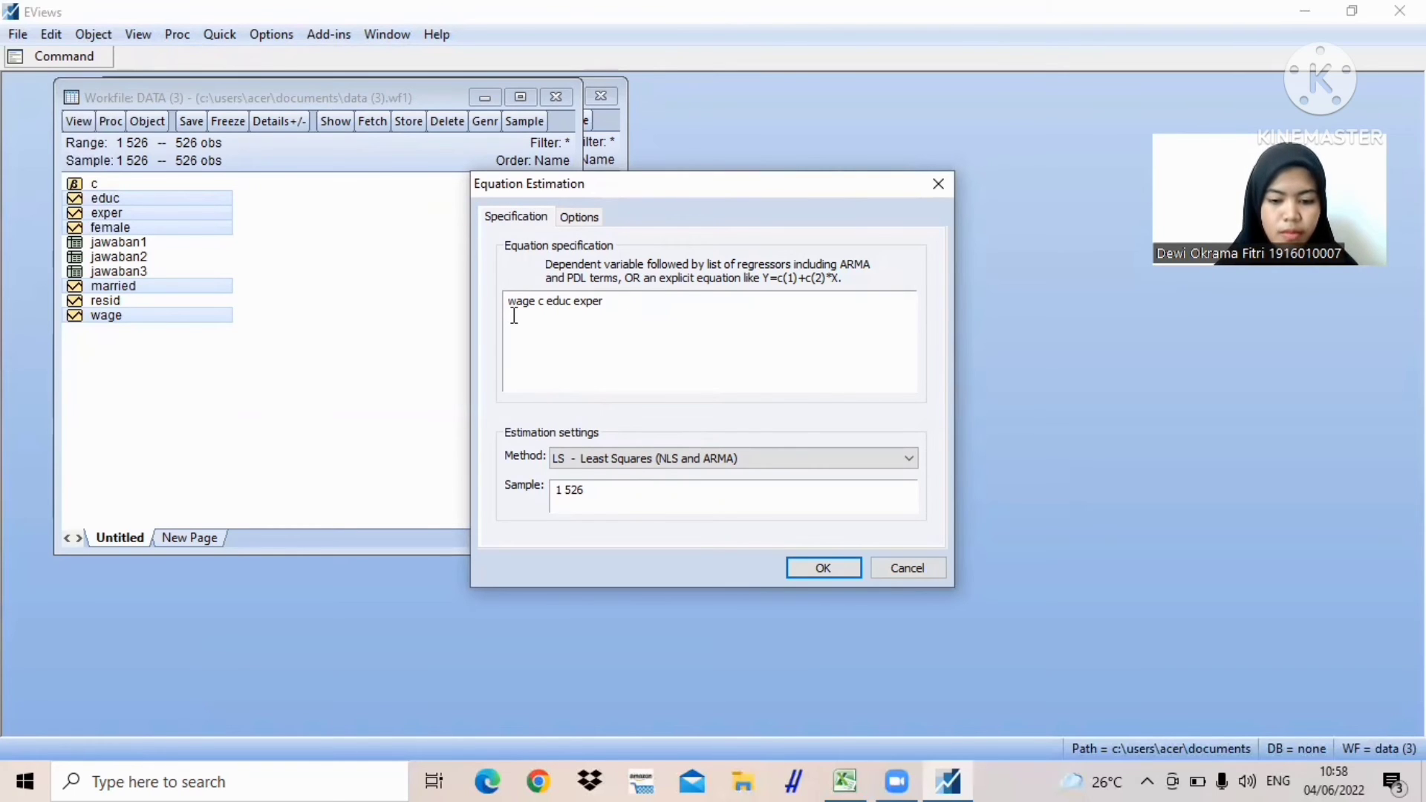
Complete the equation specification with the interaction term "married*female" and estimate the least squares regression
text(m)
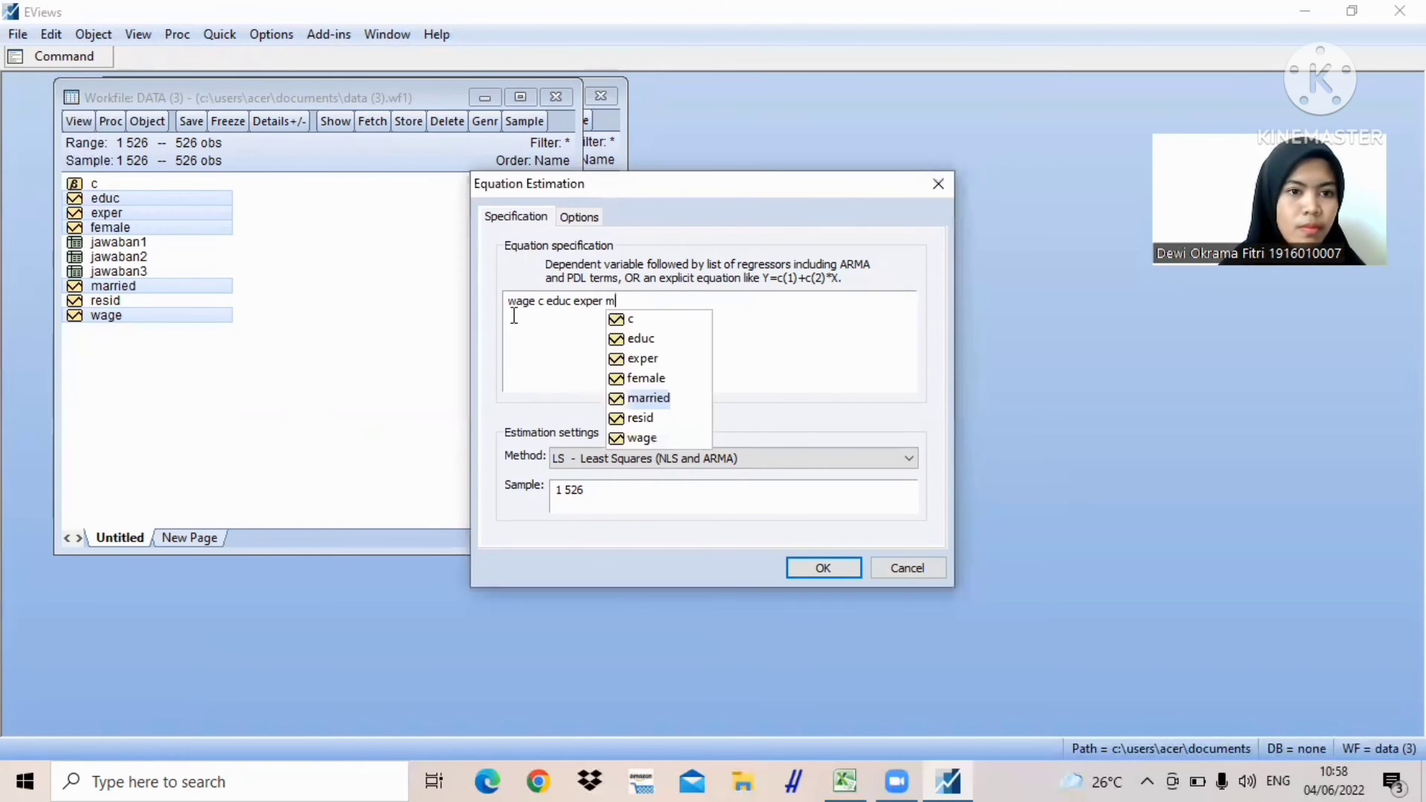
text(arried)
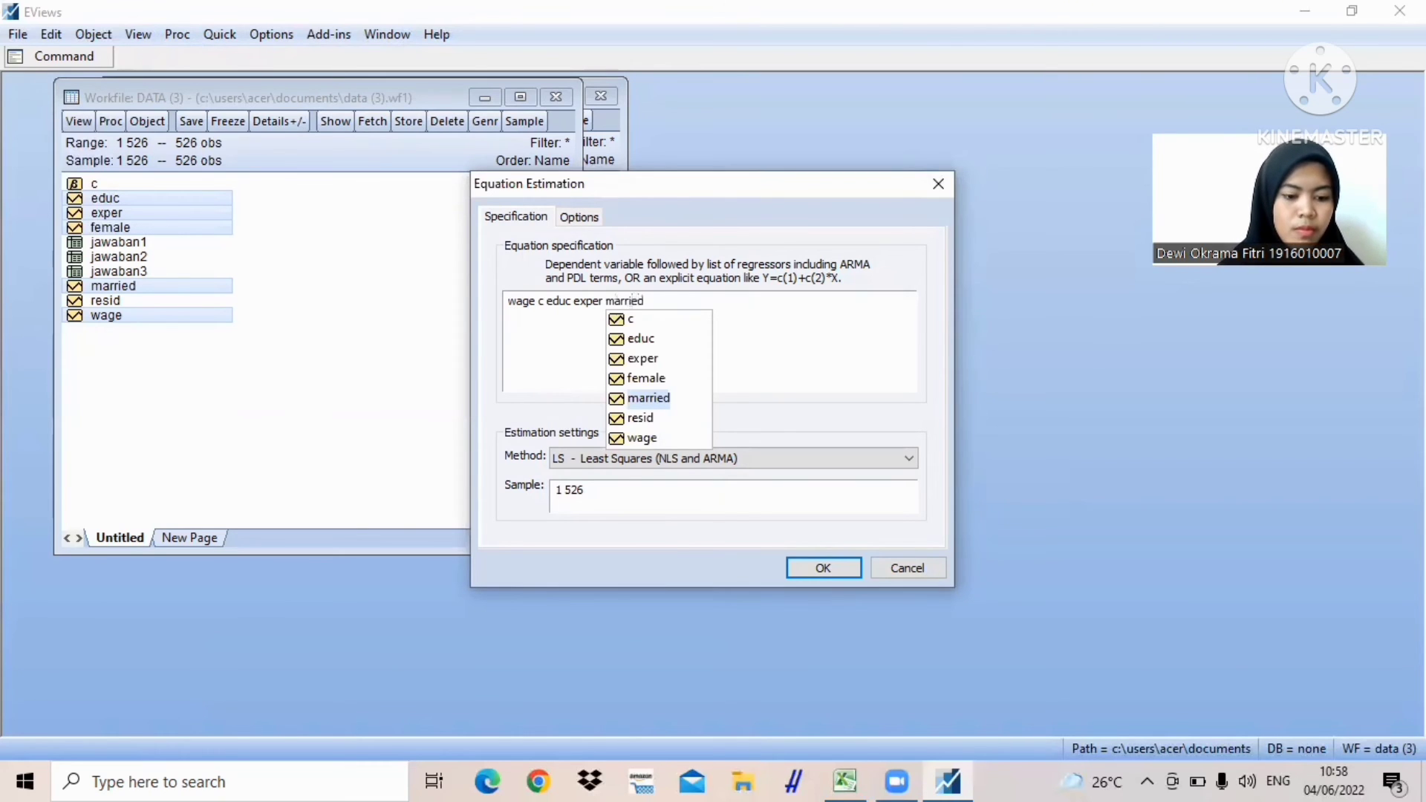
text(*)
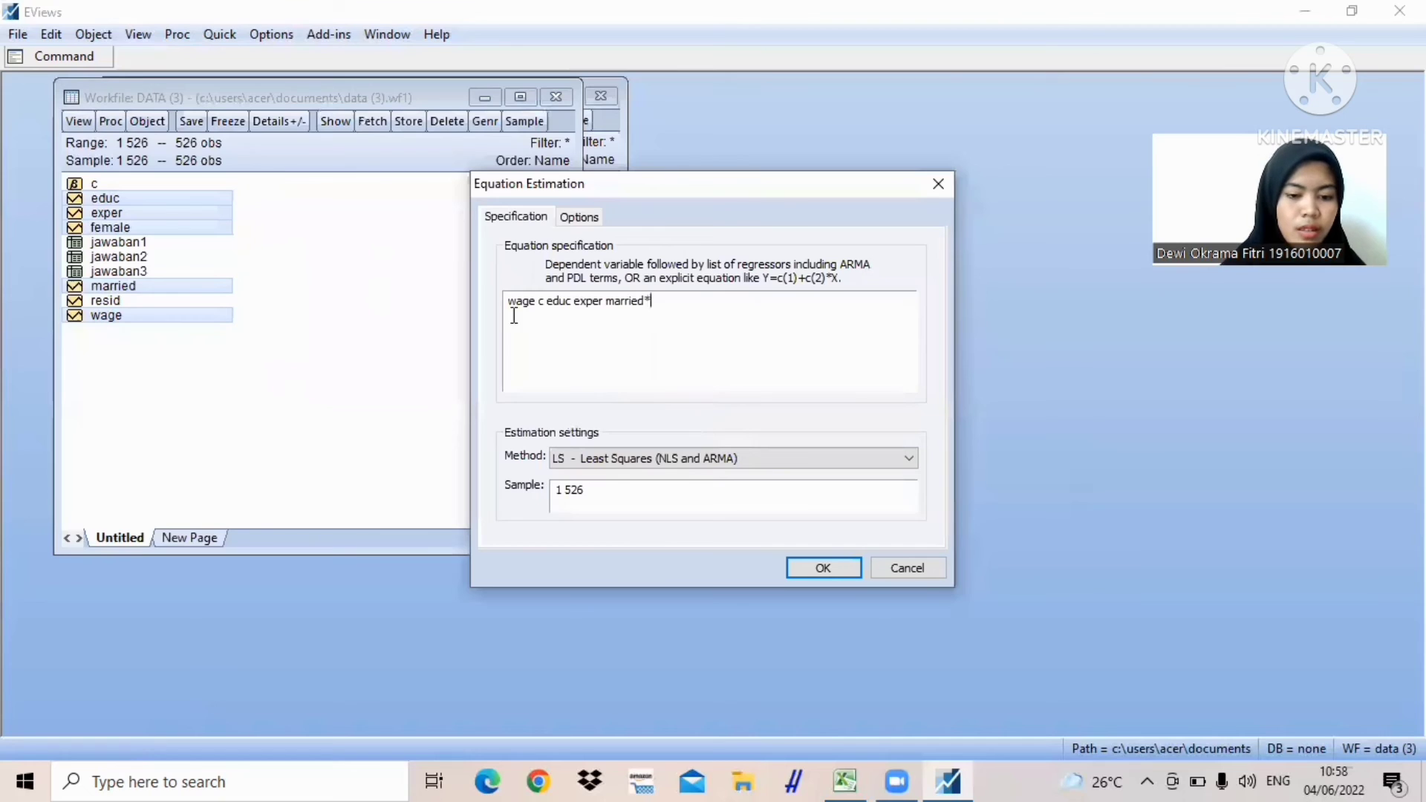
text(female)
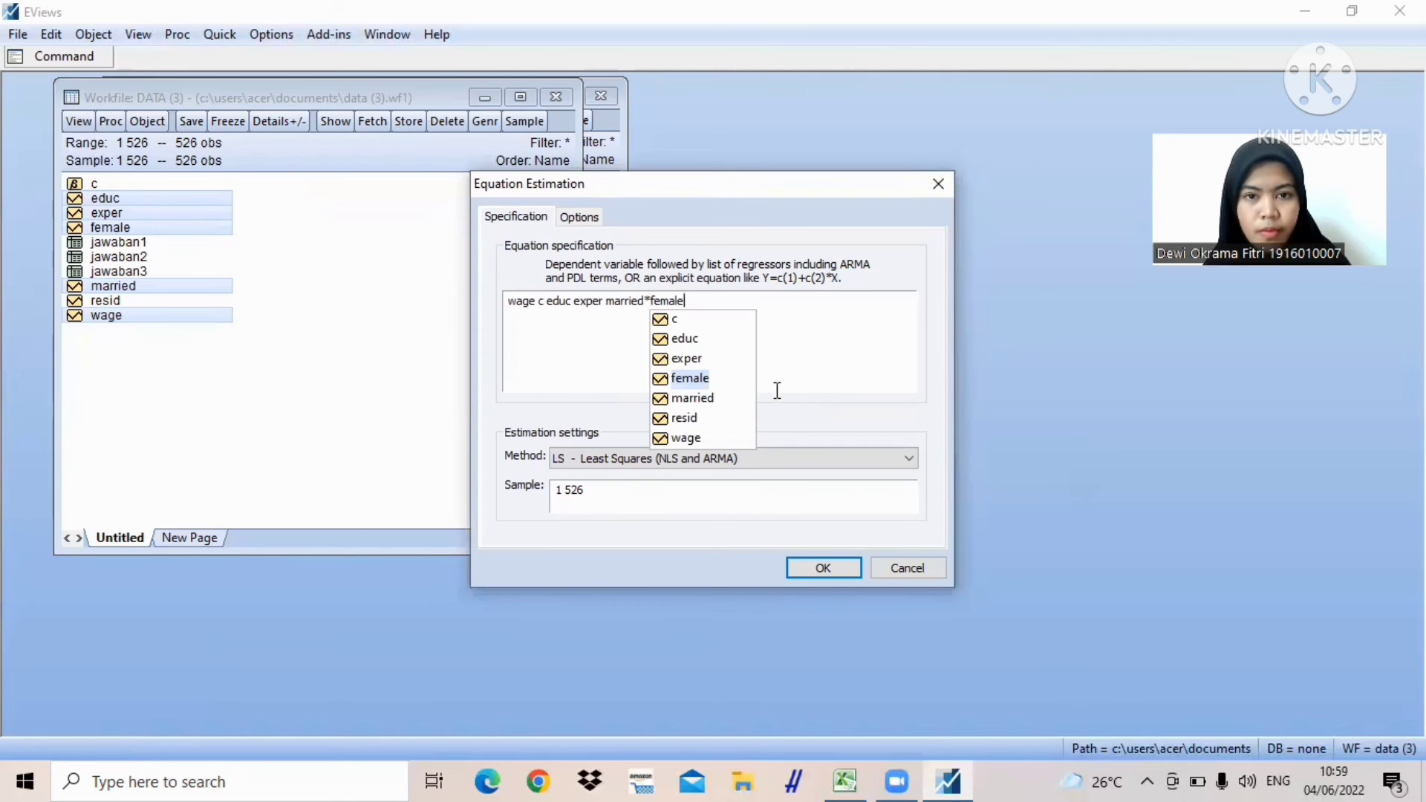
click(798, 568)
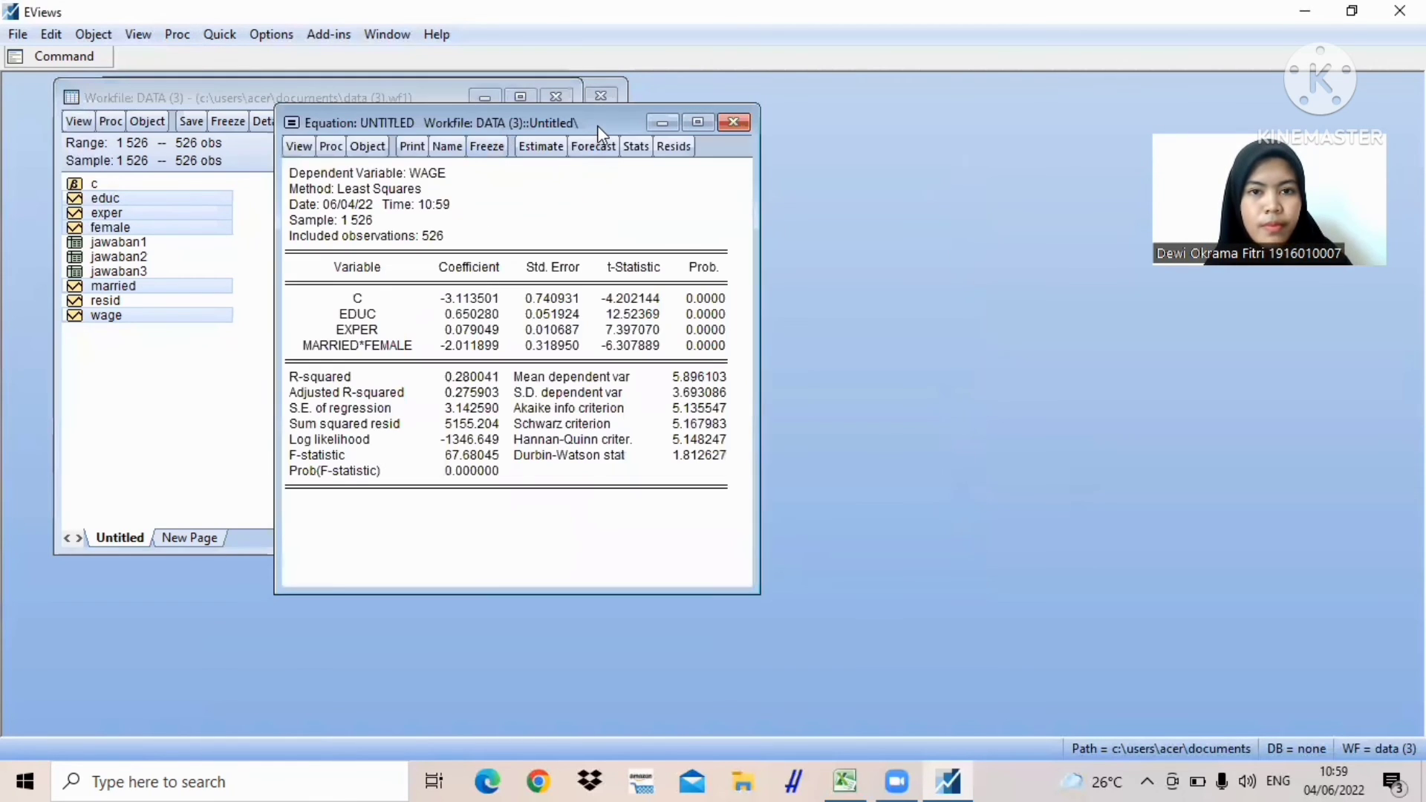
Examine the coefficients, variable probabilities, Prob(F-statistic) and R-squared in the output of the regression with educ, exper and married*female
drag(597, 122, 540, 99)
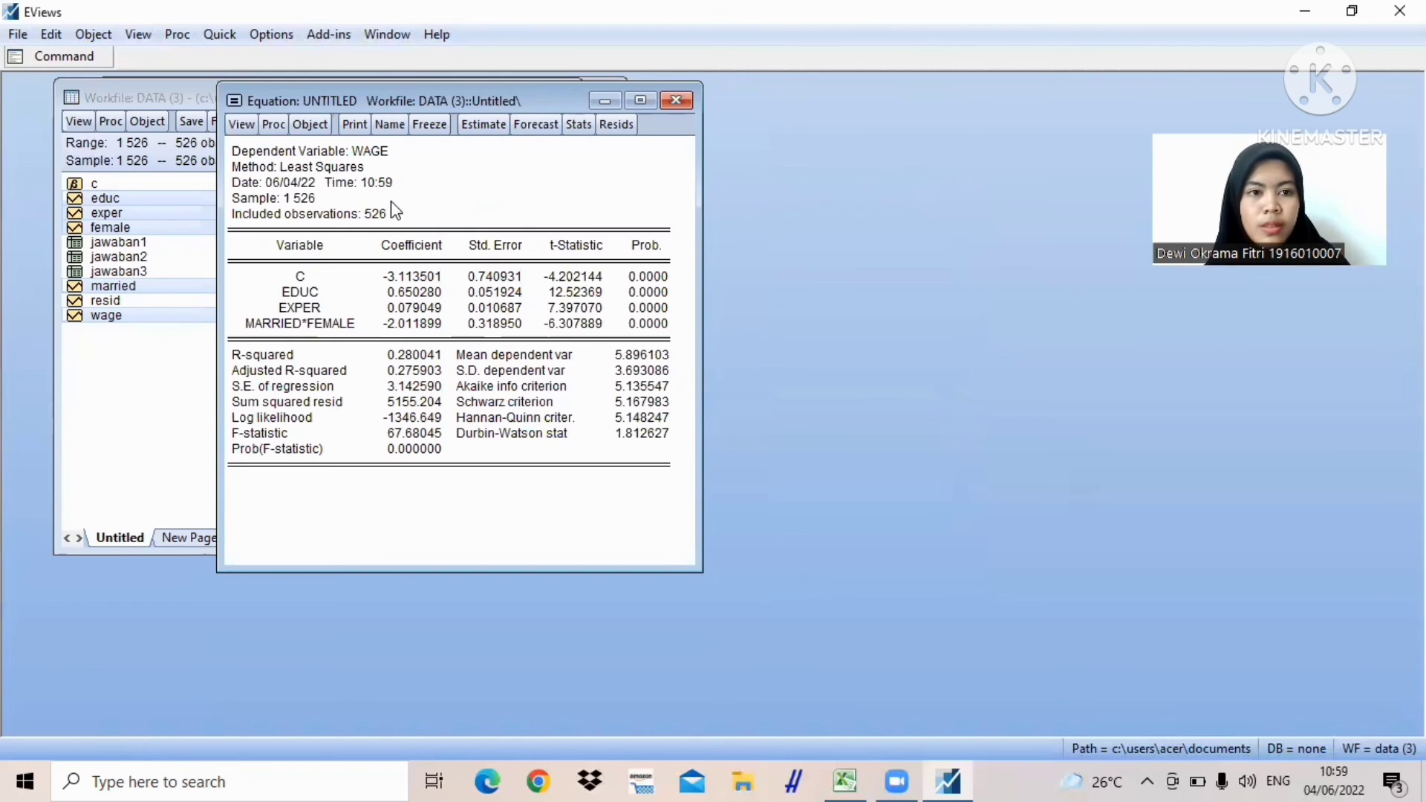
click(395, 250)
drag(395, 251, 420, 345)
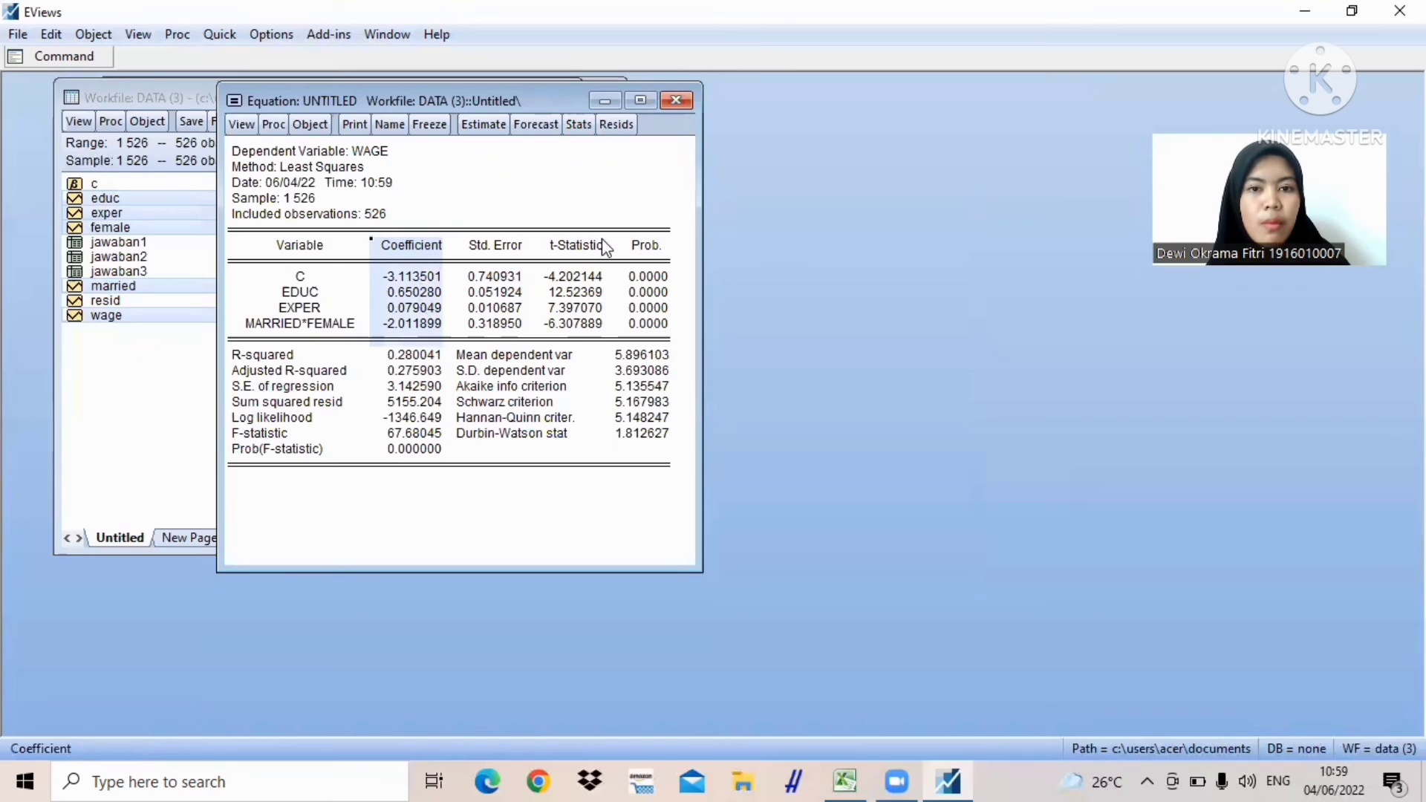
drag(638, 243, 667, 349)
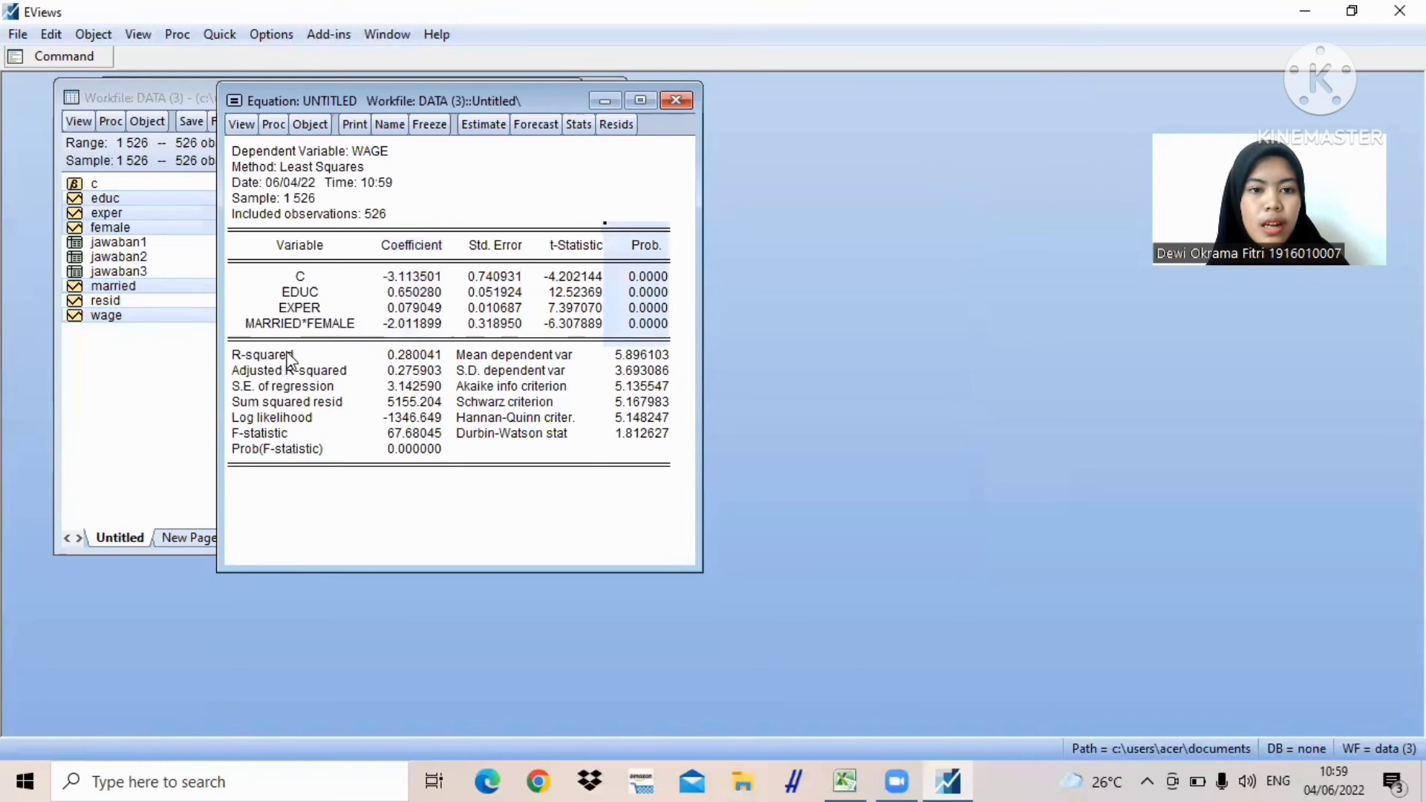
click(385, 449)
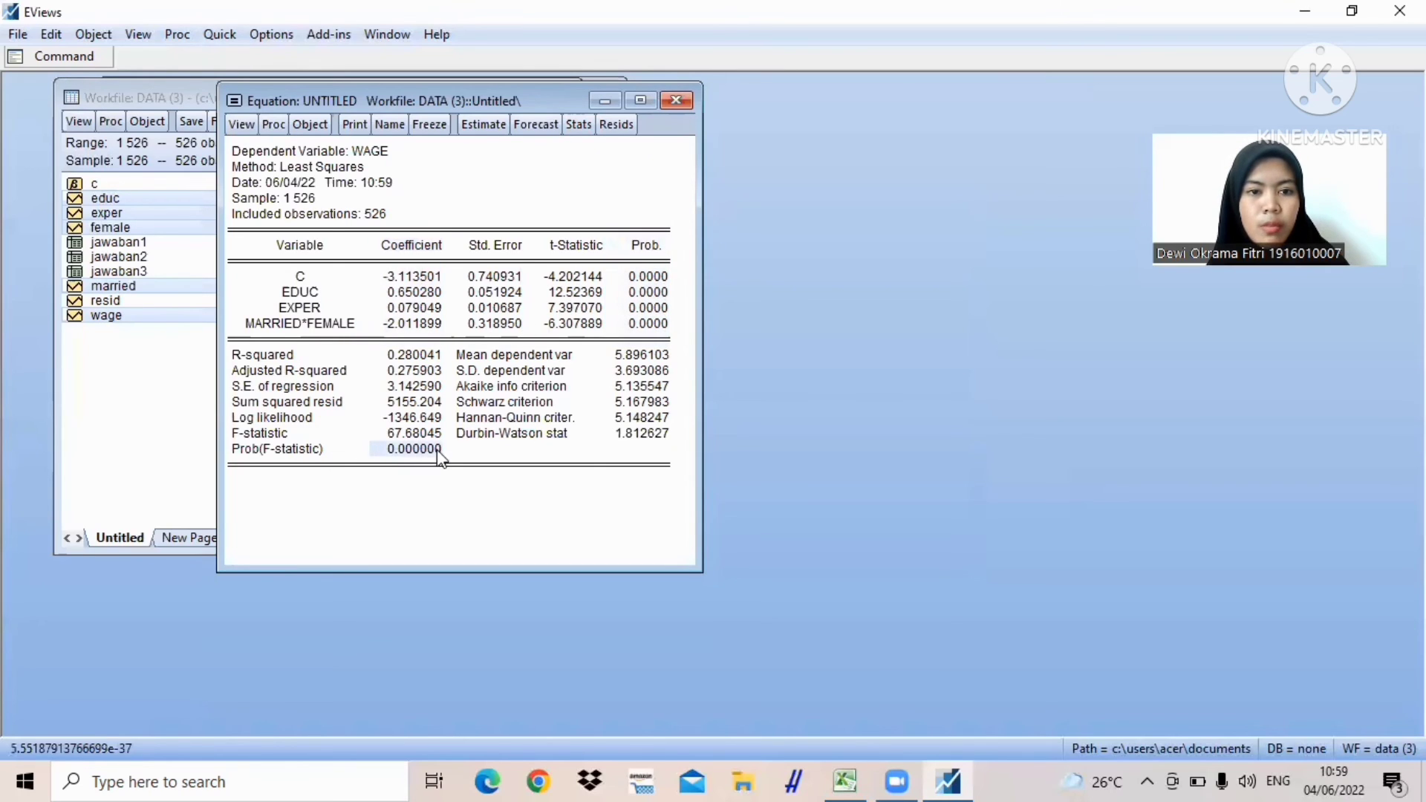
click(401, 358)
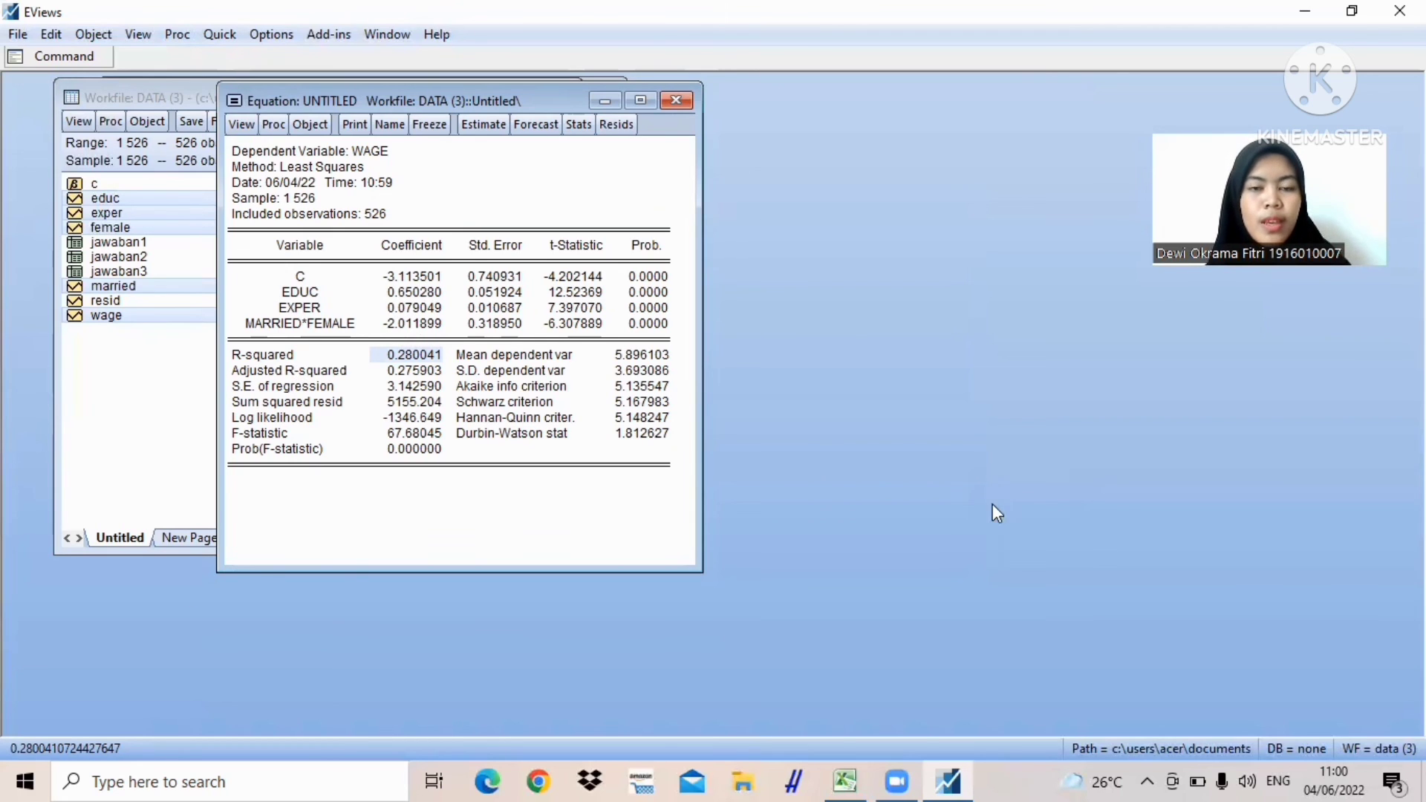
click(645, 247)
drag(666, 290, 673, 336)
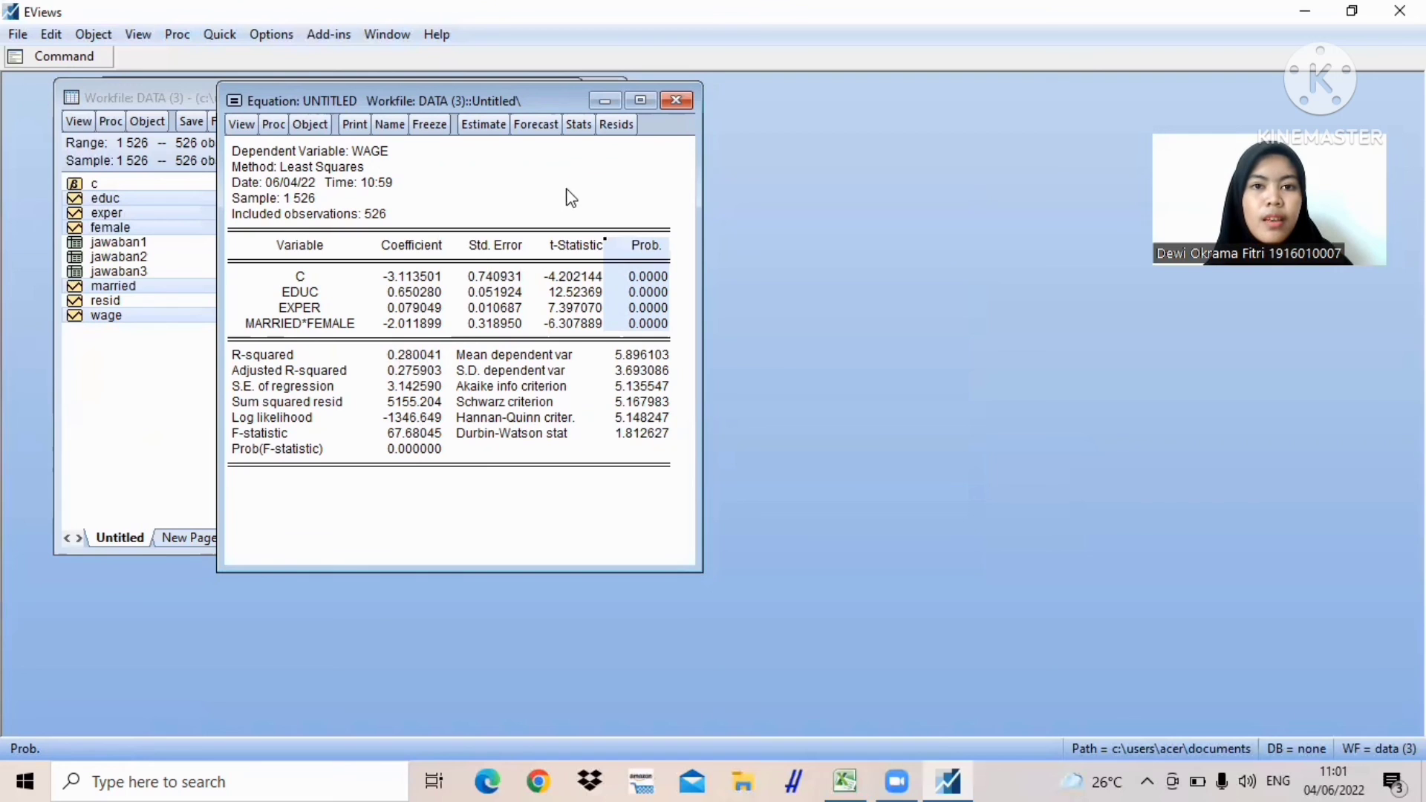
Freeze the output of the regression with educ, exper and married*female as a table and name it "jawaban4"
click(428, 125)
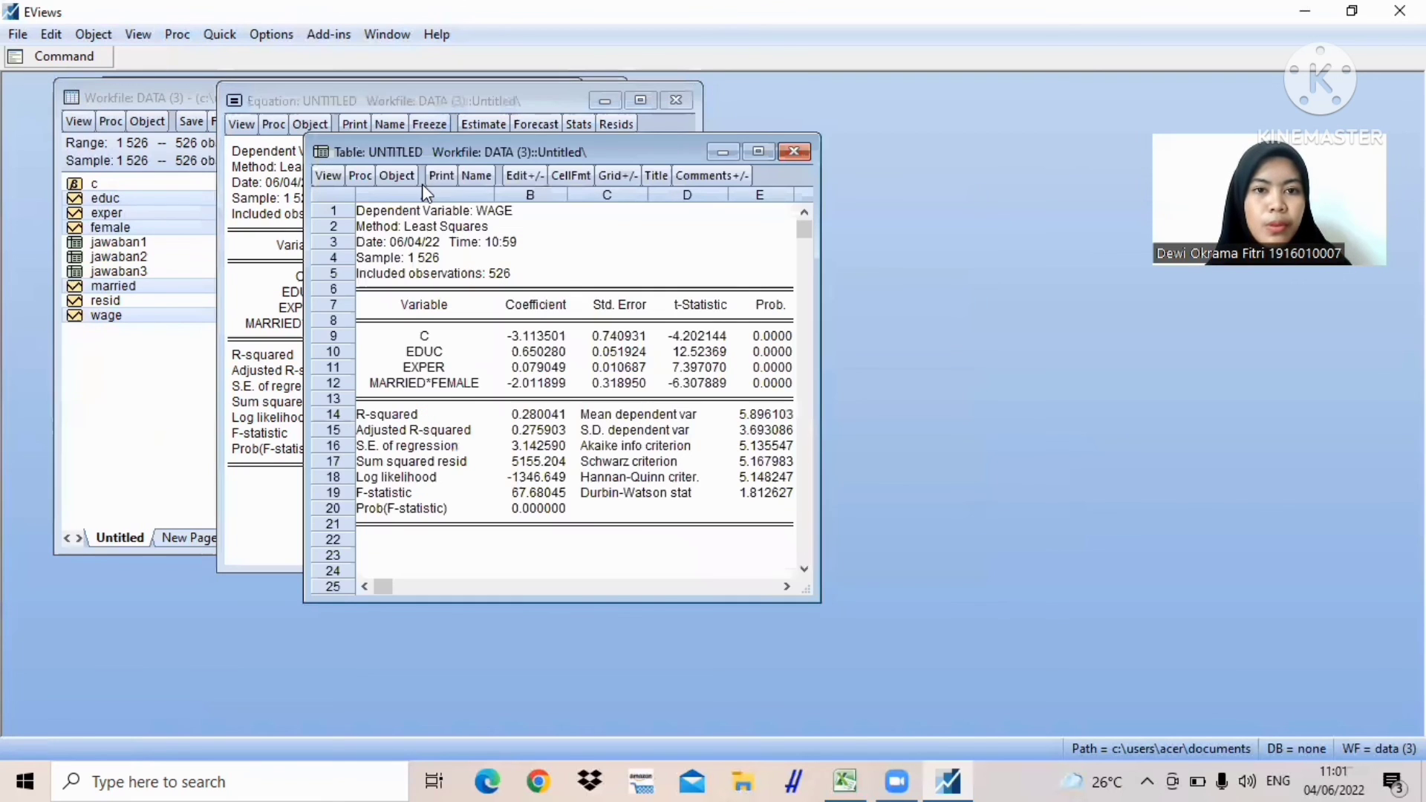
click(472, 175)
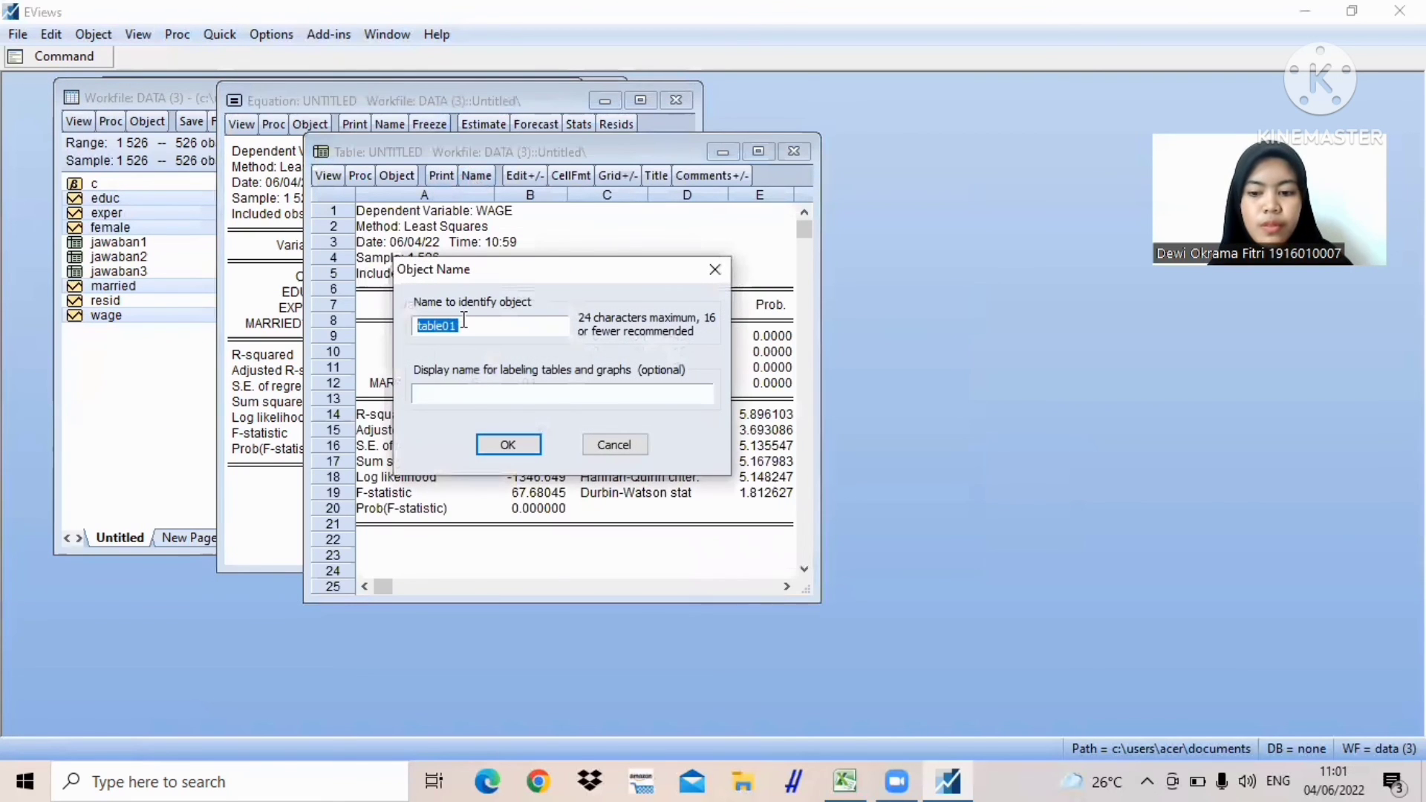
text(jawaban4)
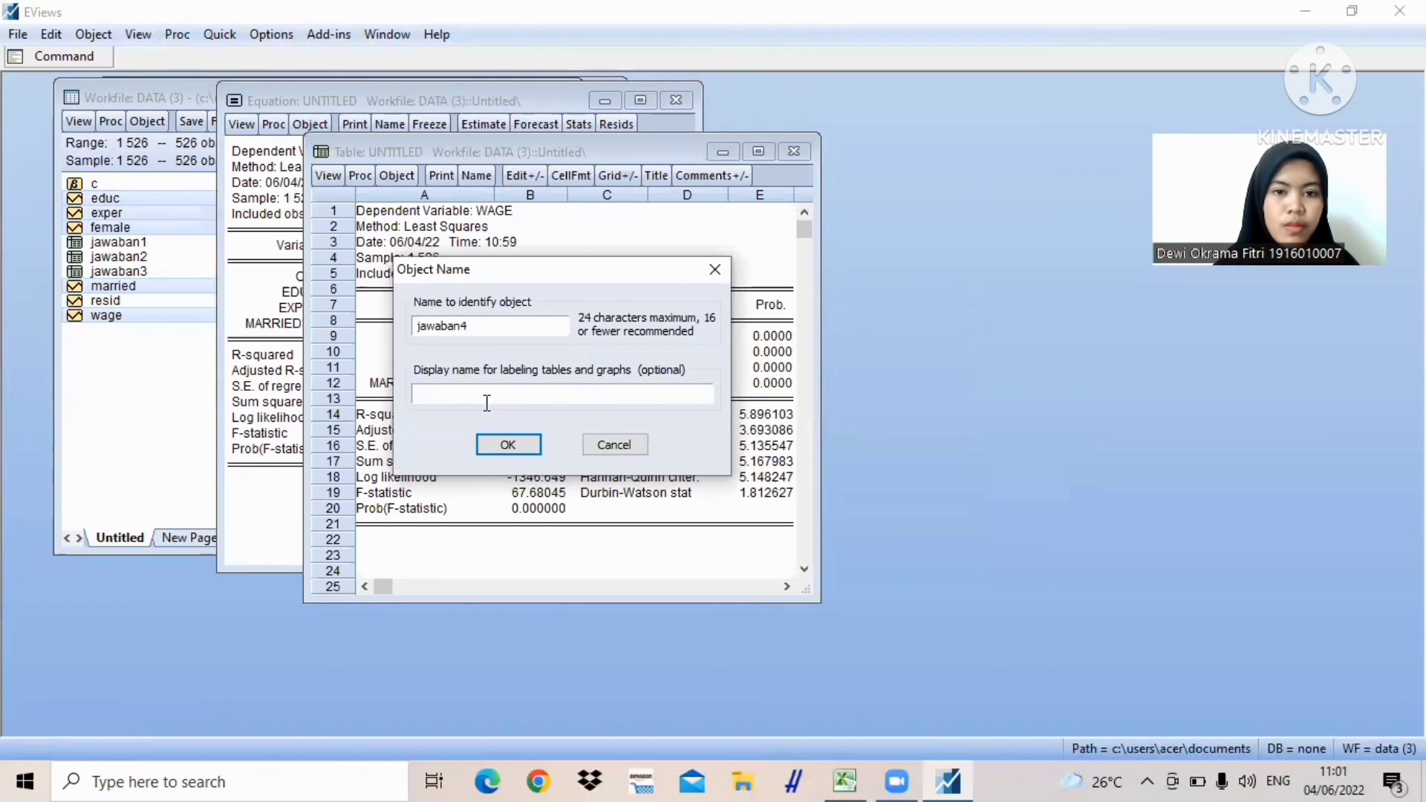
click(513, 445)
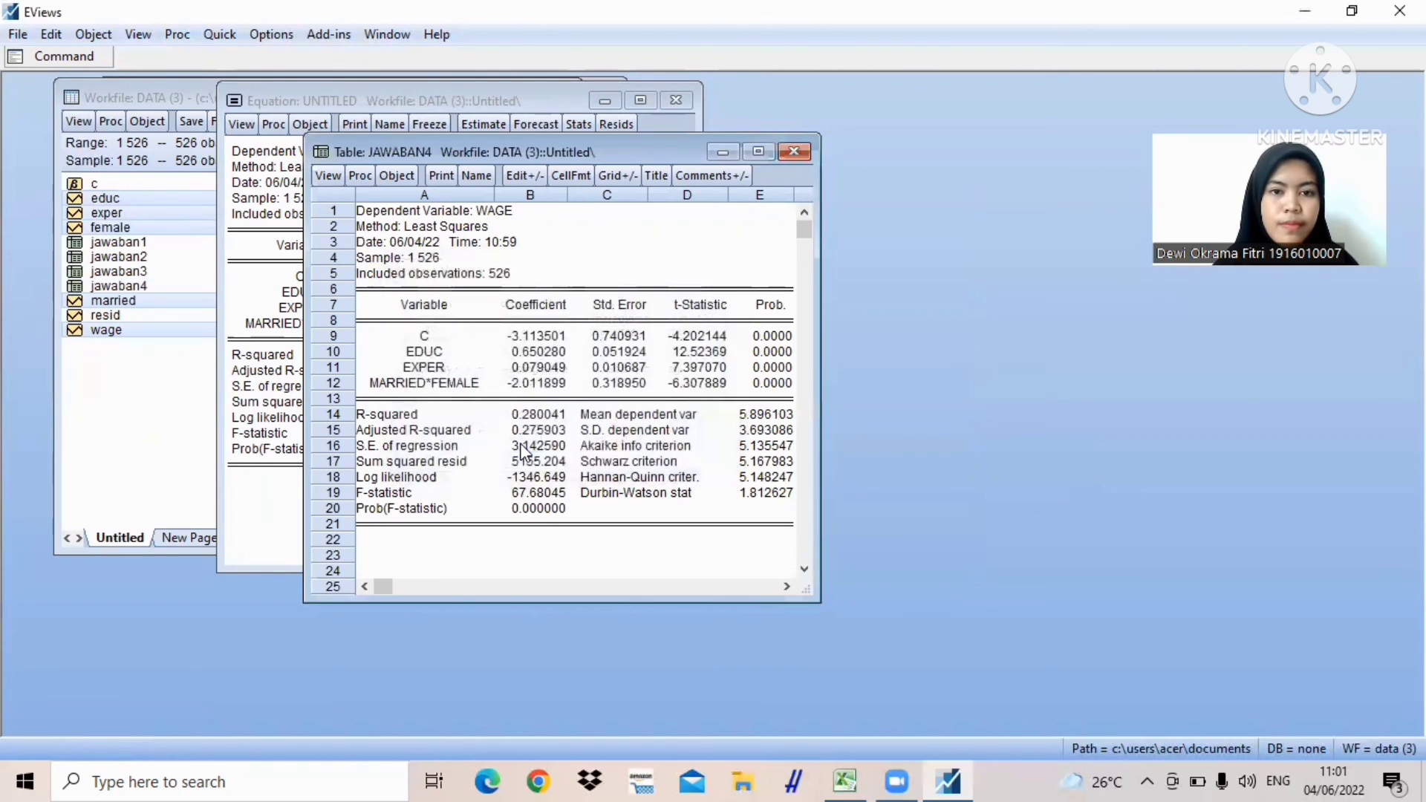
Close the jawaban4 table and delete the untitled equation with educ, exper and married*female
click(794, 151)
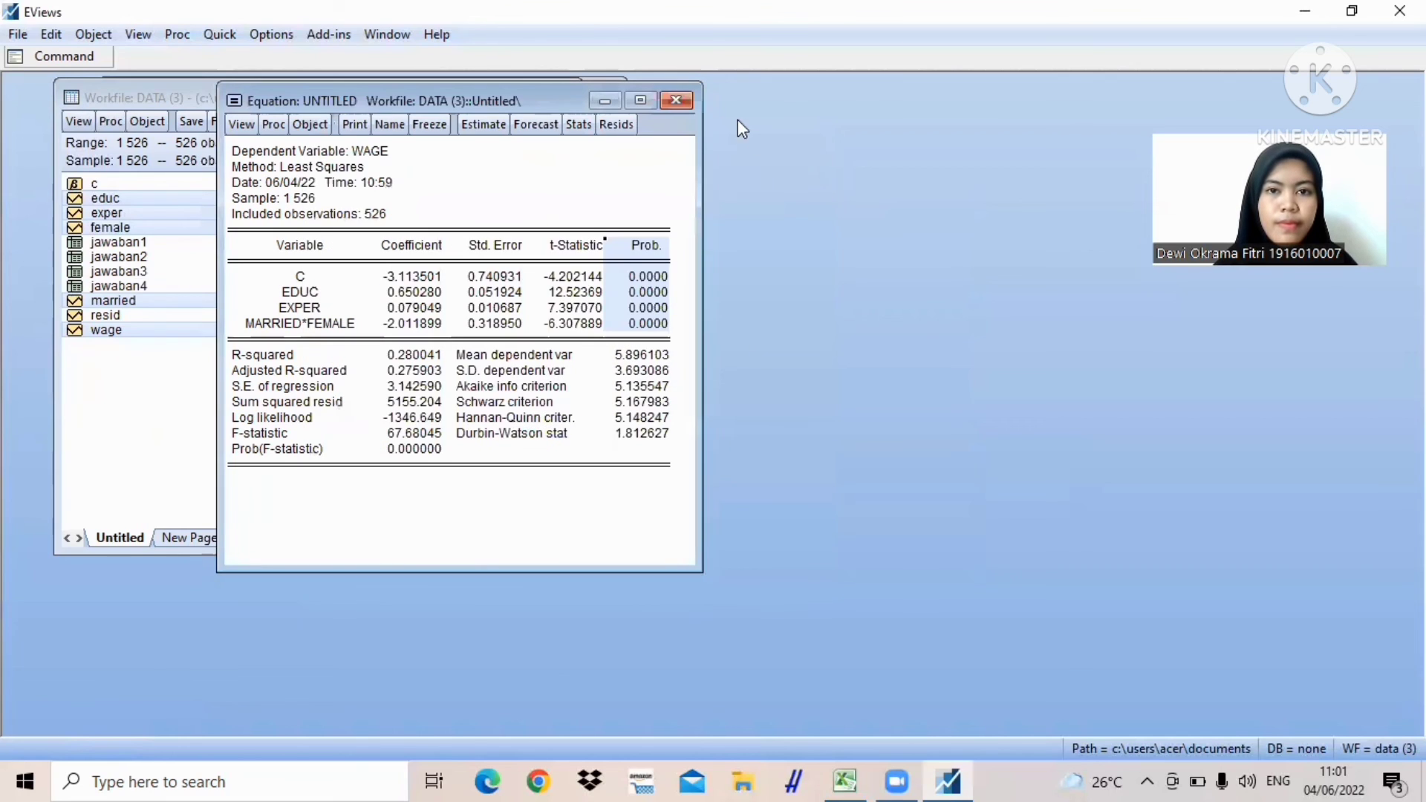
click(675, 100)
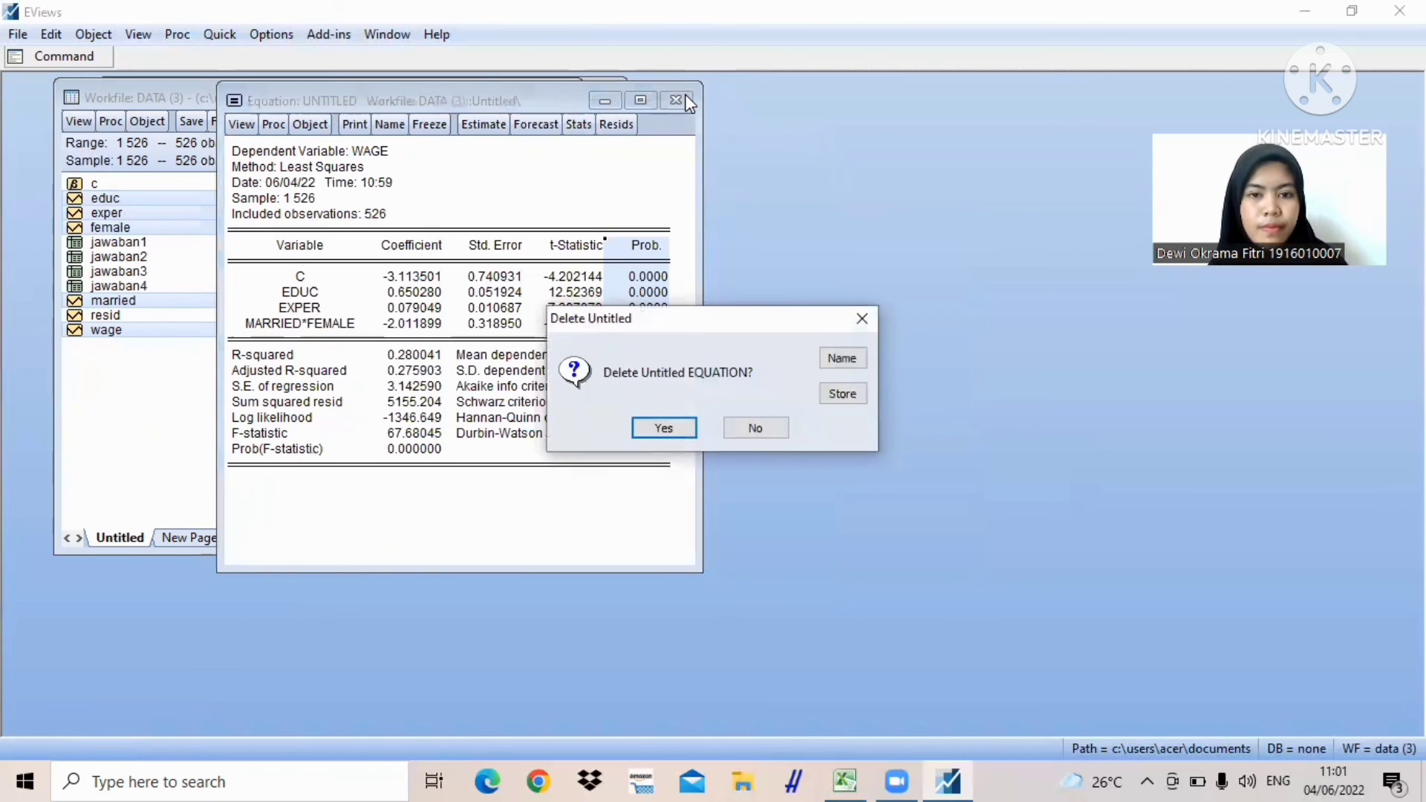
click(644, 428)
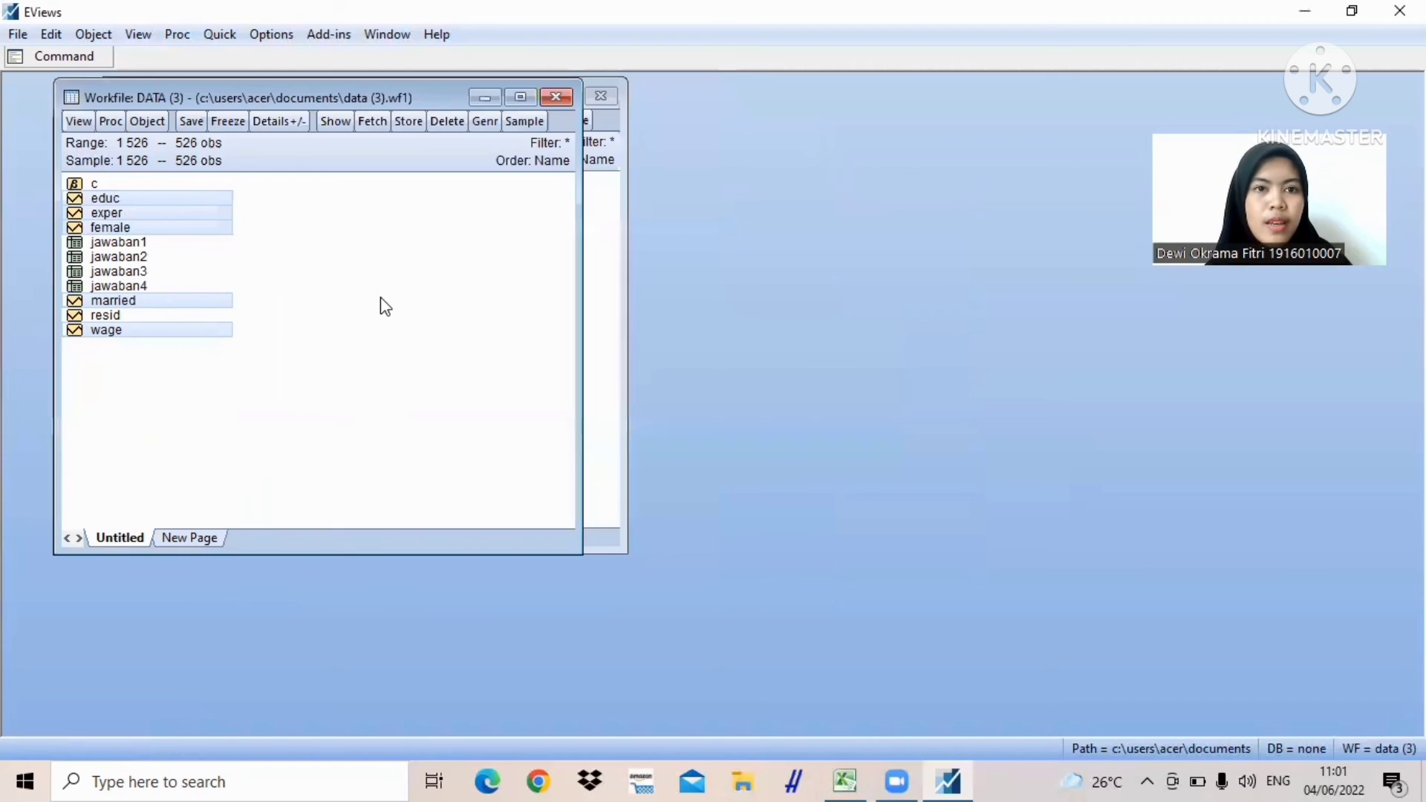